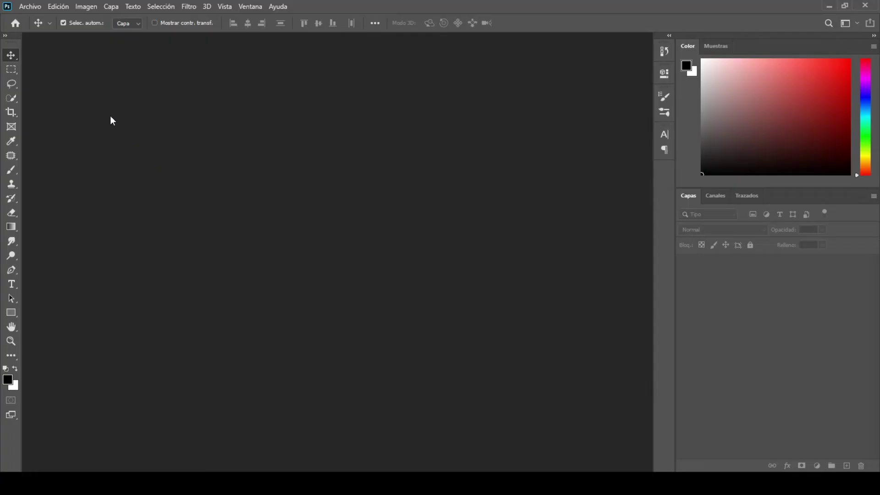
Open the 01.jpg portrait so it loads as a single Fondo layer.
left_click(34, 6)
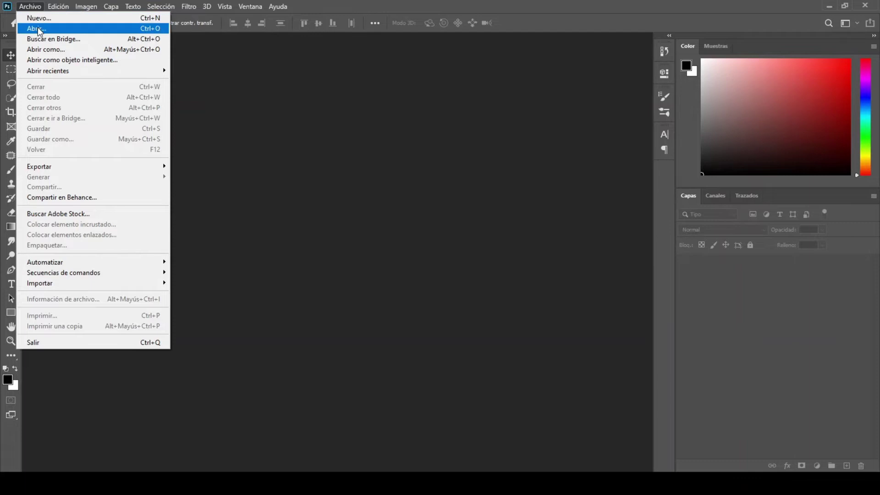
left_click(38, 28)
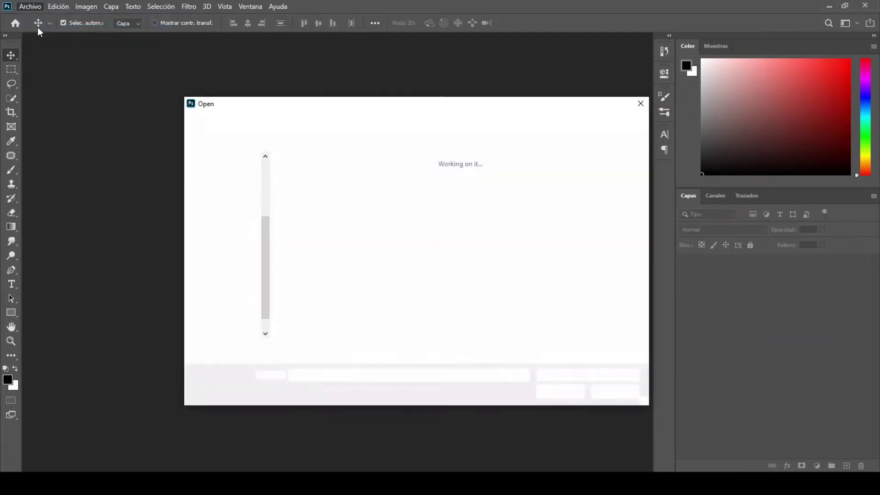
double_click(433, 196)
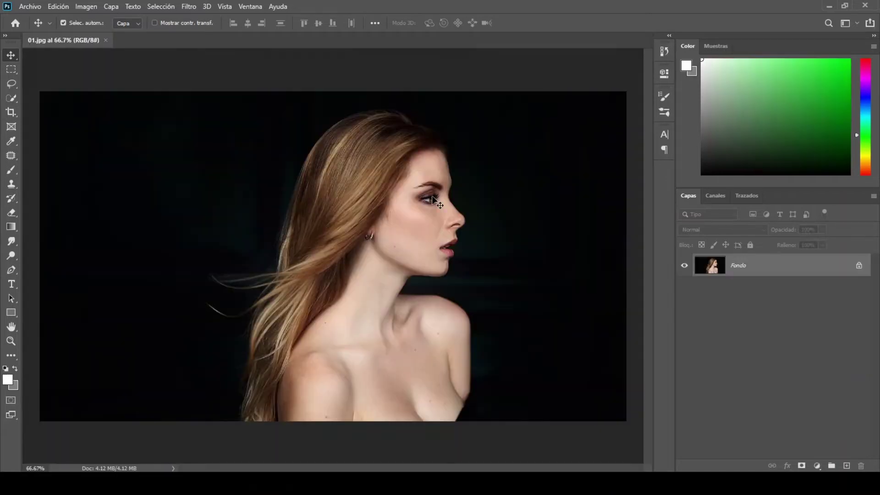
Quick-select the woman's hair, face, neck and shoulders against the dark background.
left_click(10, 98)
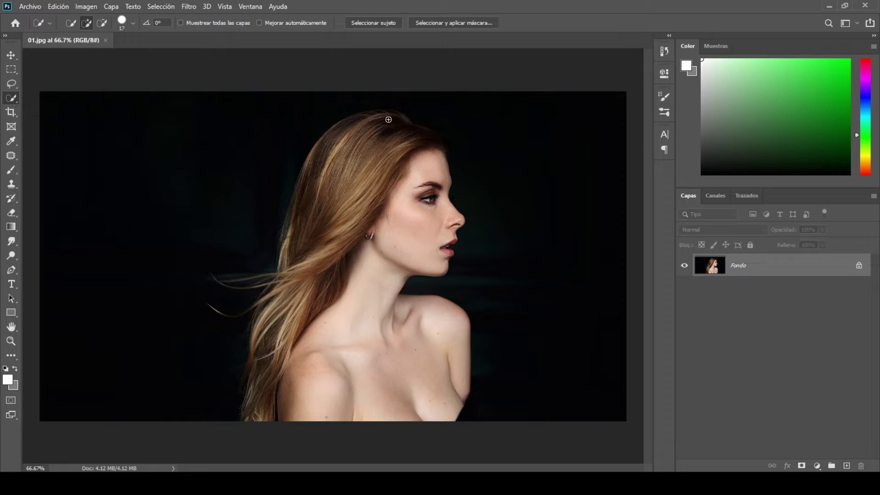
mouse_move(421, 182)
left_mouse_down()
mouse_move(425, 258)
mouse_move(289, 304)
mouse_move(253, 360)
mouse_move(318, 177)
mouse_move(375, 115)
mouse_move(438, 199)
mouse_move(453, 244)
mouse_move(261, 314)
left_mouse_up()
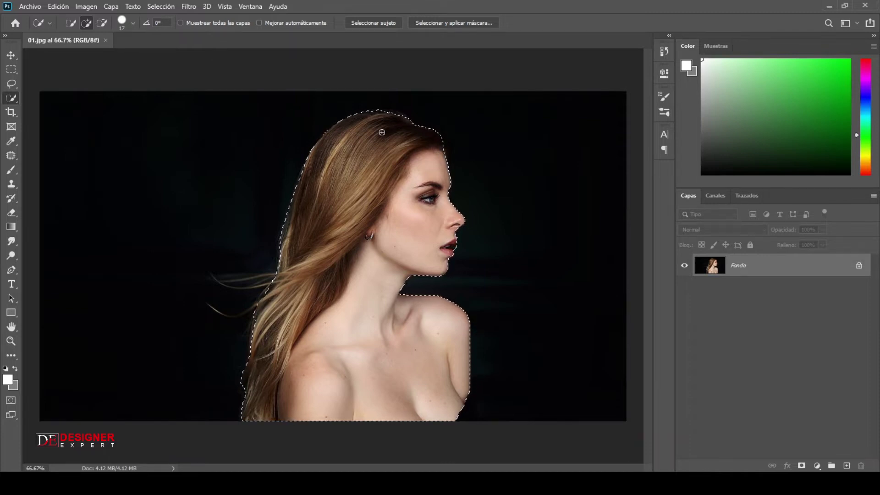
Refine the selection in Select and Mask: Smooth 11, Feather 2.0 px, Contrast 13%.
left_click(449, 22)
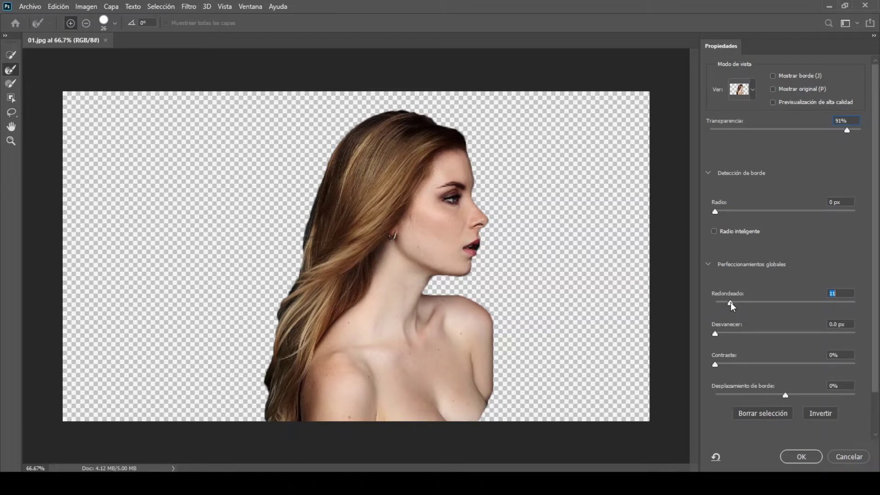
left_click_drag(715, 333, 737, 334)
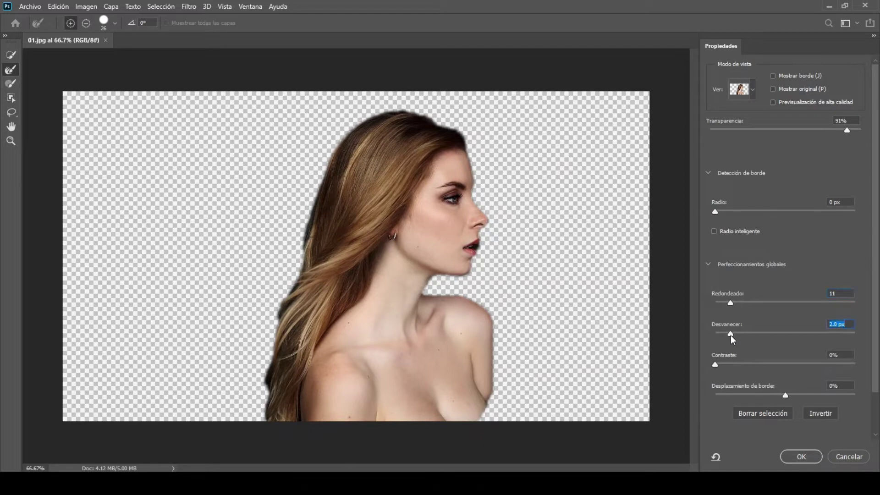
left_click_drag(715, 364, 718, 366)
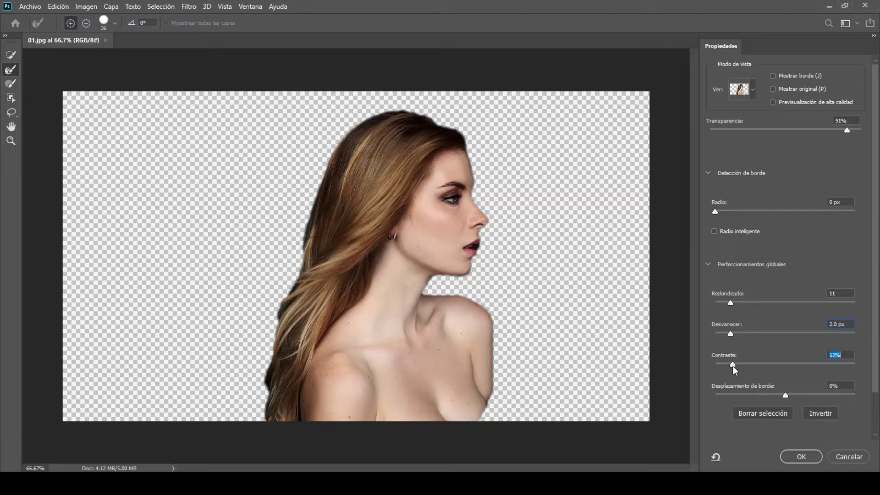
left_click(800, 457)
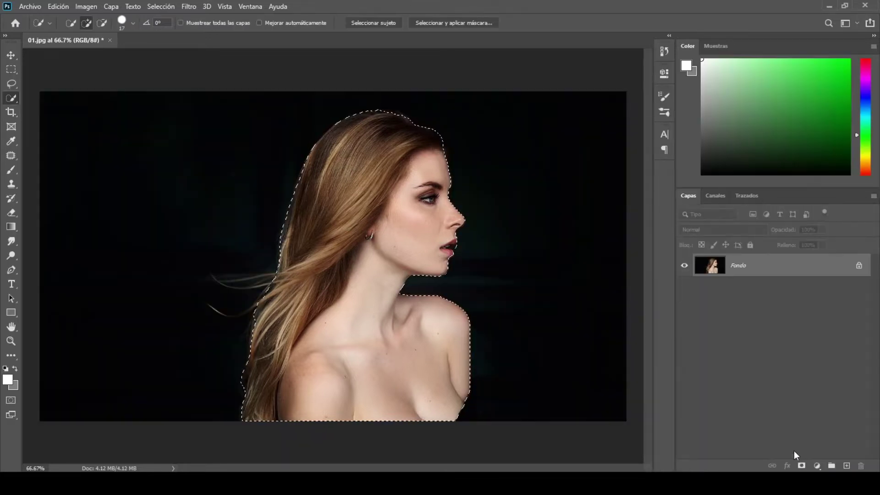
Create a white 1280×720 px, 72 ppi document, then return to the 01.jpg portrait.
left_click(37, 7)
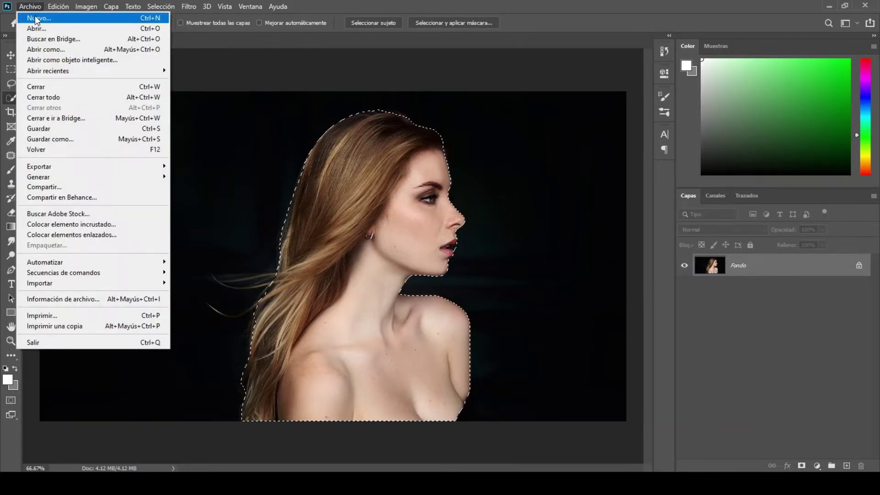
key("Escape")
key("ctrl+n")
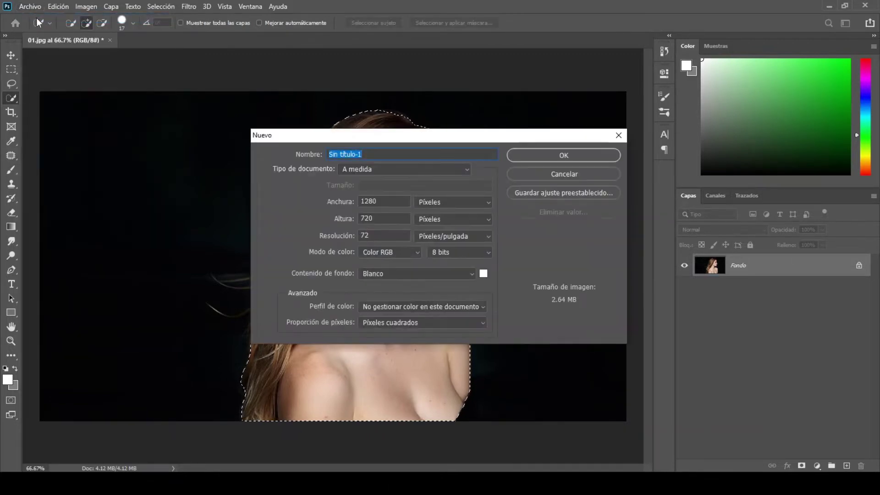
double_click(381, 198)
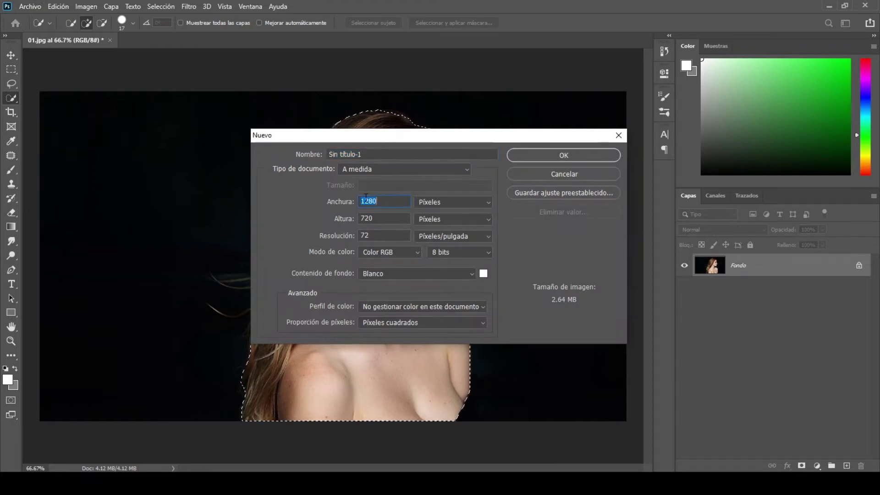
left_click(366, 220)
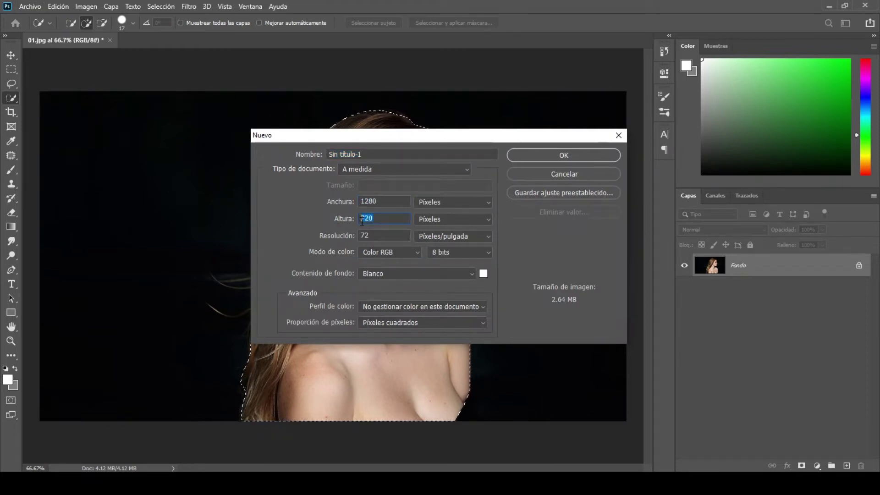
left_click(545, 156)
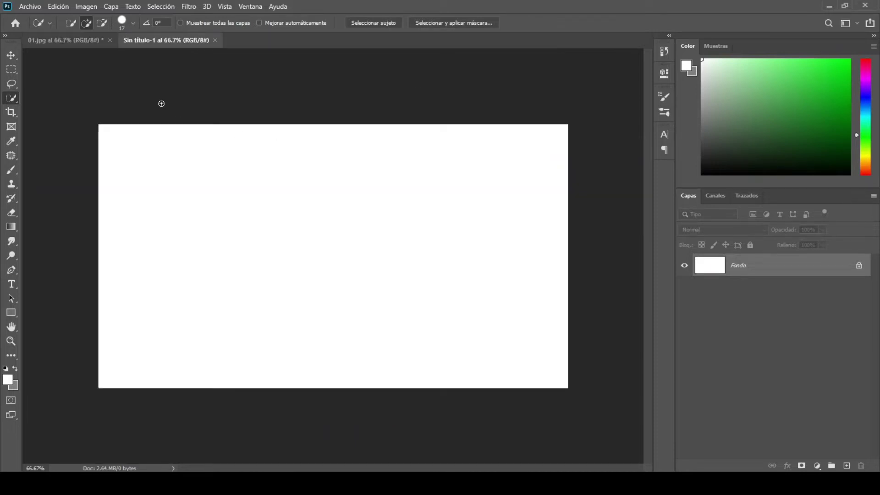
left_click(92, 40)
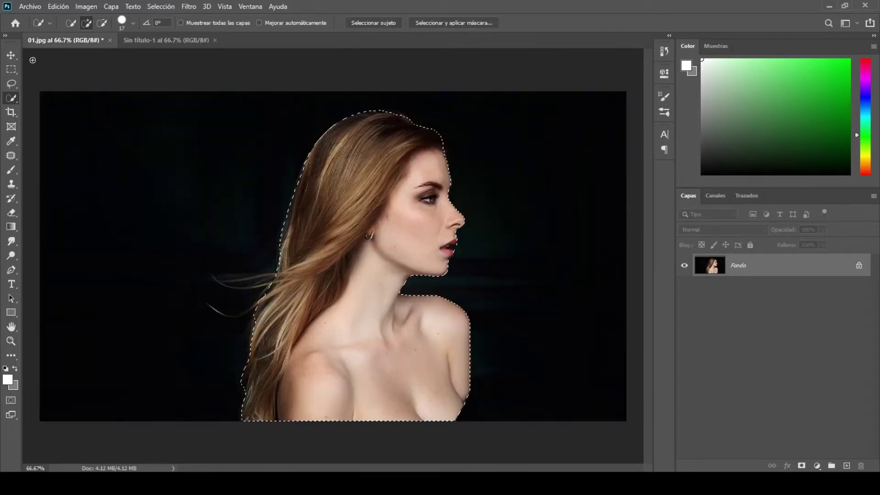
Drag the selected woman into the new Sin título-1 document as Capa 1.
left_click(14, 55)
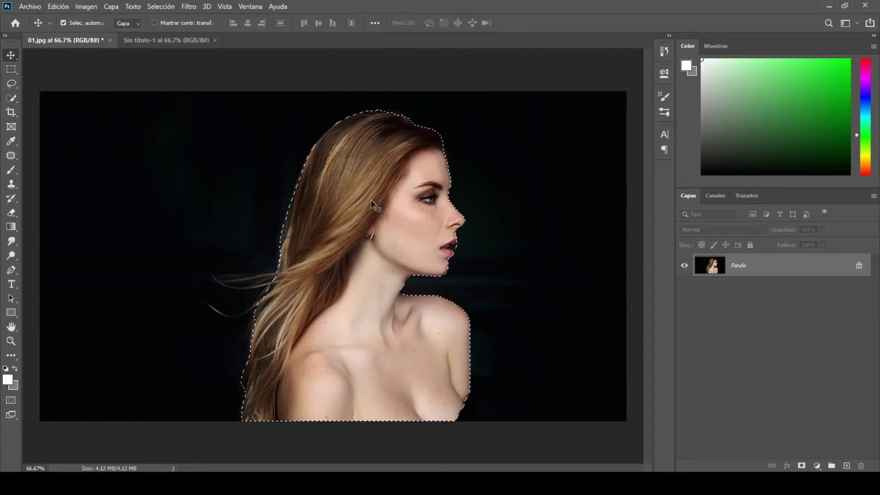
left_click_drag(372, 201, 163, 30)
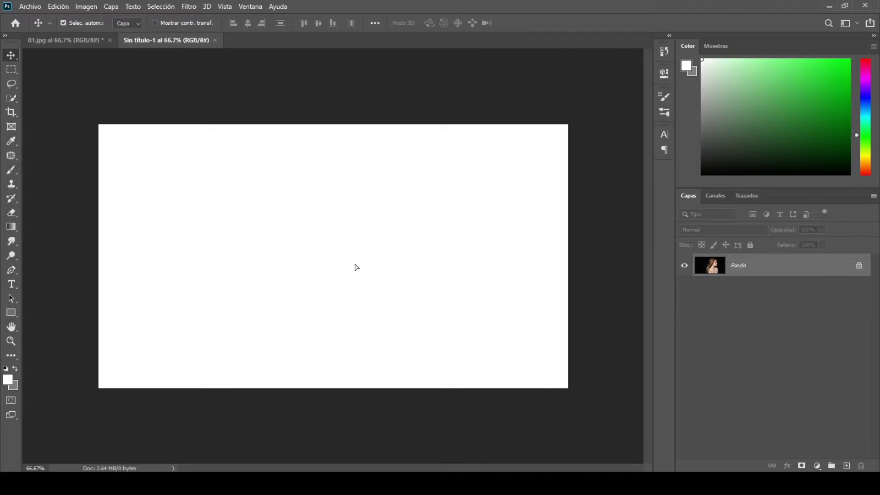
left_click_drag(162, 37, 354, 263)
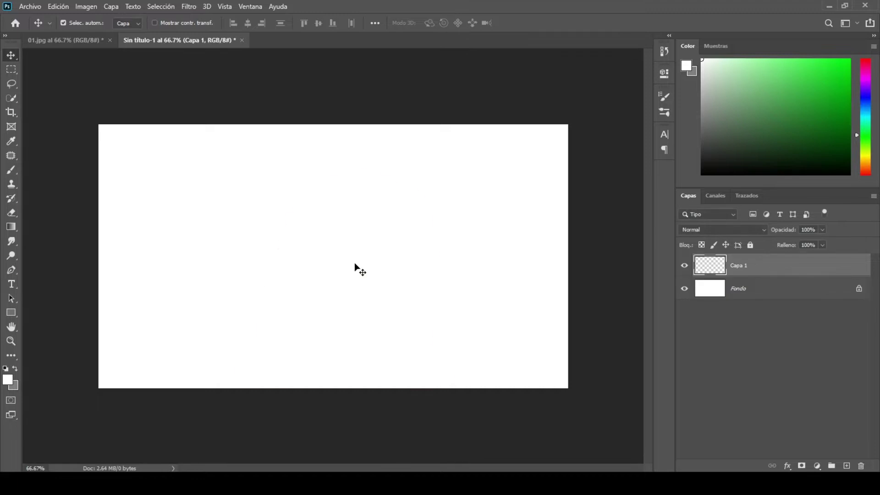
Free-transform Capa 1 to about 73.93% scale and centre it on the canvas.
left_click(55, 7)
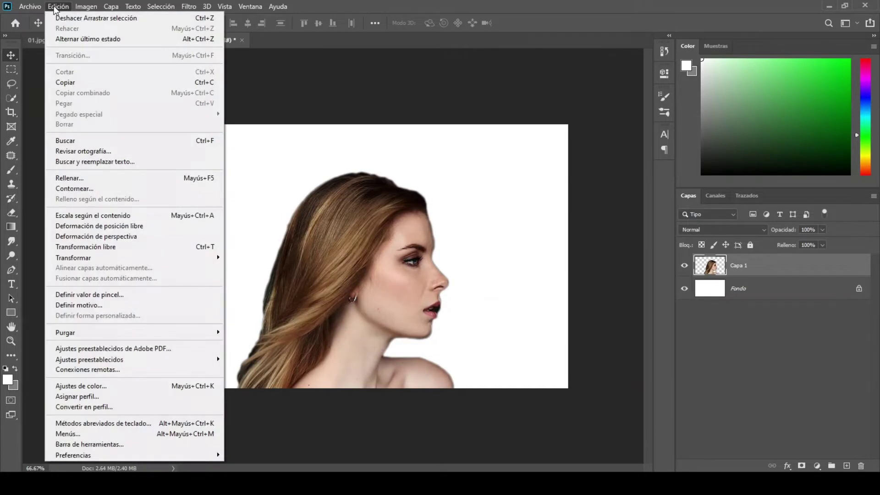
left_click(96, 247)
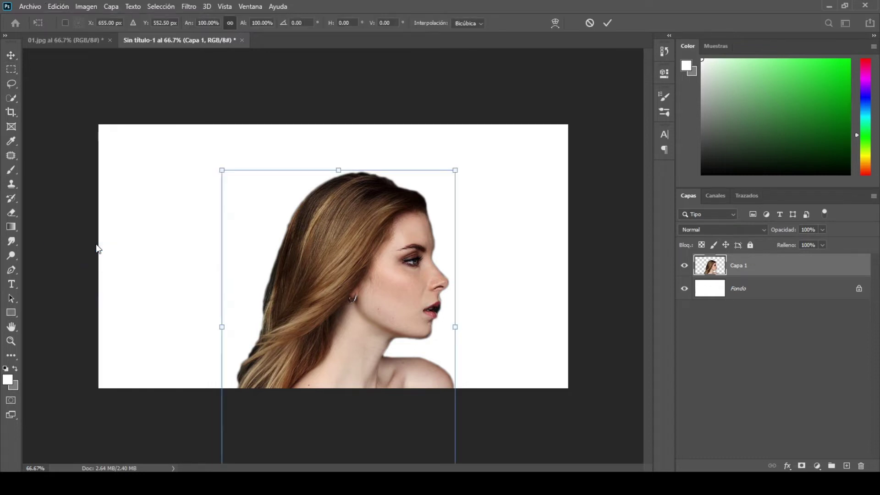
left_click_drag(457, 170, 432, 212)
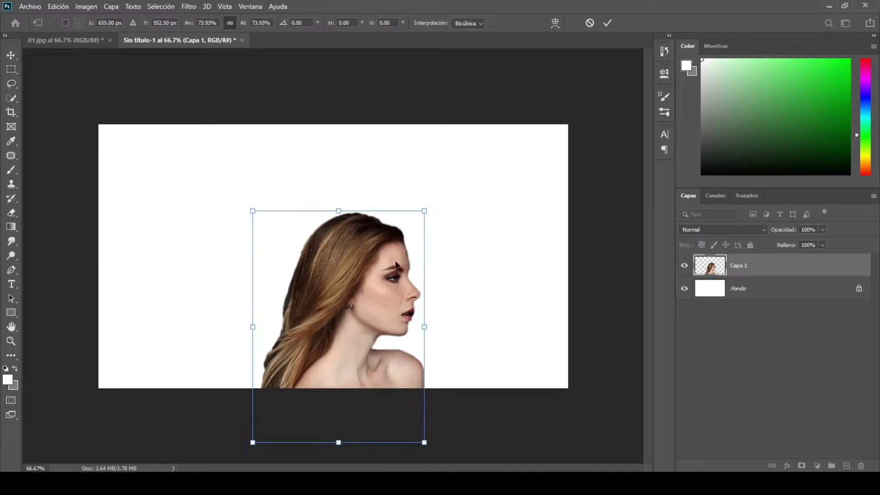
left_click_drag(382, 274, 376, 214)
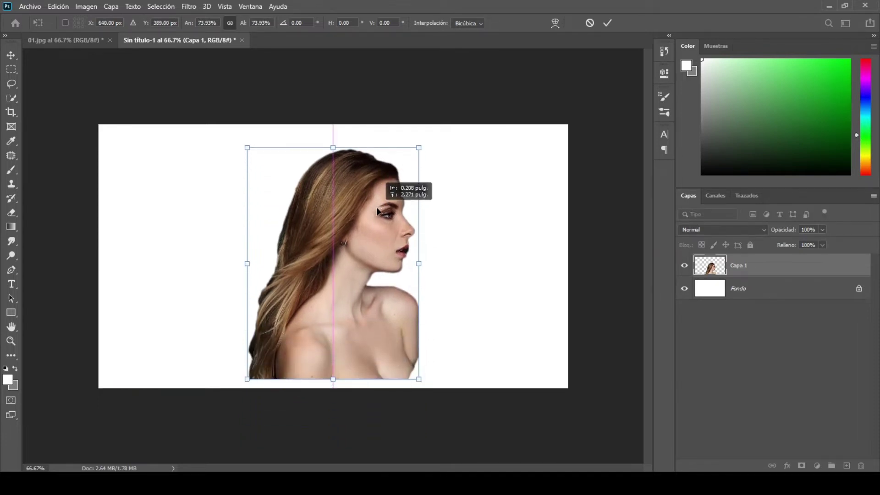
left_click_drag(377, 214, 376, 202)
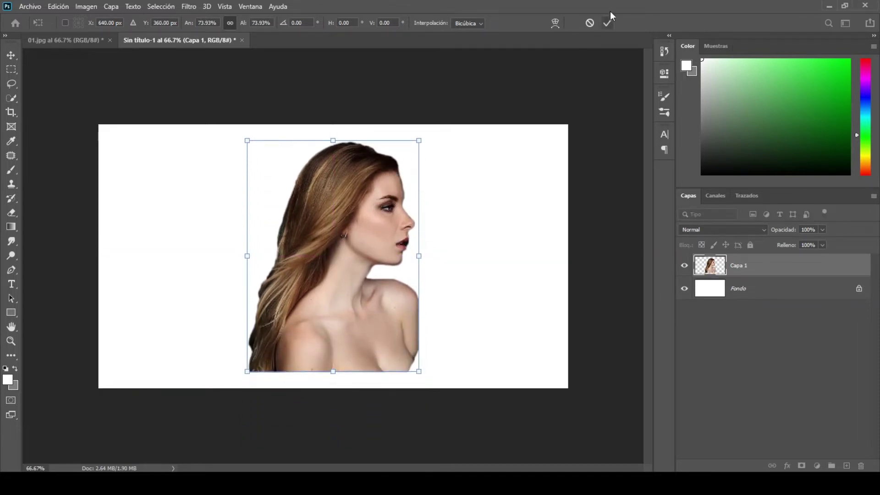
left_click(608, 23)
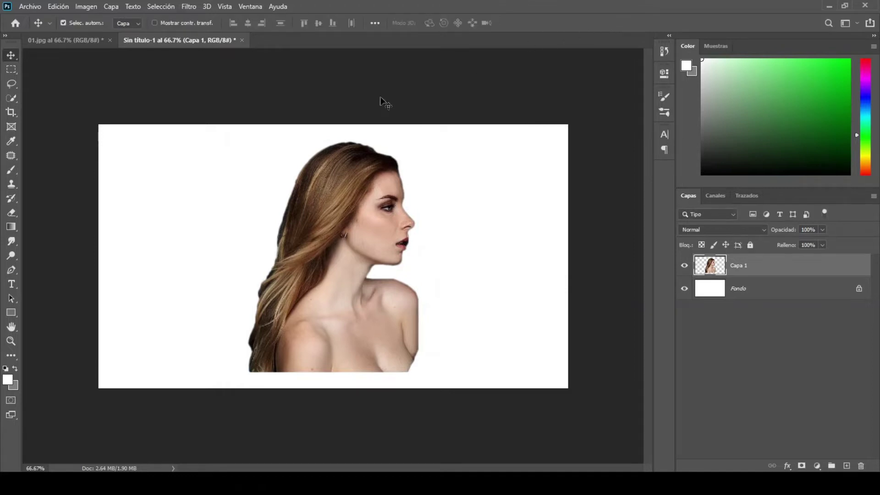
Erase fringe along the left hair edge and neck with a 100% opacity eraser.
left_click(12, 214)
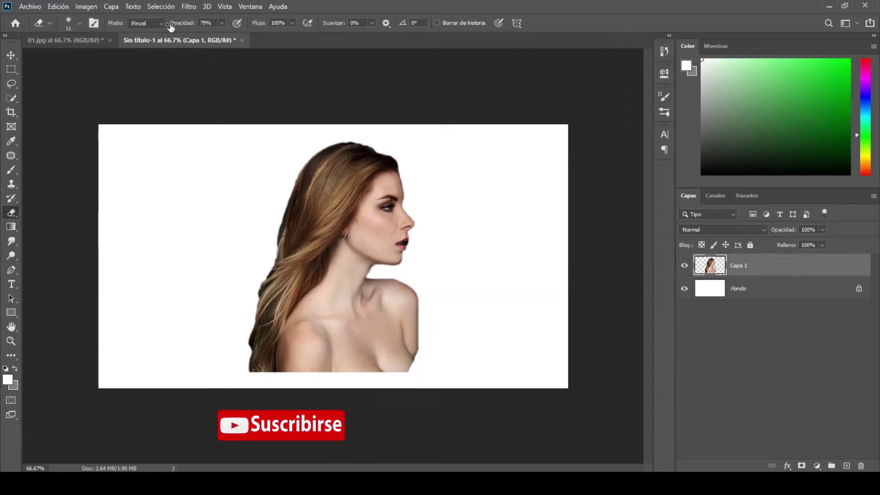
left_click_drag(173, 25, 186, 24)
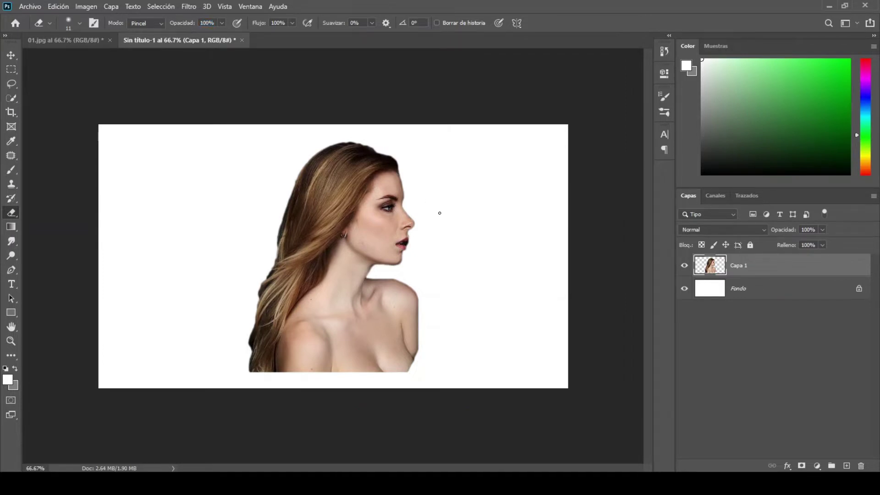
key("ctrl+plus")
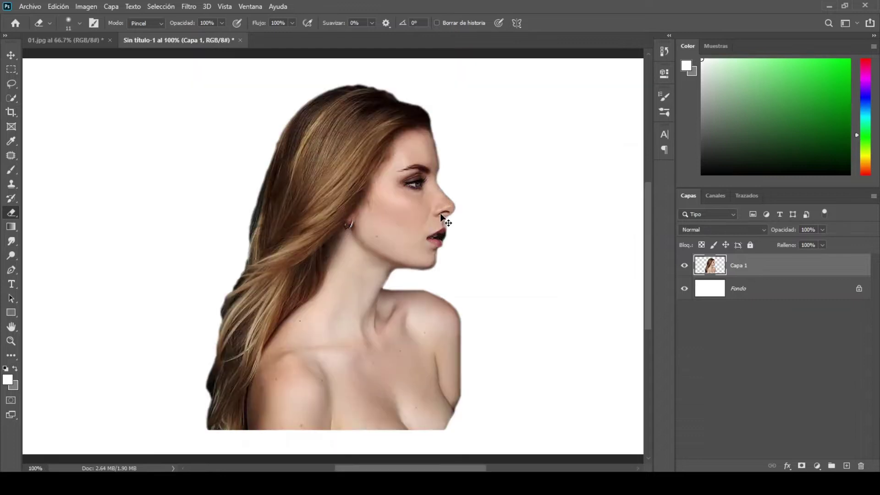
key("ctrl+plus")
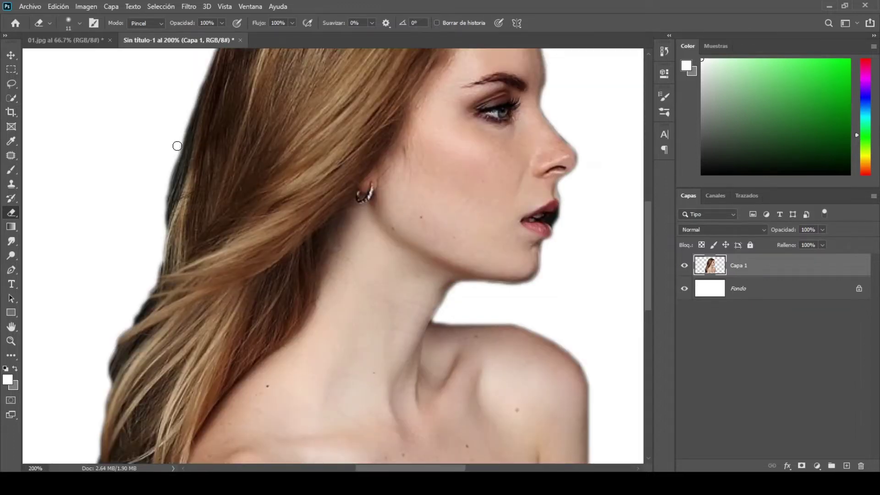
mouse_move(172, 162)
left_mouse_down()
mouse_move(160, 269)
mouse_move(109, 362)
mouse_move(102, 406)
left_mouse_up()
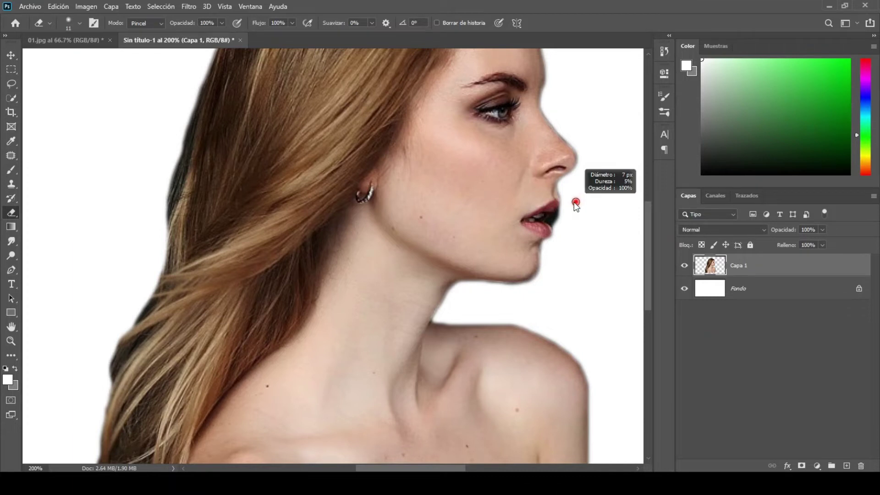
key("ctrl+plus")
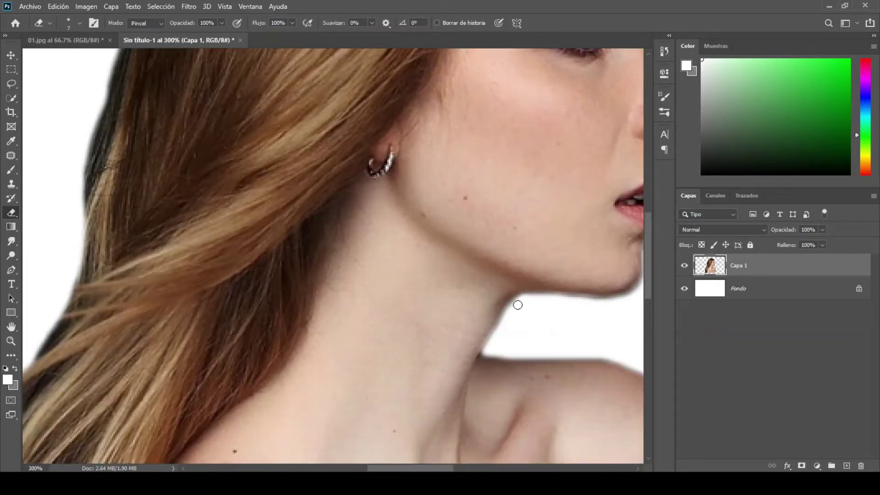
left_click_drag(515, 305, 488, 349)
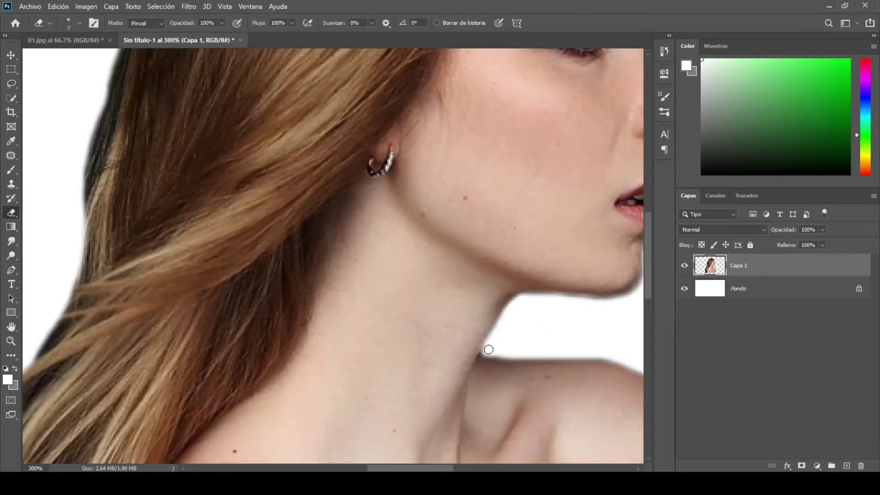
Erase remaining fringe along the upper lip, nose bridge, forehead and hair outline.
left_click_drag(437, 469, 475, 470)
mouse_move(398, 153)
left_mouse_down()
mouse_move(400, 198)
mouse_move(388, 196)
mouse_move(396, 198)
mouse_move(362, 289)
mouse_move(305, 302)
mouse_move(281, 298)
mouse_move(318, 302)
left_mouse_up()
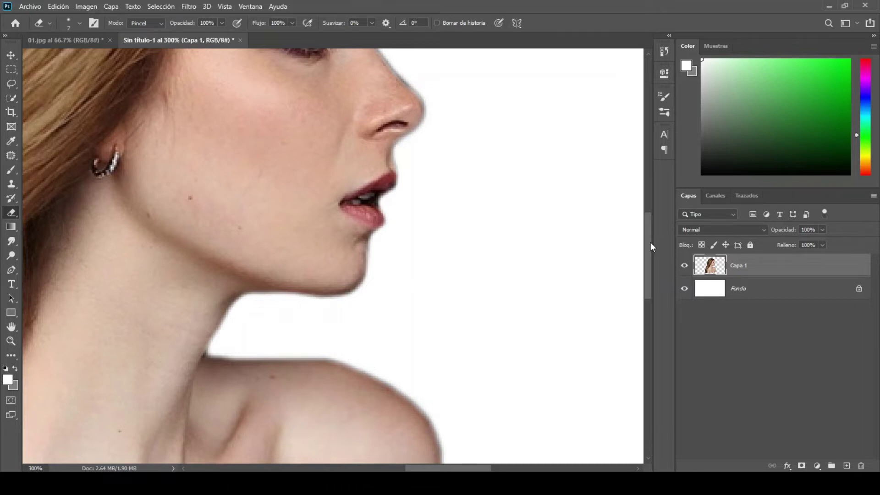
left_click_drag(650, 243, 648, 213)
mouse_move(375, 137)
left_mouse_down()
mouse_move(373, 160)
mouse_move(420, 224)
mouse_move(426, 250)
mouse_move(400, 273)
left_mouse_up()
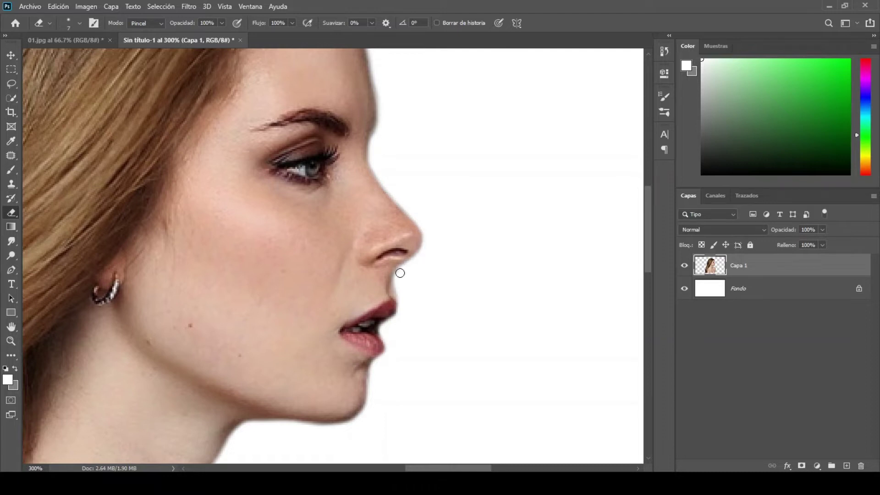
left_click_drag(647, 247, 647, 219)
left_click_drag(357, 106, 380, 250)
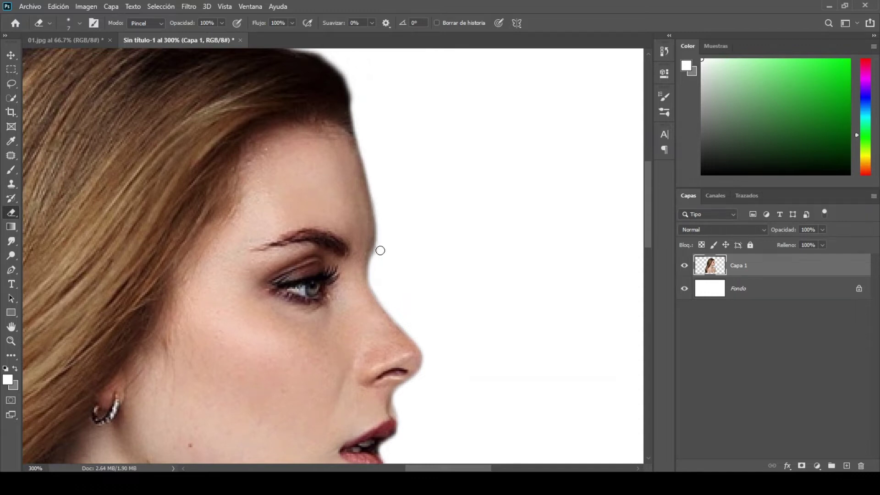
left_click_drag(648, 188, 648, 172)
mouse_move(355, 218)
left_mouse_down()
mouse_move(329, 181)
mouse_move(224, 130)
mouse_move(126, 108)
left_mouse_up()
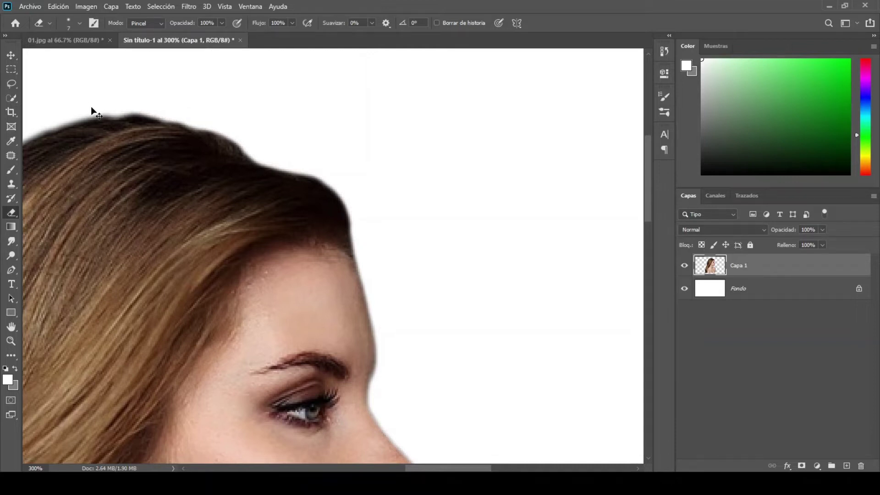
key("ctrl+0")
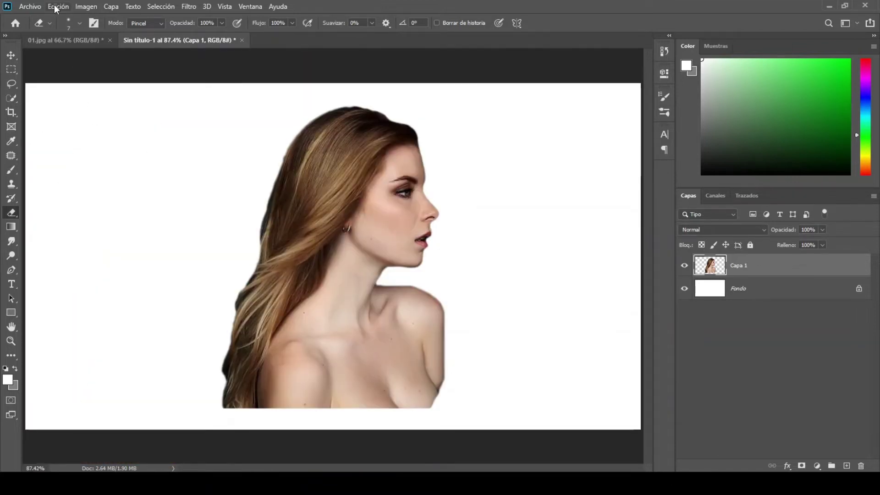
Free-transform Capa 1 to 83.23% scale, 17.19° rotation, shifted right of centre.
left_click(56, 6)
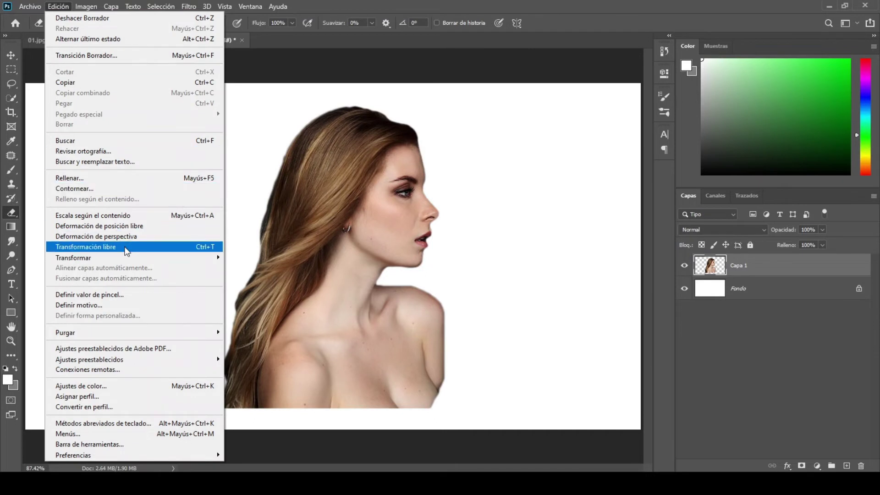
left_click(127, 248)
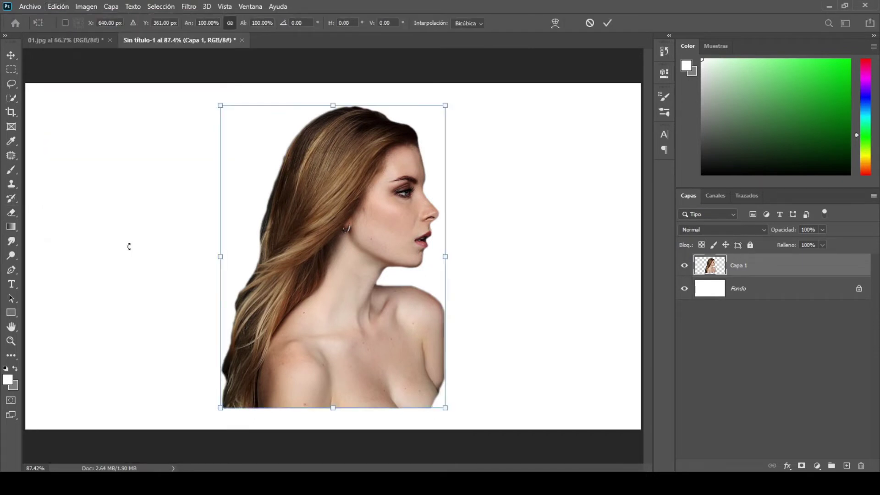
left_click_drag(447, 106, 433, 127)
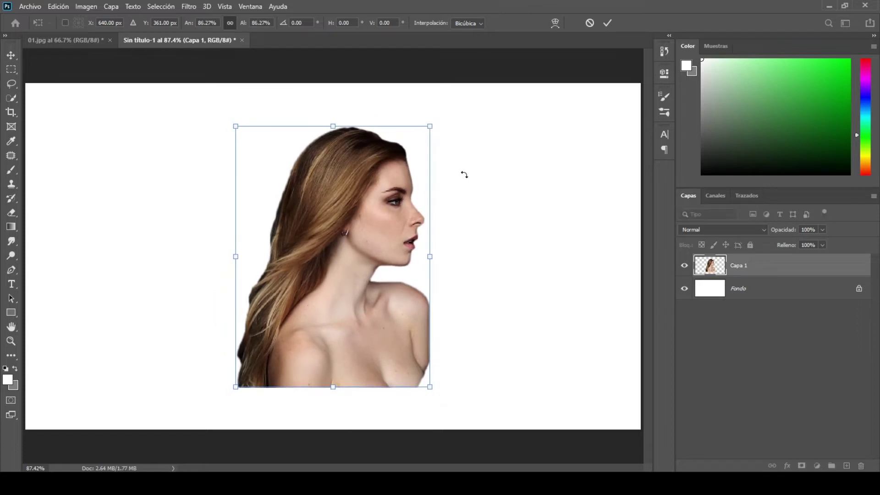
left_click_drag(466, 177, 474, 223)
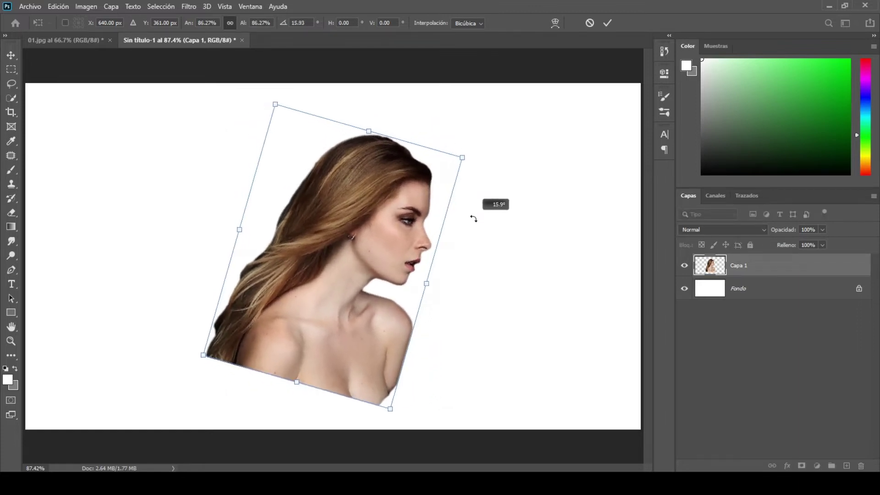
left_click_drag(474, 222, 474, 220)
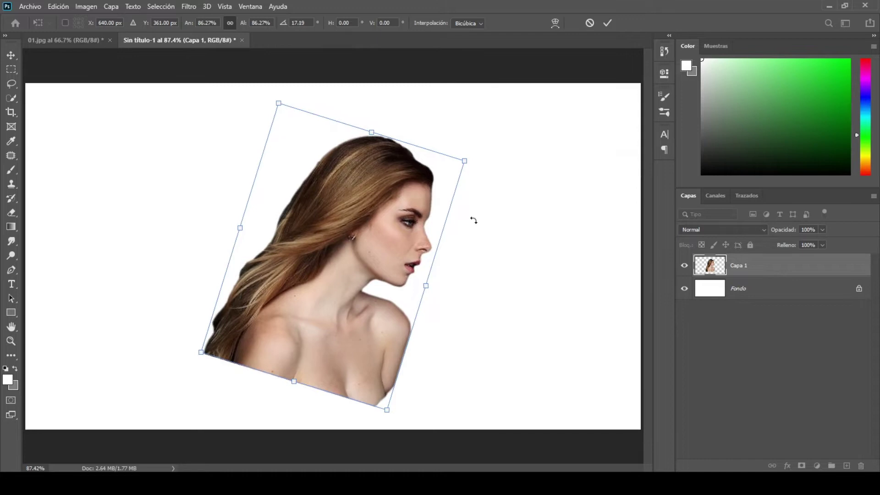
left_click_drag(399, 249, 385, 256)
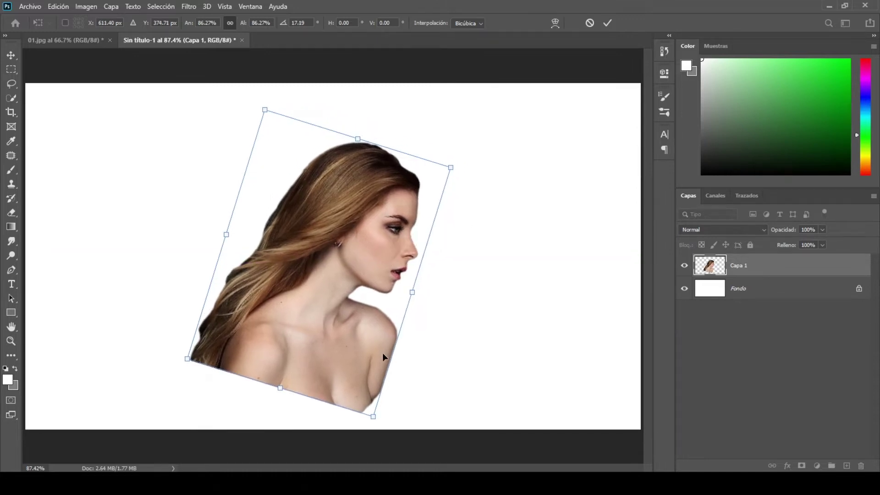
left_click_drag(373, 417, 371, 416)
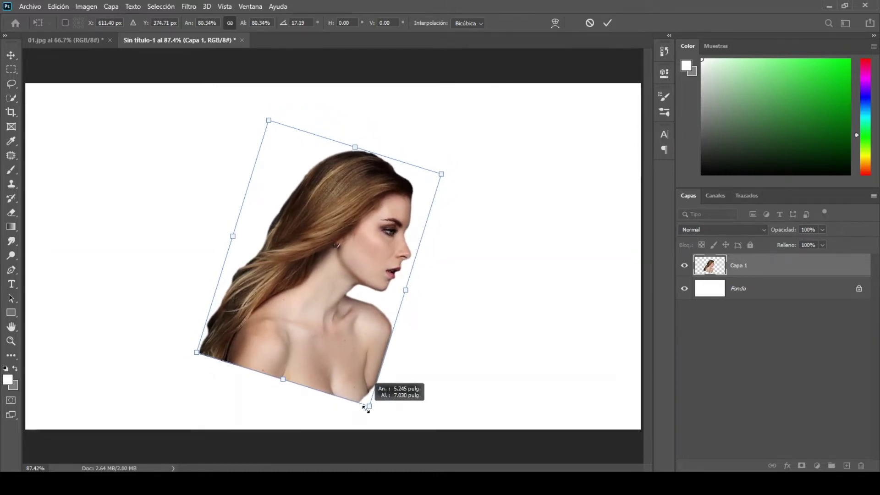
left_click_drag(371, 416, 371, 412)
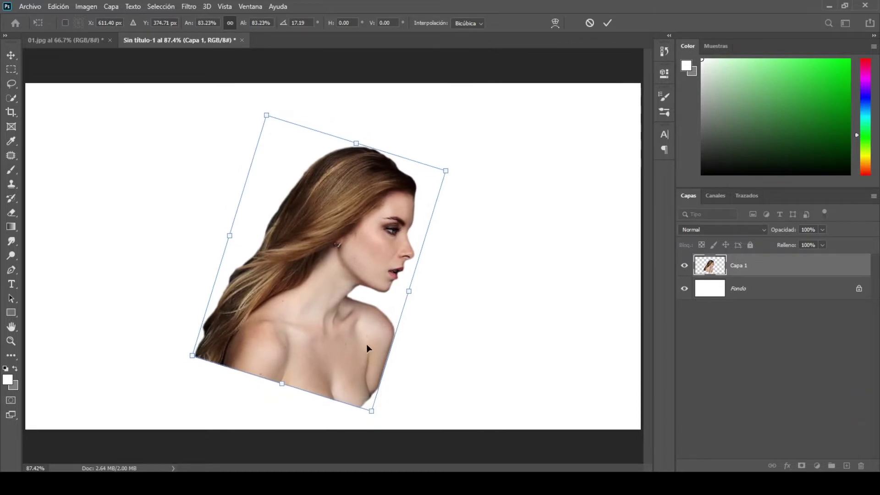
left_click_drag(367, 350, 367, 343)
left_click_drag(348, 265, 386, 269)
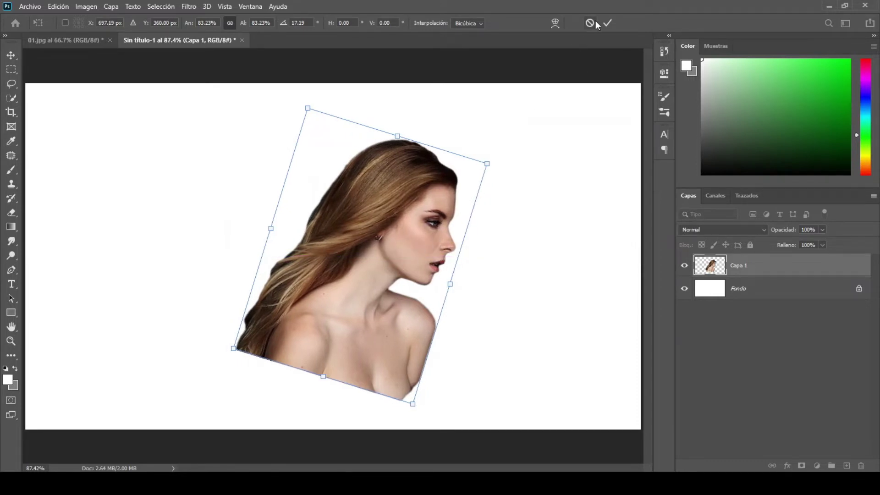
Commit the transform, zoom out and bring up fill-layer options for the Fondo layer.
key("e")
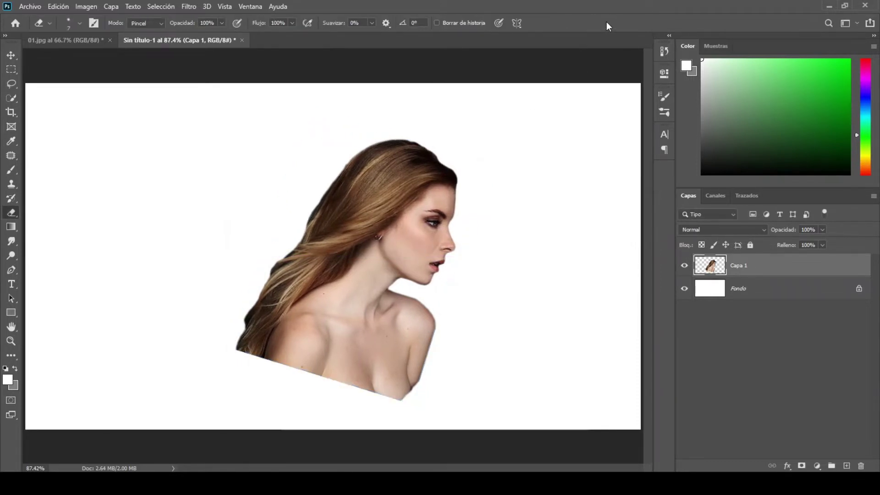
key("ctrl+minus")
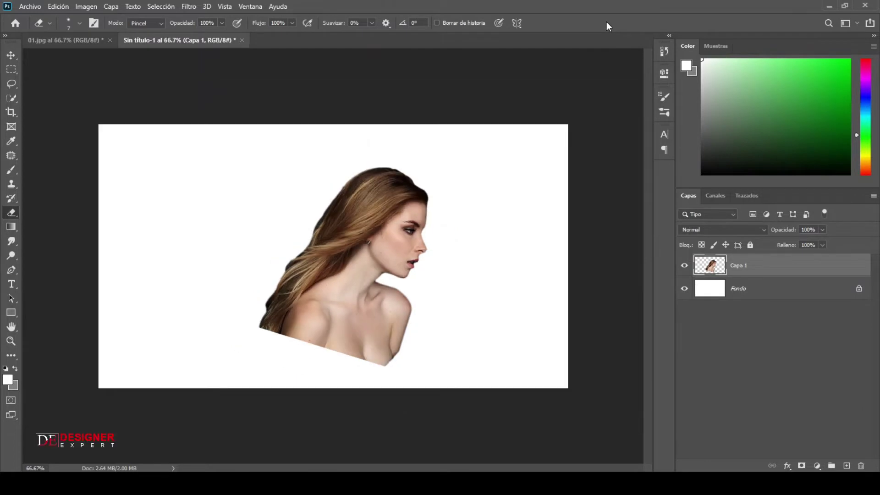
left_click(771, 294)
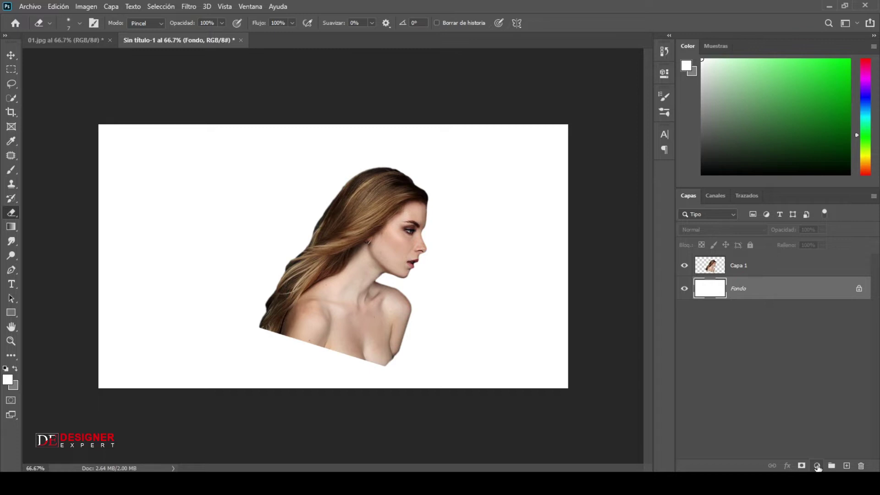
left_click(817, 466)
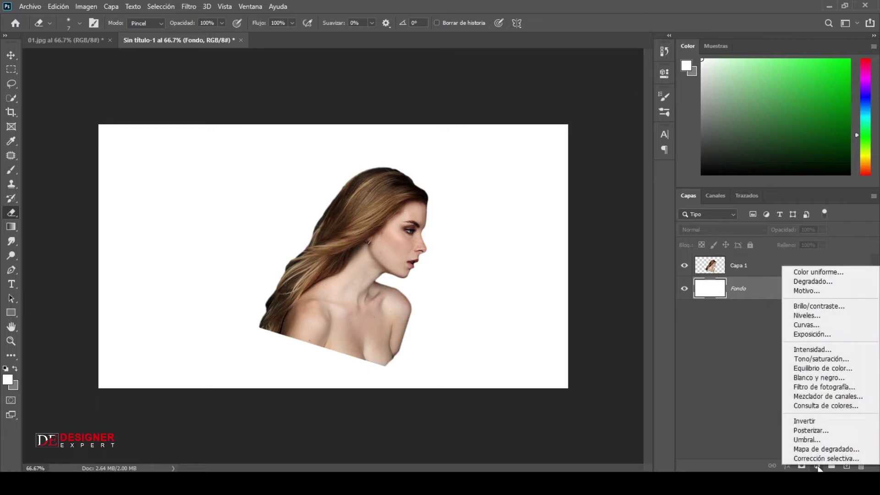
Add a linear 90° gradient fill layer above Fondo and open its gradient editor.
left_click(819, 282)
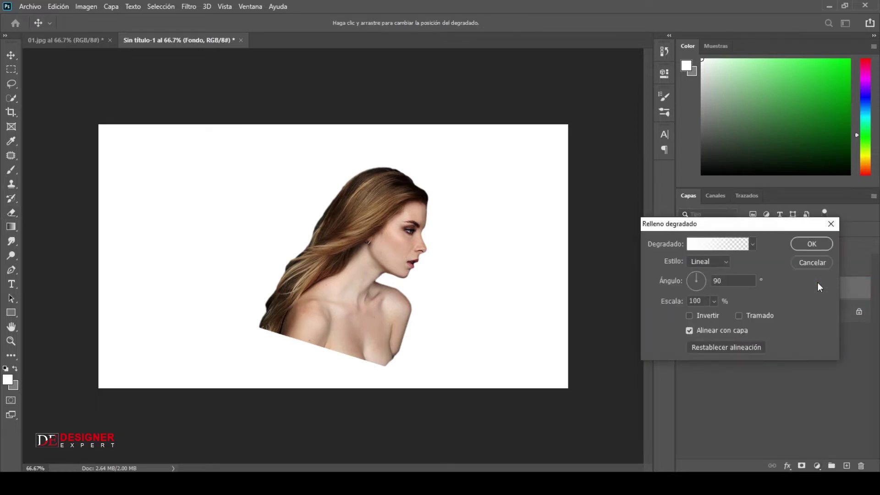
left_click_drag(763, 227, 734, 212)
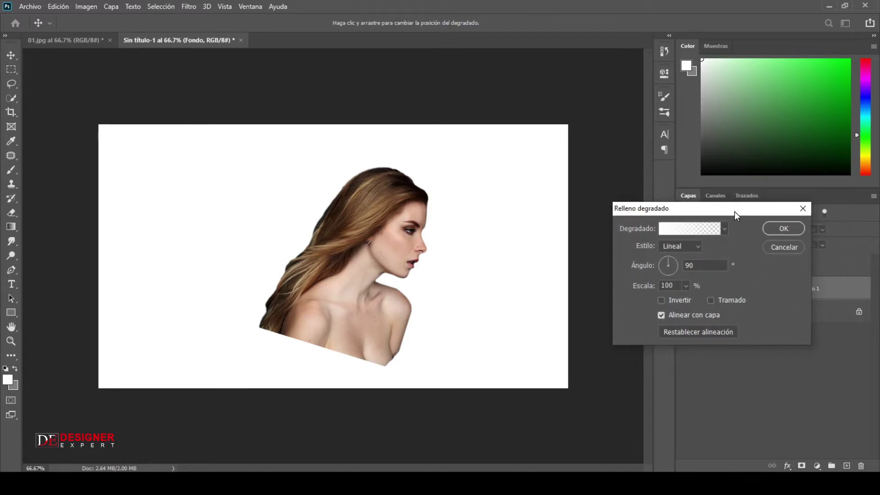
left_click(699, 228)
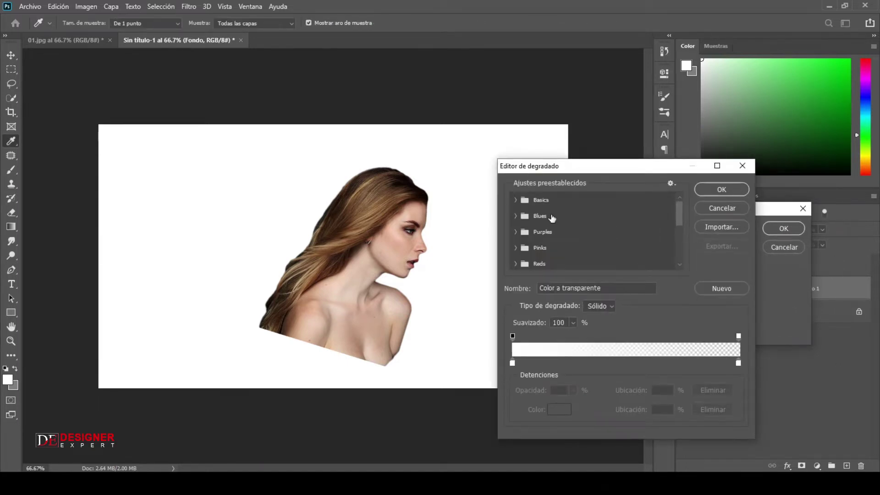
Start from the Black, White preset and change the black stop to grey bfbfbf.
left_click(516, 200)
left_click(565, 219)
left_click(513, 362)
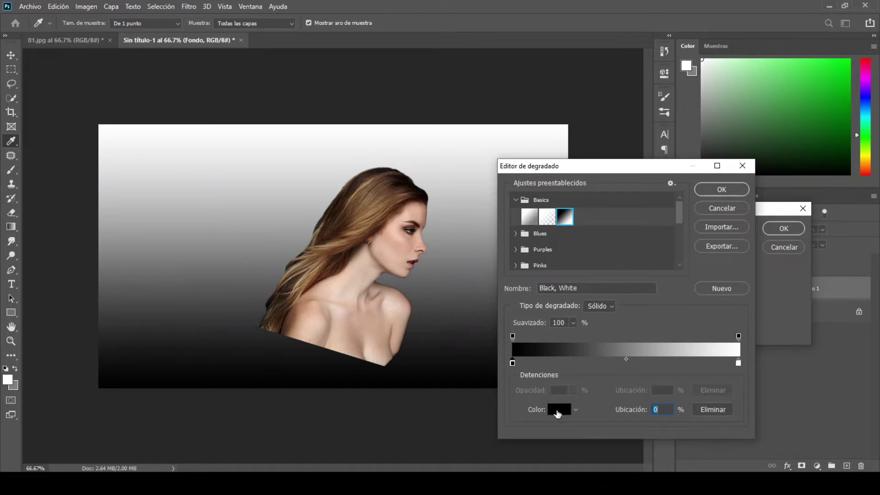
left_click(557, 411)
left_click_drag(525, 222, 587, 226)
left_click(463, 293)
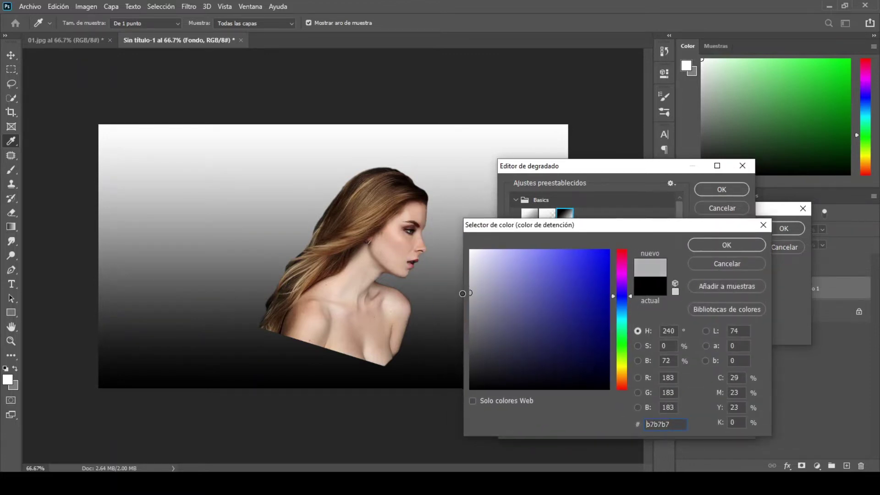
left_click(460, 285)
left_click(460, 284)
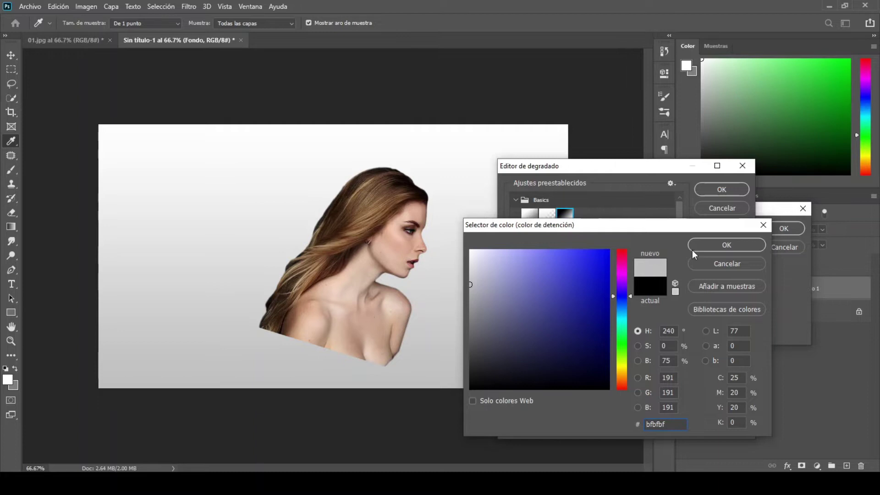
left_click(703, 244)
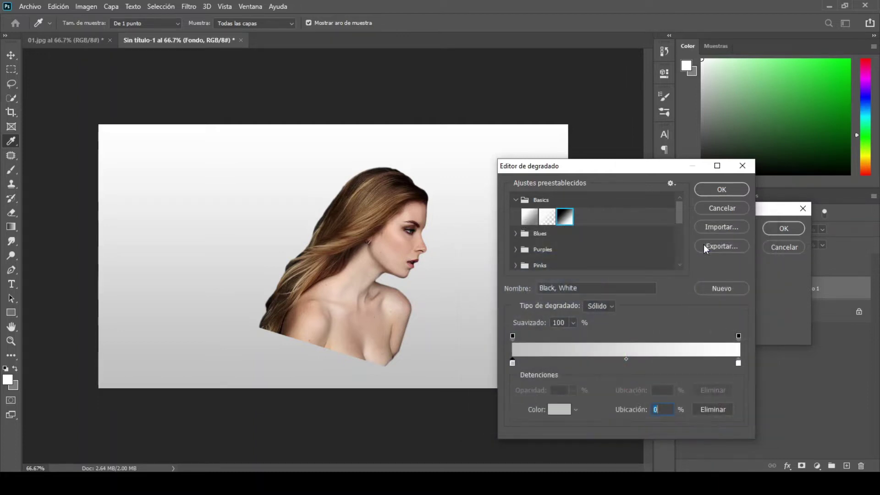
Tone the white end stop down to light grey f2f2f2.
left_click(740, 365)
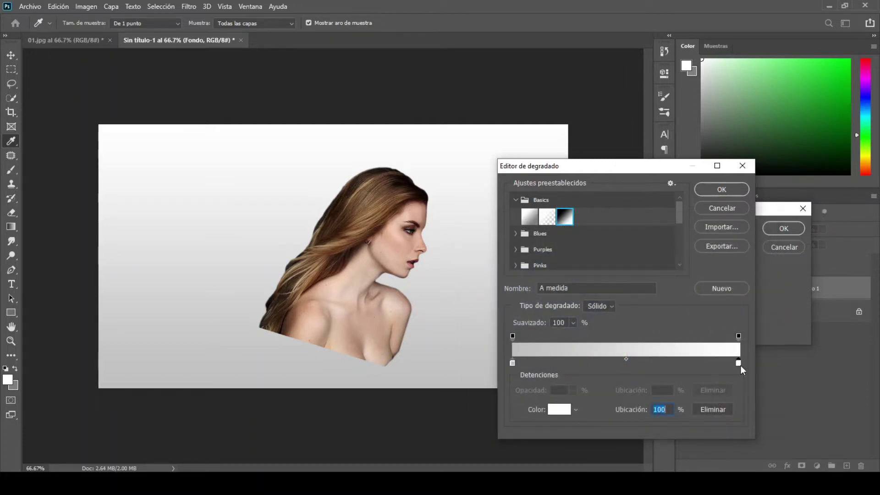
left_click(559, 409)
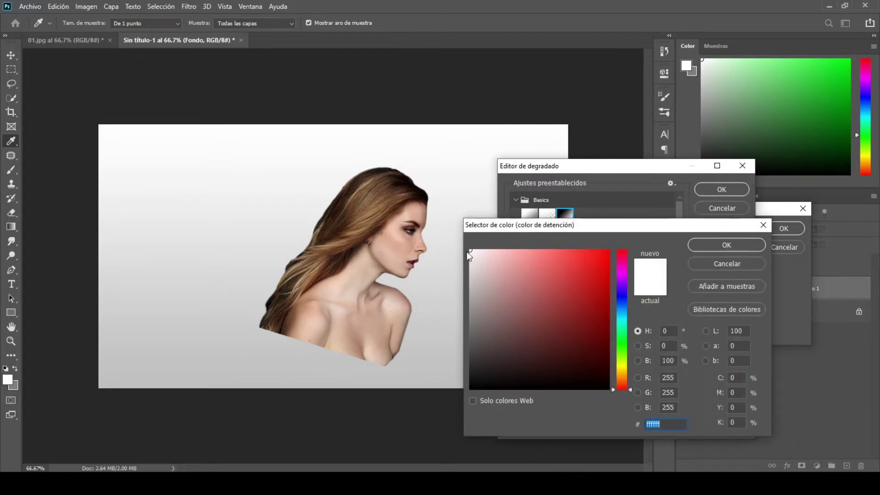
type("efefef")
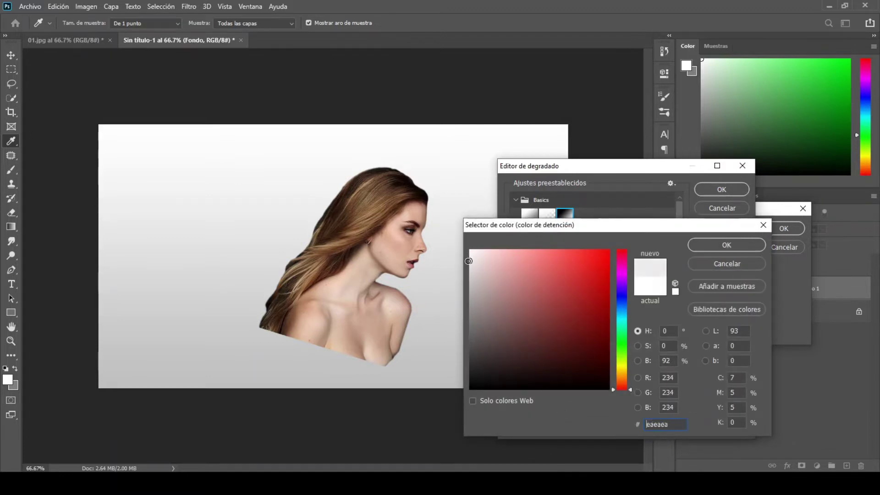
type("f5f5f5")
left_click_drag(465, 255, 464, 257)
left_click(757, 243)
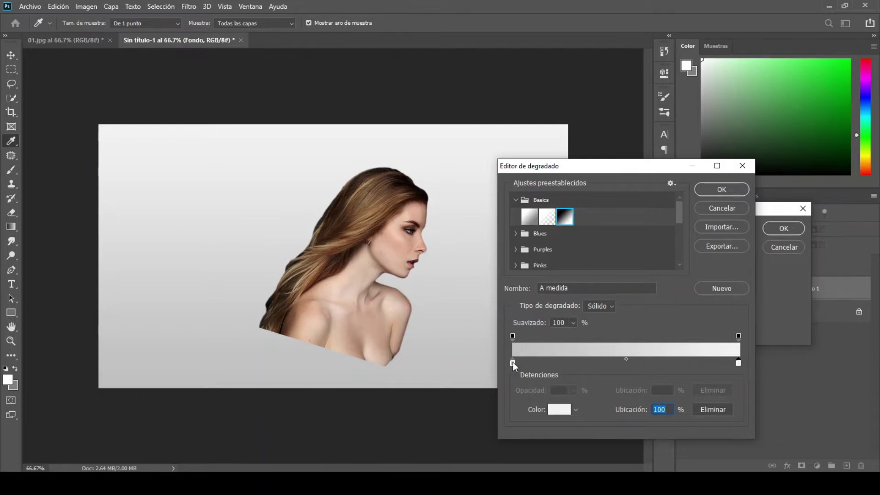
Darken the starting grey stop to about b6b6b6.
left_click(513, 363)
left_click(558, 409)
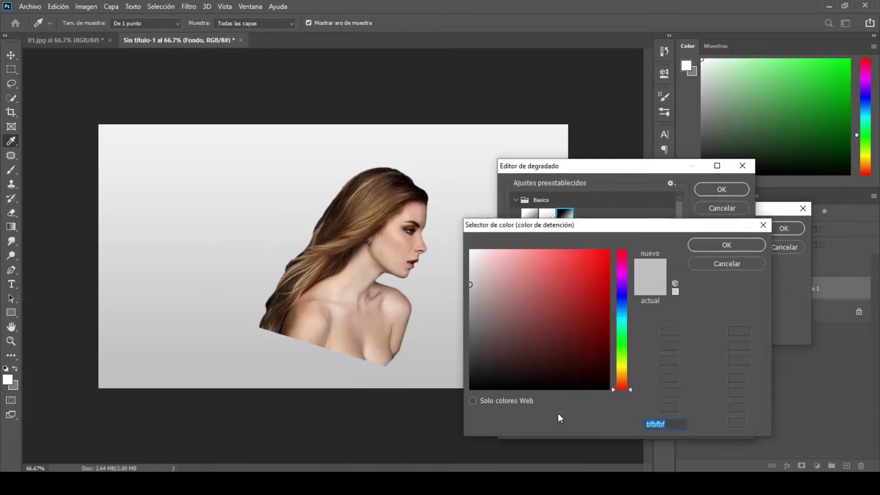
left_click(470, 290)
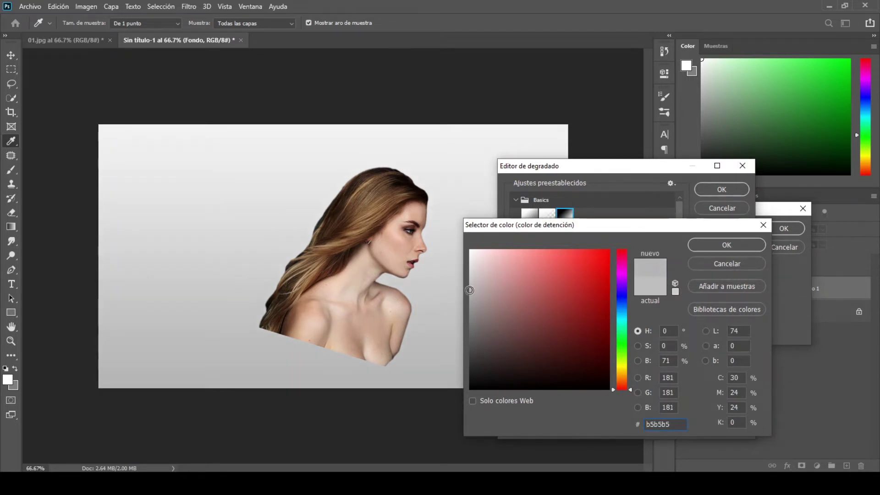
left_click(706, 246)
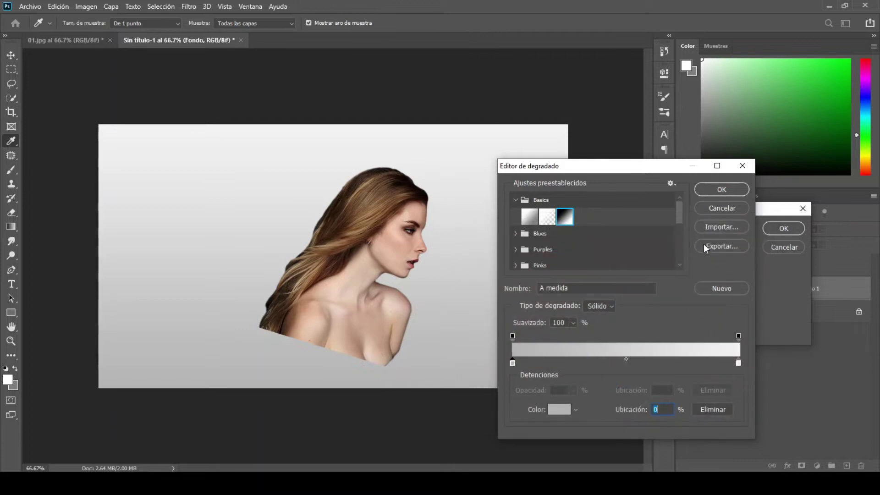
Apply the grey-to-white gradient as a radial, reversed fill at 243% scale, 'Relleno degradado 1'.
left_click(719, 195)
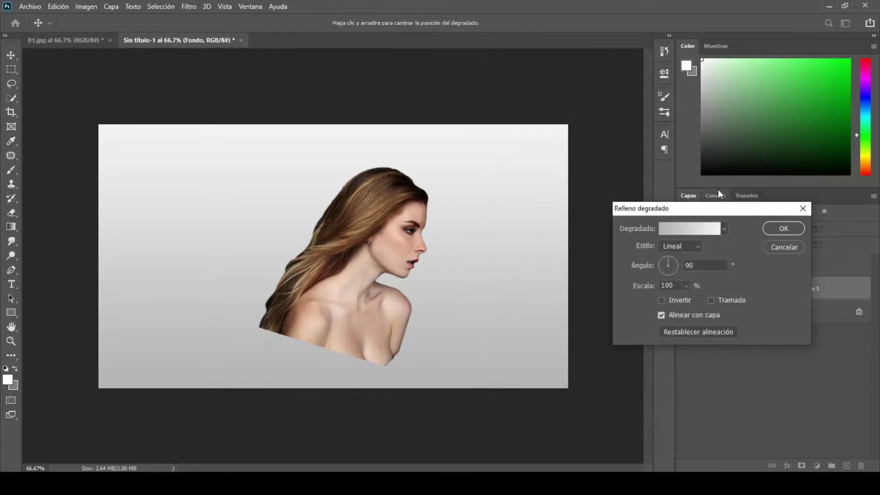
left_click(693, 246)
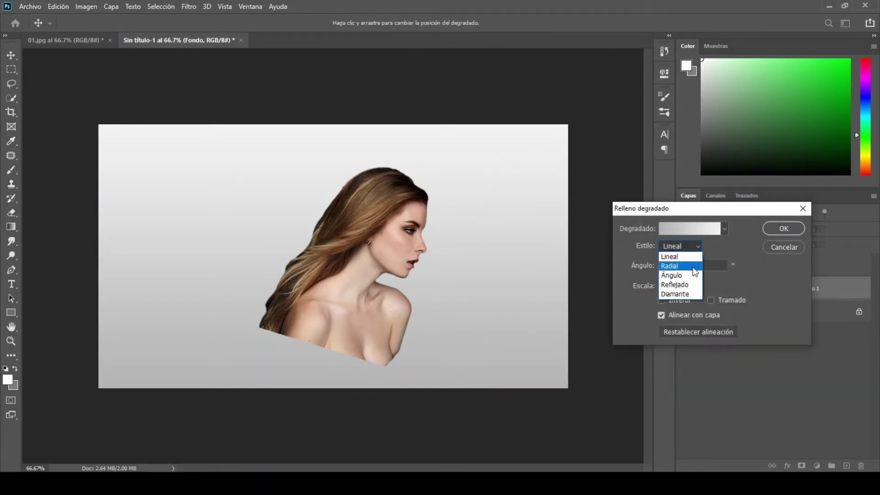
left_click(693, 263)
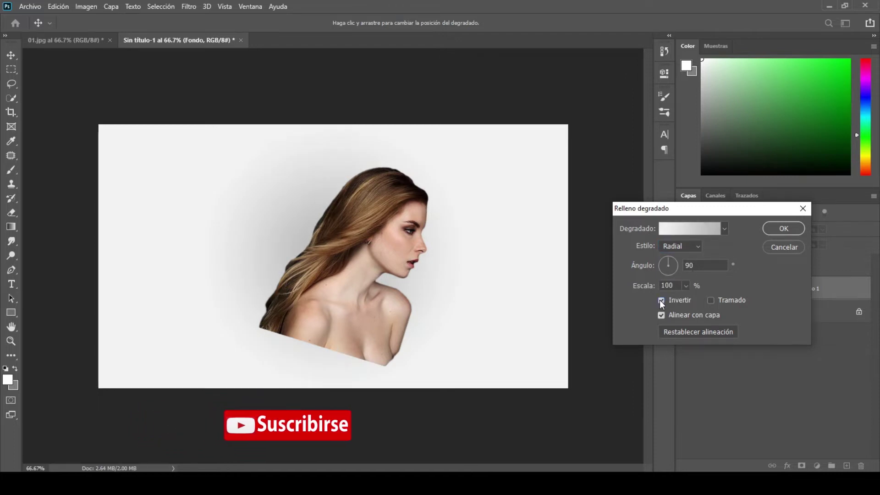
left_click(661, 301)
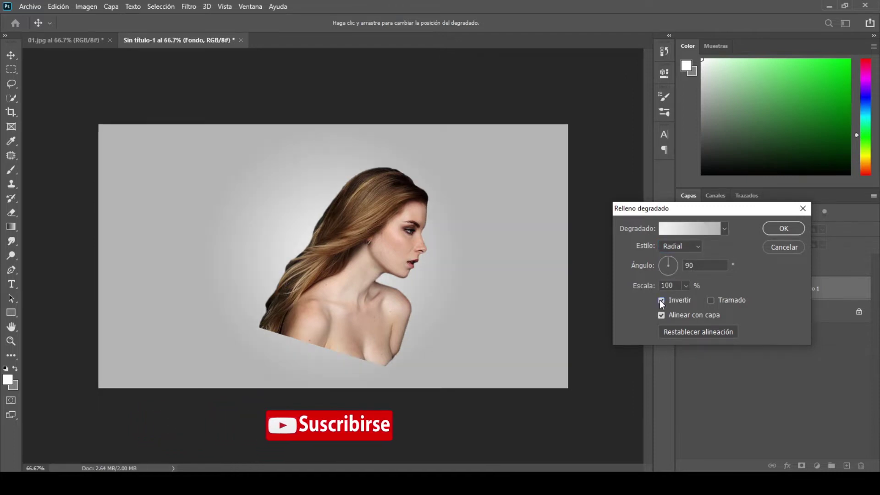
left_click(685, 285)
left_click_drag(691, 299, 692, 299)
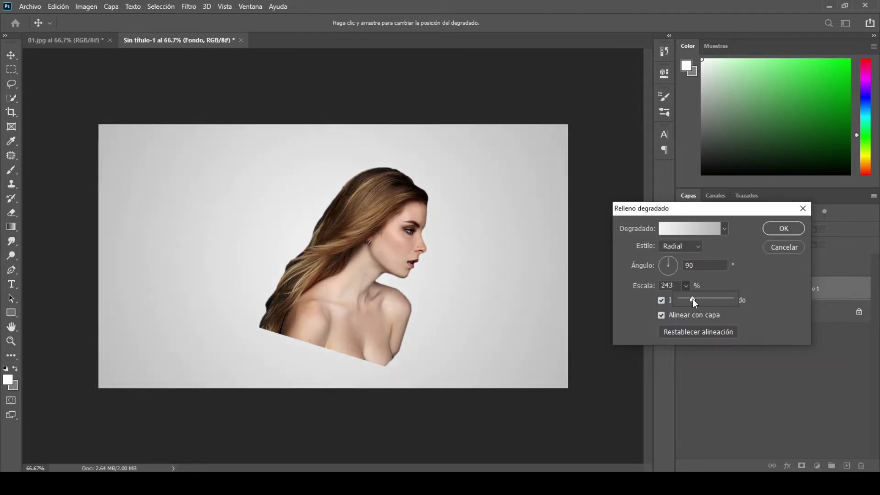
left_click(769, 229)
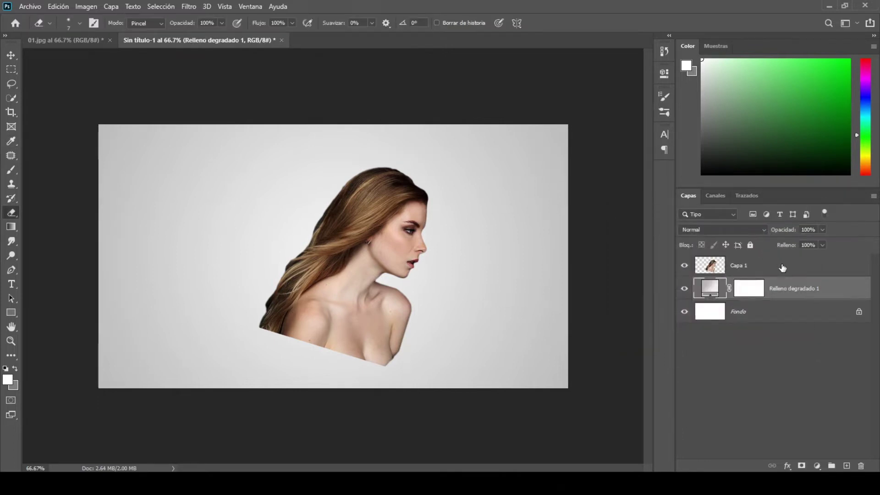
Duplicate the woman's layer Capa 1 into Capa 1 copia.
left_click(782, 265)
right_click(783, 268)
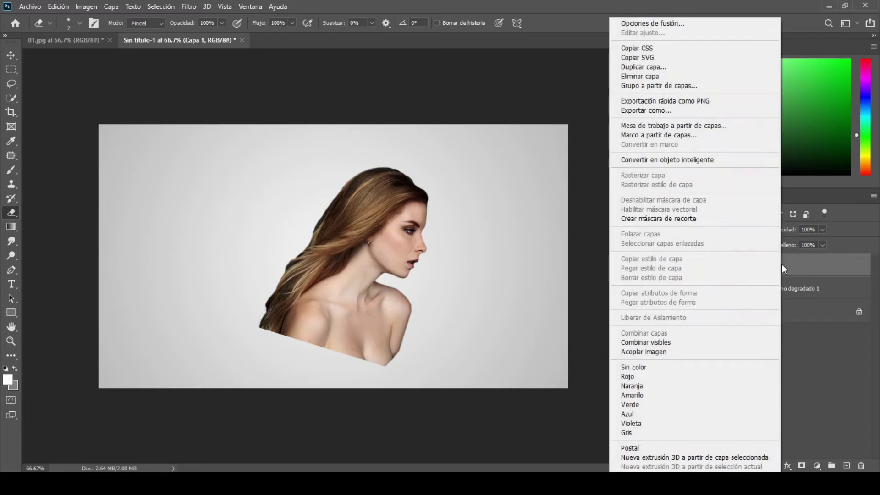
left_click(727, 68)
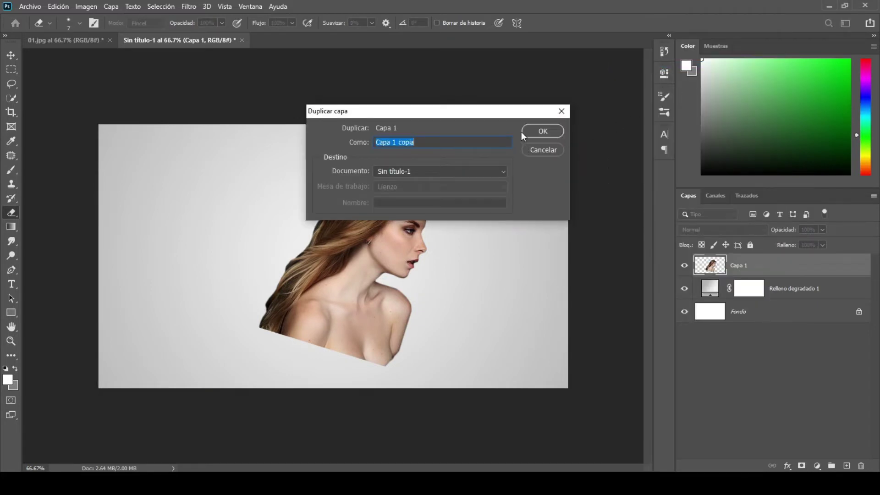
left_click(529, 131)
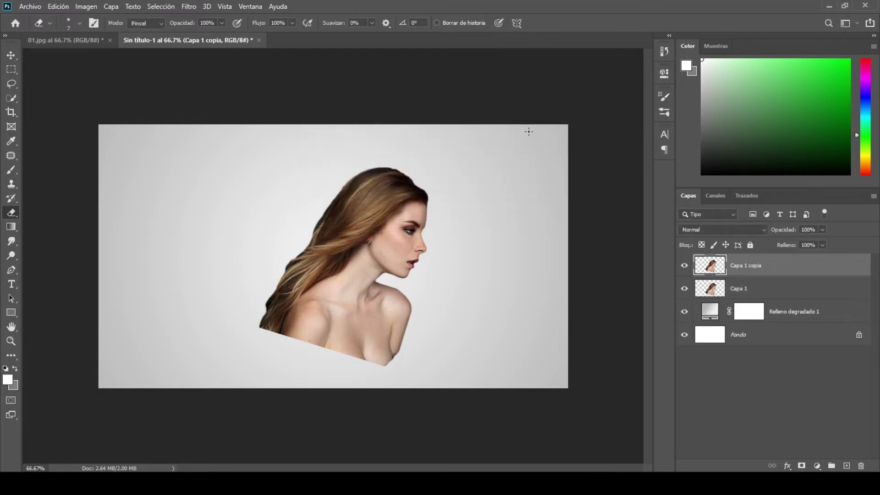
Rename the two woman layers 01 and 02, and hide layer 02.
double_click(750, 292)
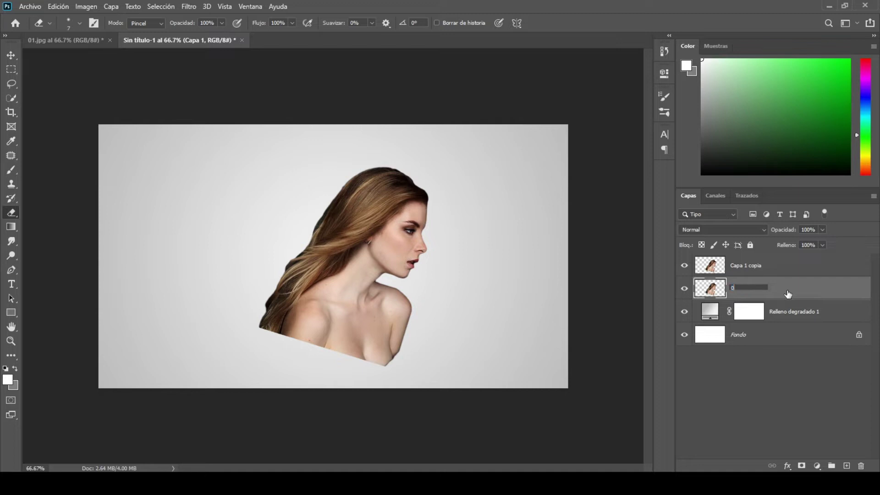
type("1")
key("Return")
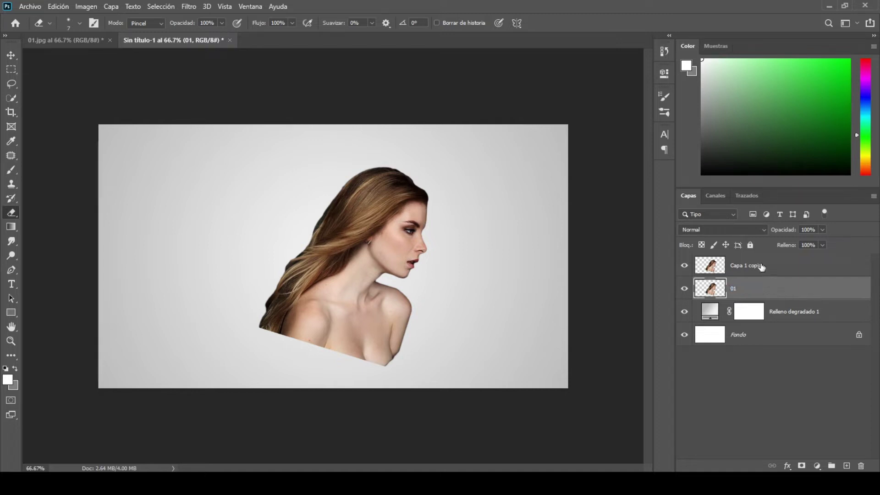
double_click(761, 267)
type("02")
key("Return")
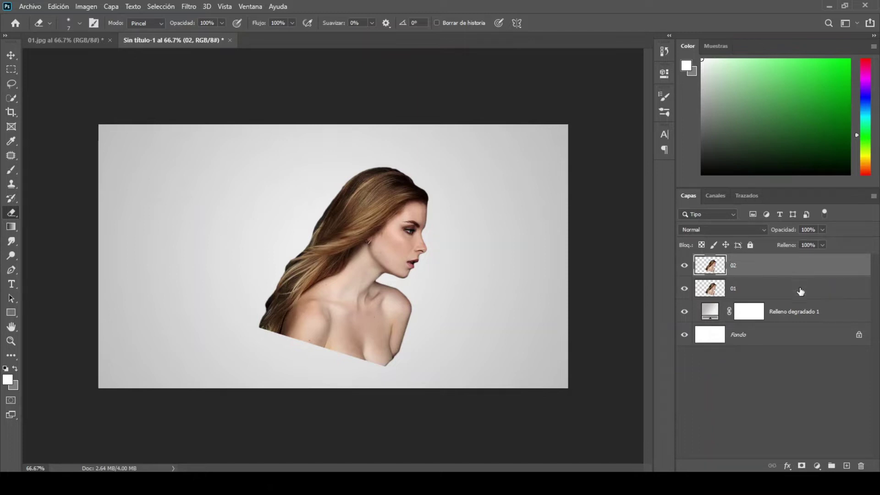
left_click(800, 293)
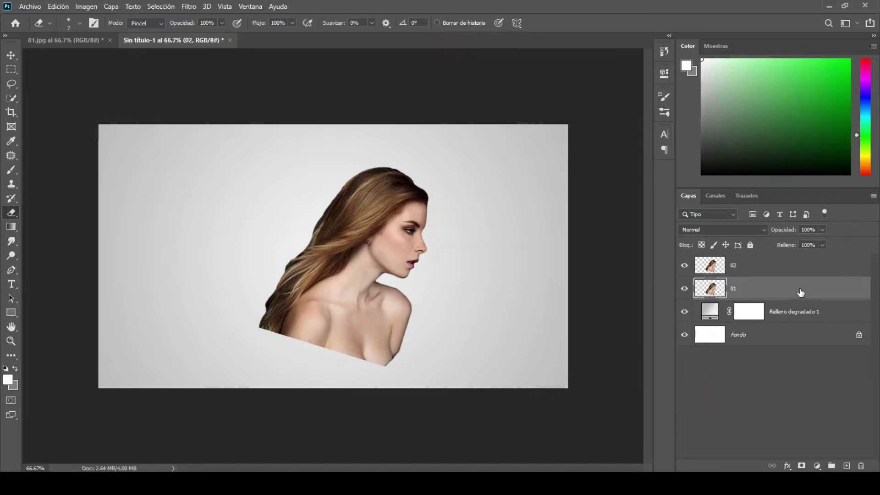
left_click(685, 265)
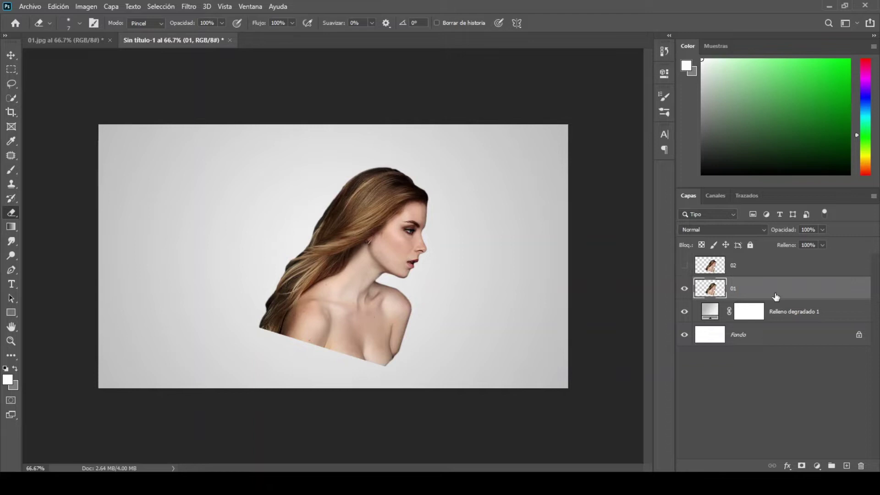
left_click(818, 466)
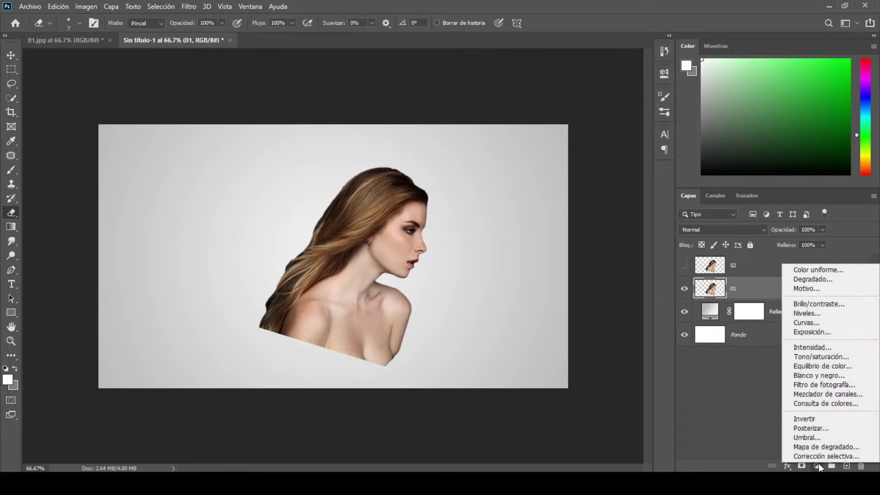
Add a Basics 'Black, White' gradient map adjustment and clip it to layer 01.
left_click(818, 446)
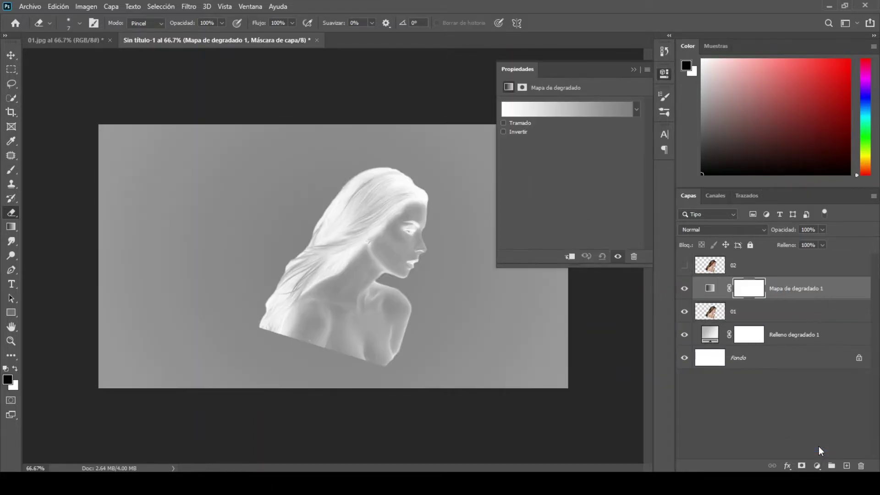
left_click(584, 108)
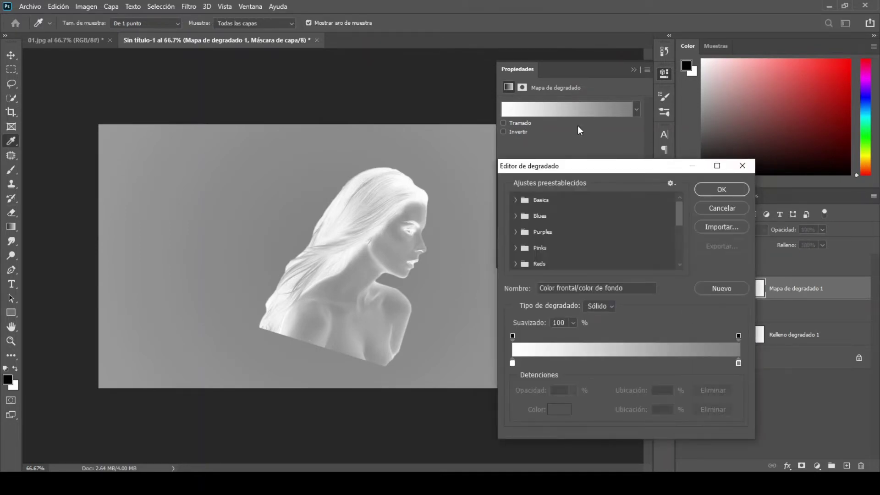
left_click(515, 200)
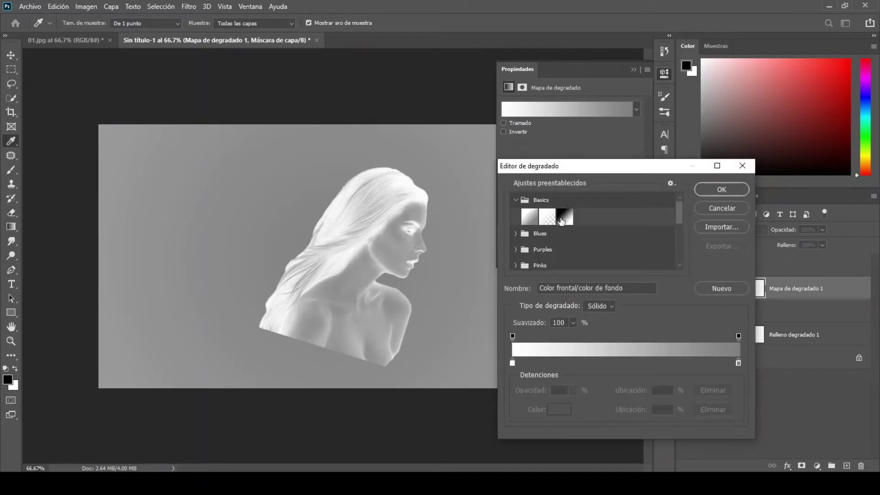
left_click(561, 217)
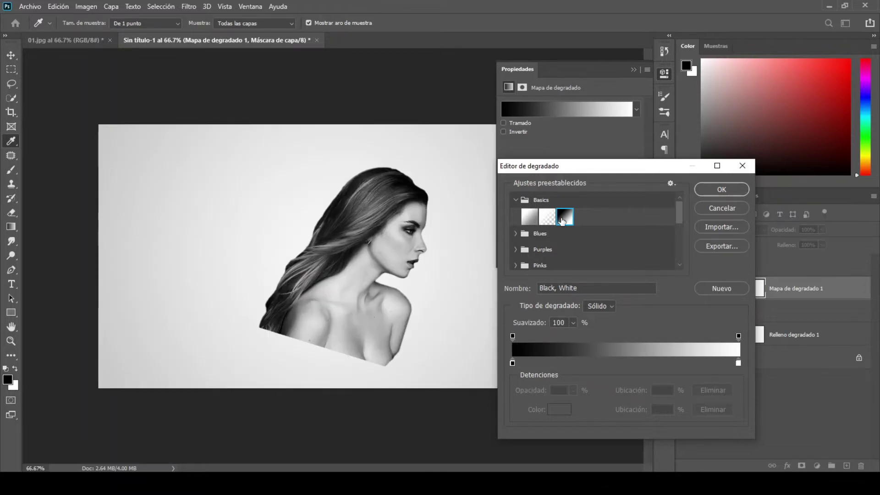
left_click(727, 186)
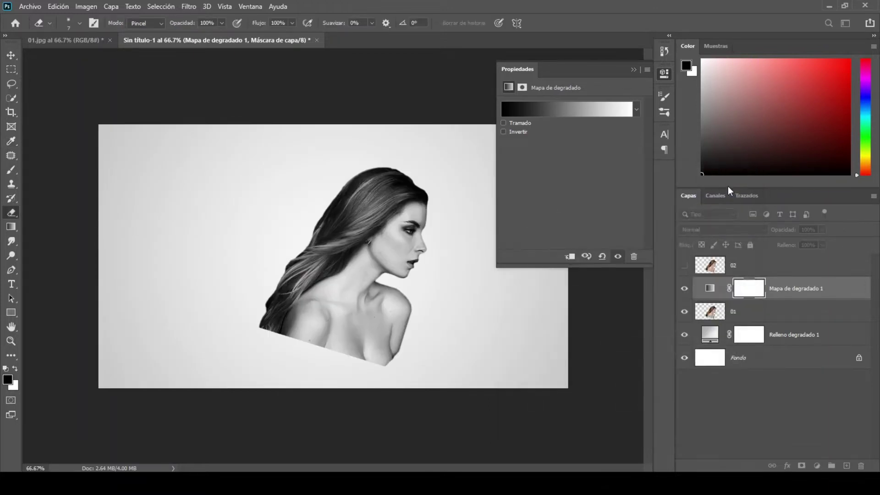
left_click(632, 69)
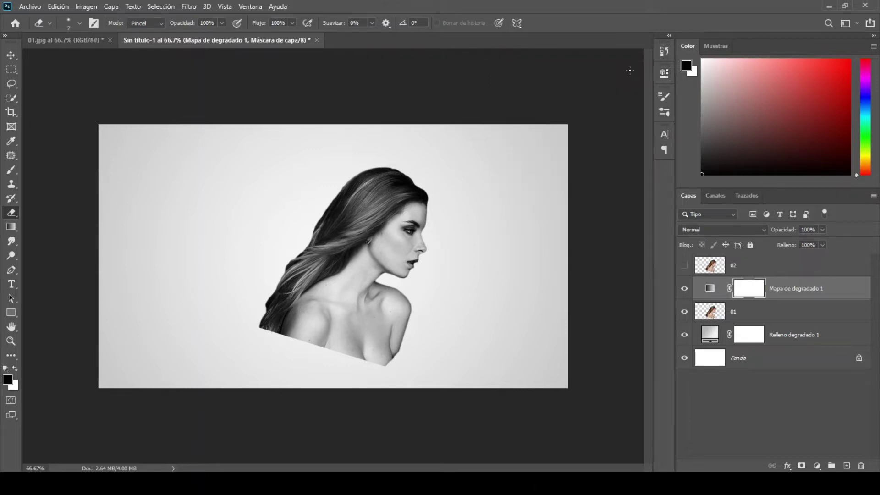
right_click(802, 292)
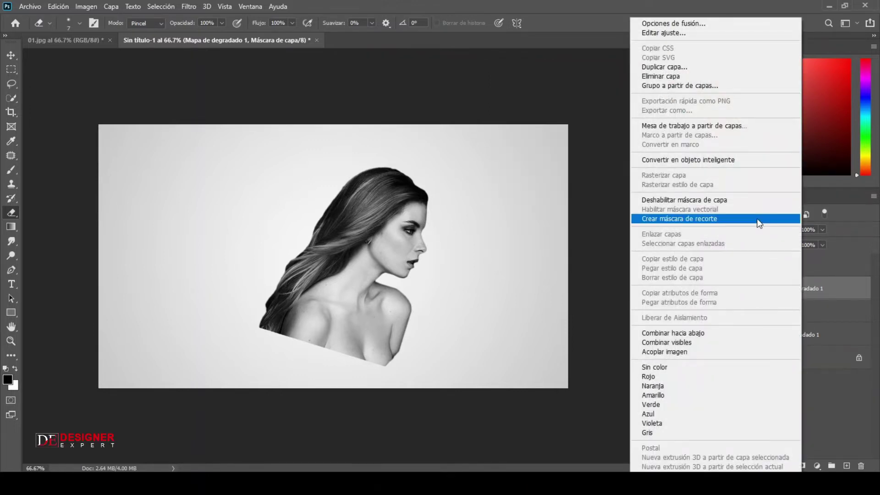
left_click(759, 218)
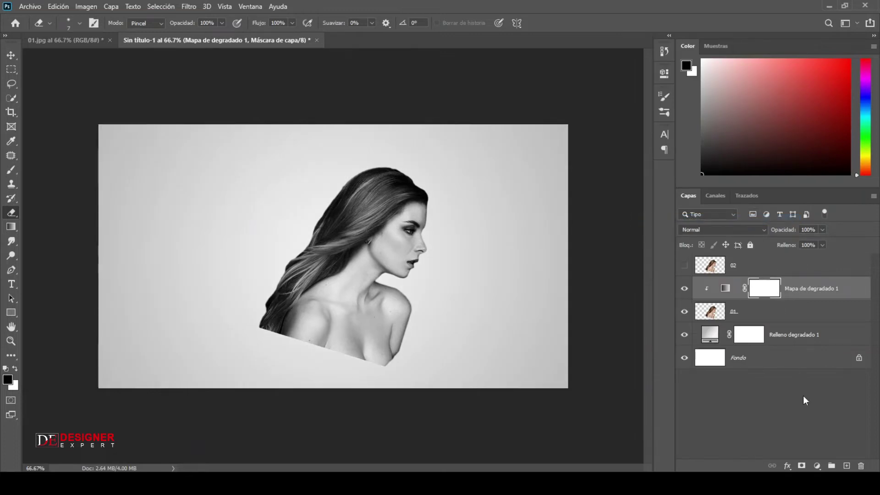
Add a Blanco y negro 1 adjustment at 50% opacity, clipped to layer 01.
left_click(818, 465)
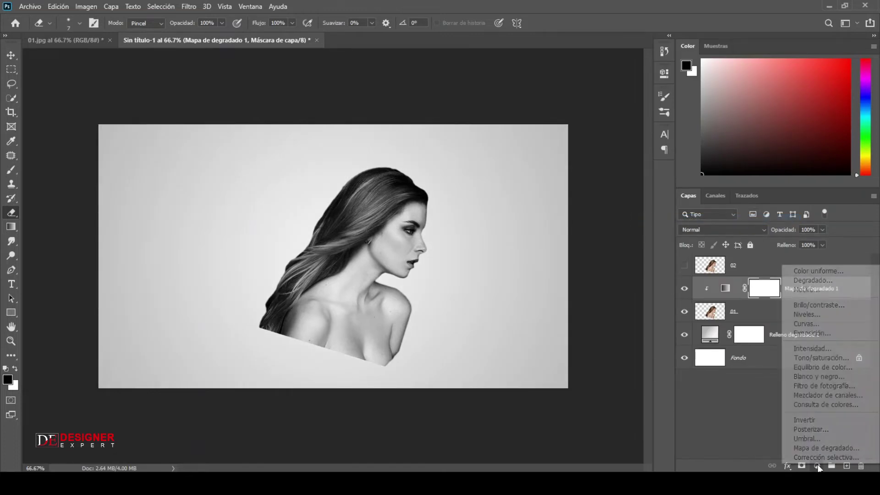
left_click(818, 376)
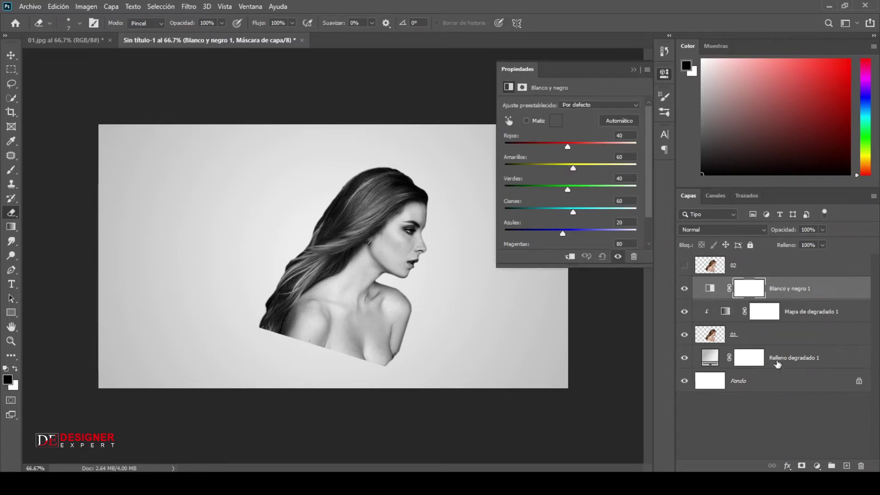
left_click(633, 69)
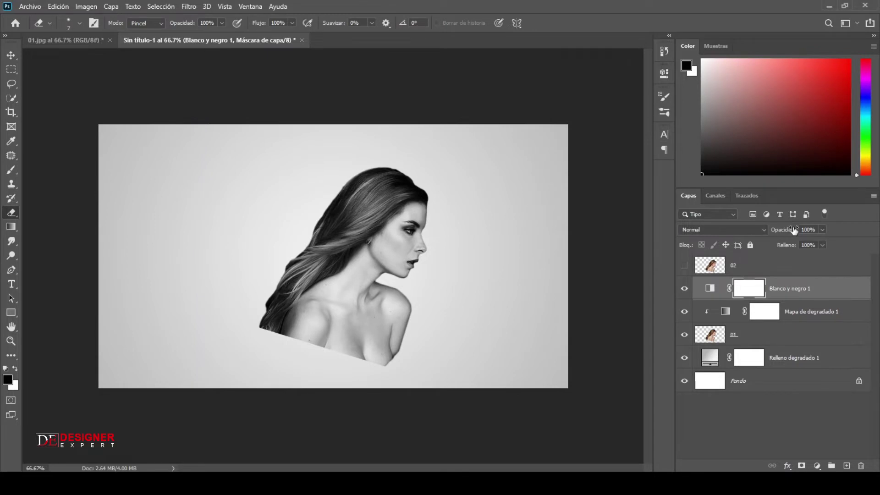
left_click_drag(814, 228, 799, 229)
type("50")
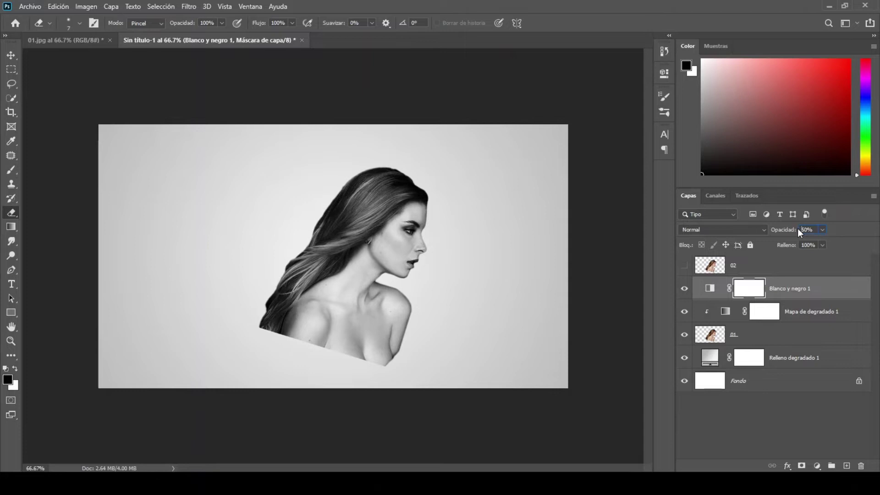
right_click(818, 289)
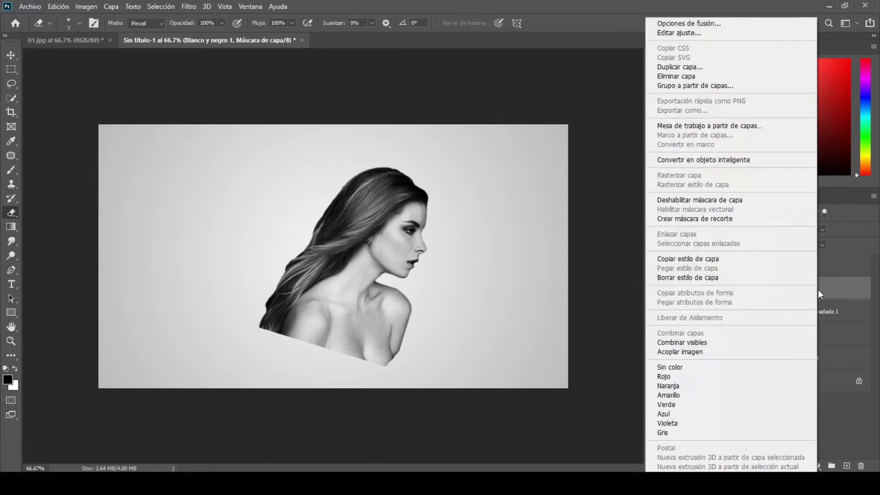
left_click(775, 221)
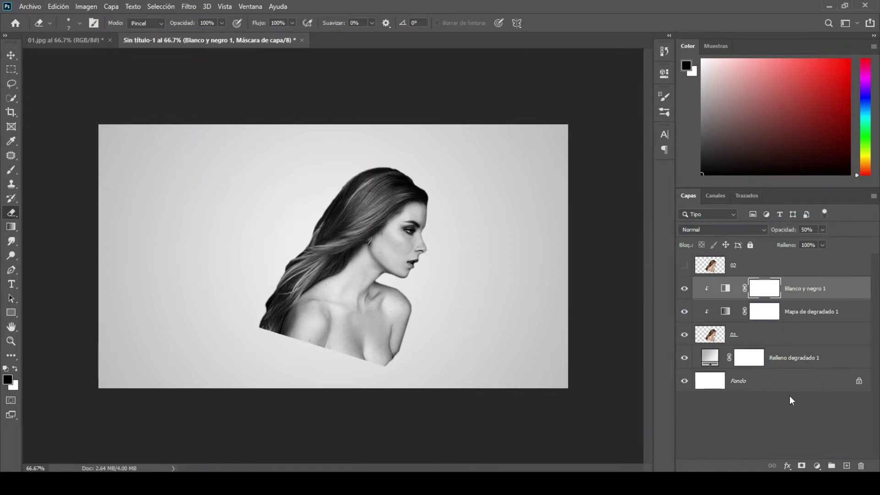
Give layer 01 a black layer mask and lower its density to 85%.
left_click(785, 335)
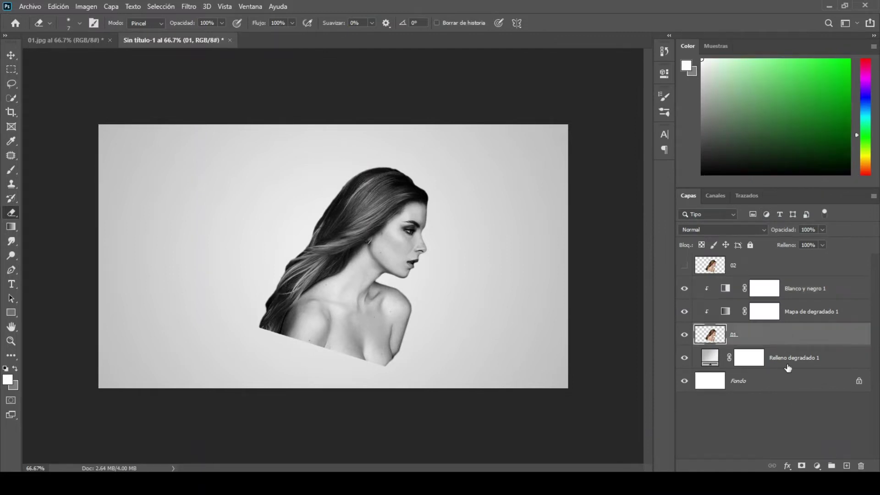
left_click(801, 466, "alt")
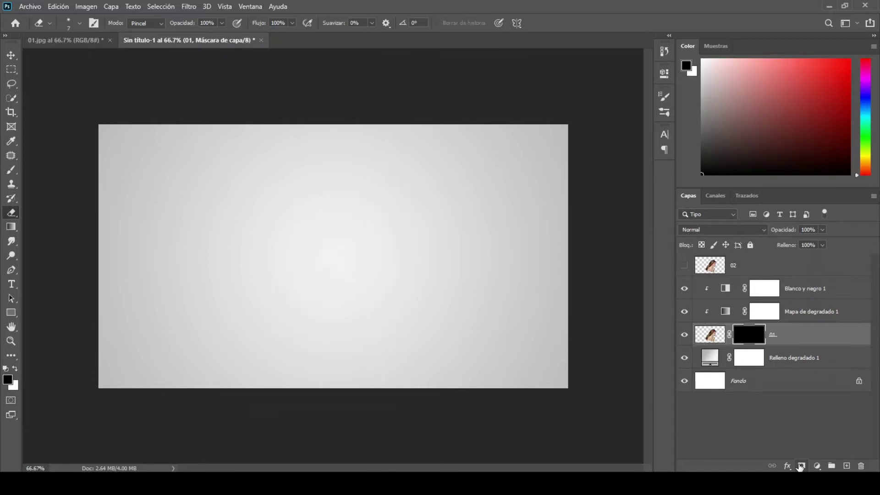
left_click(247, 7)
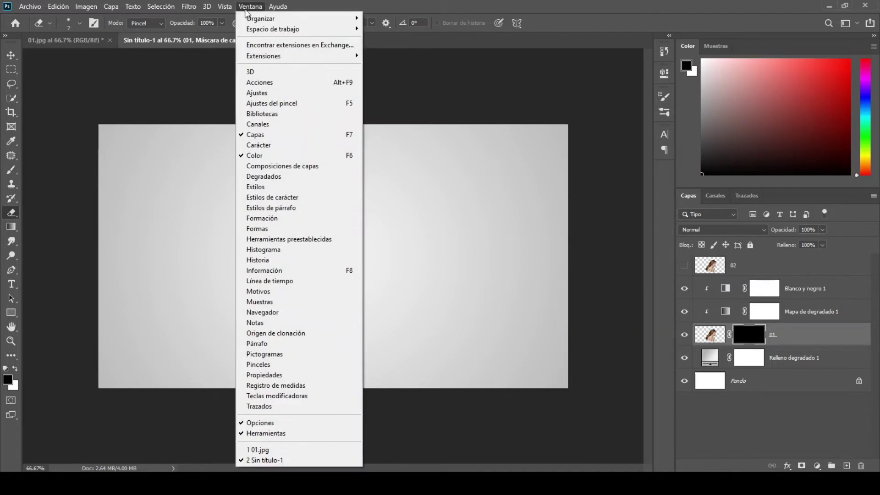
left_click(271, 375)
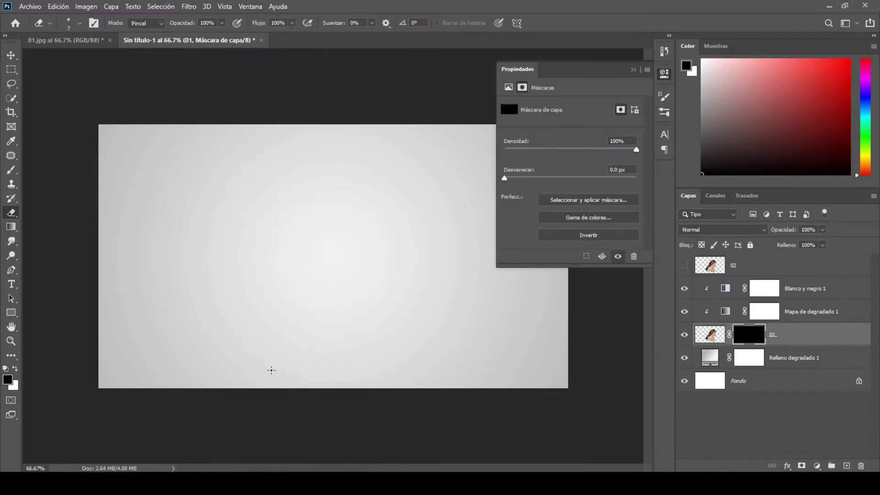
left_click_drag(636, 150, 616, 152)
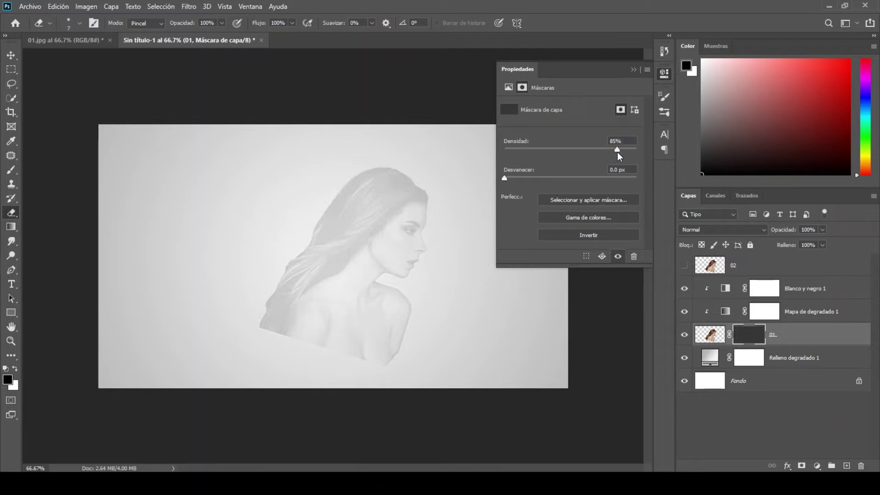
left_click(633, 70)
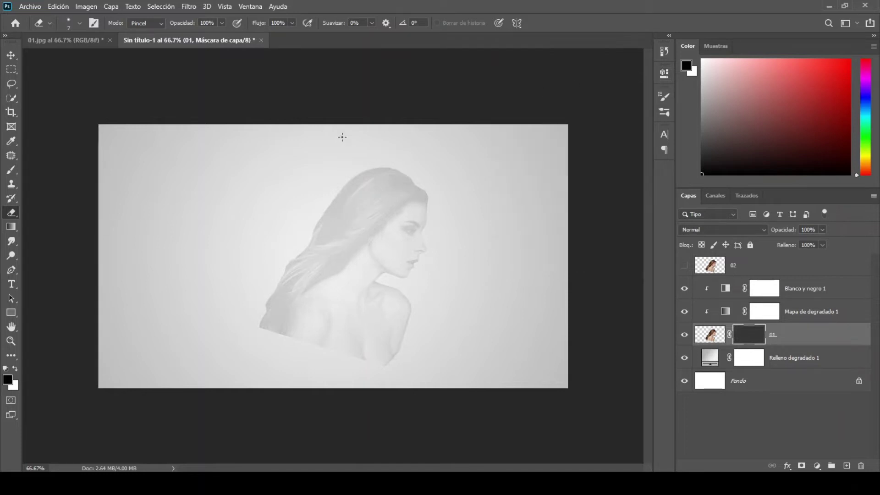
With the Brush tool, import smokeBrushes_normal.abr into the brush presets and show Brush Settings.
left_click(11, 169)
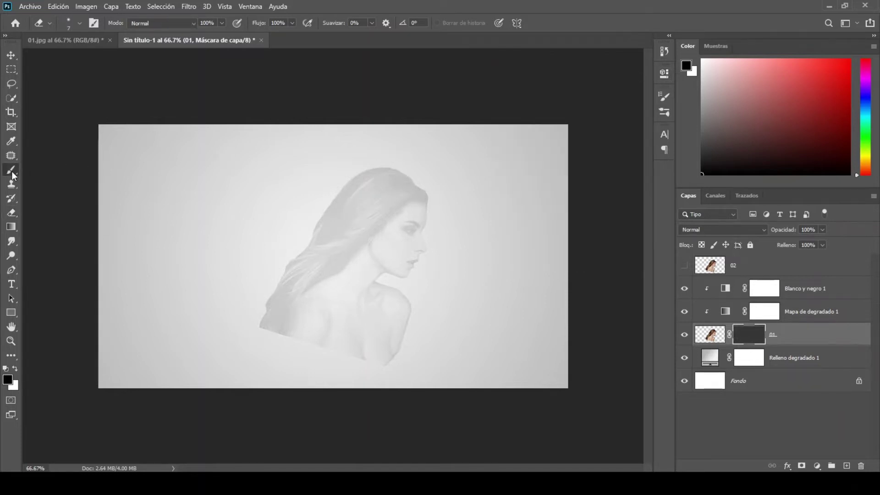
left_click(80, 23)
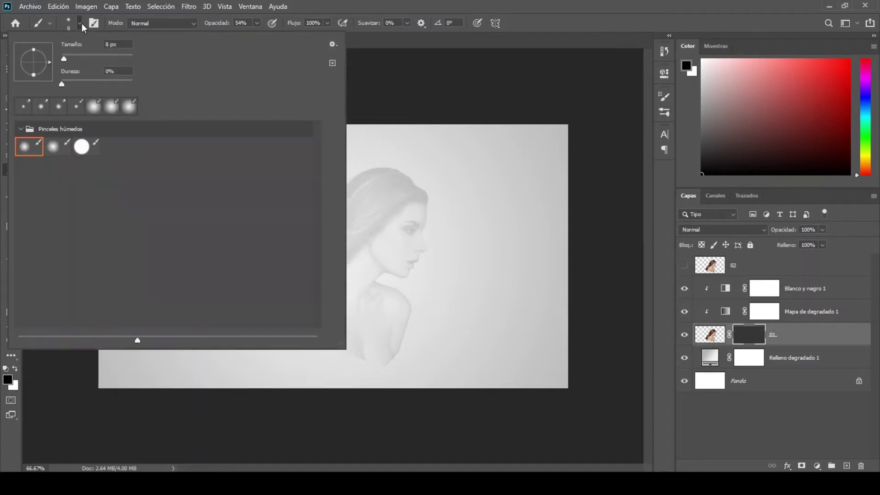
left_click(333, 44)
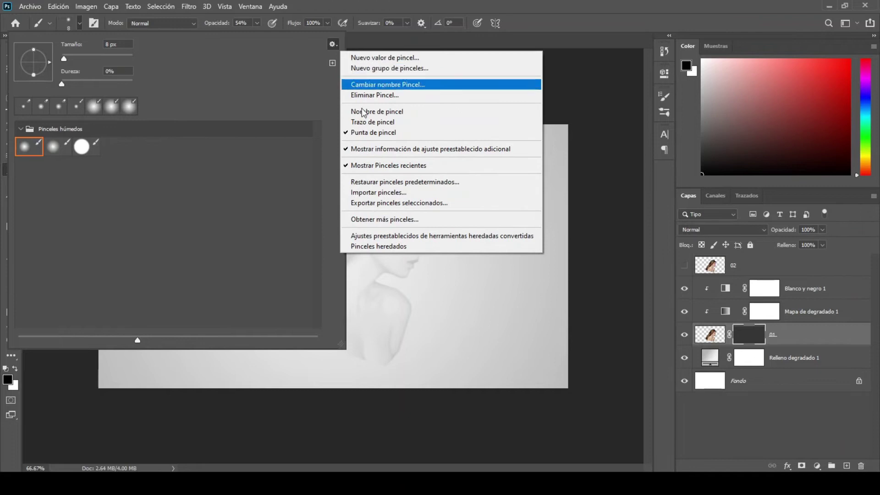
left_click(392, 193)
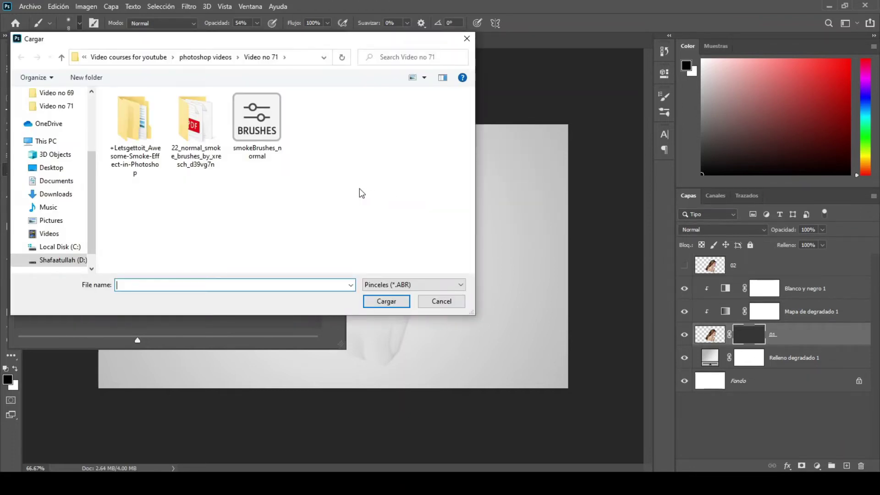
double_click(268, 130)
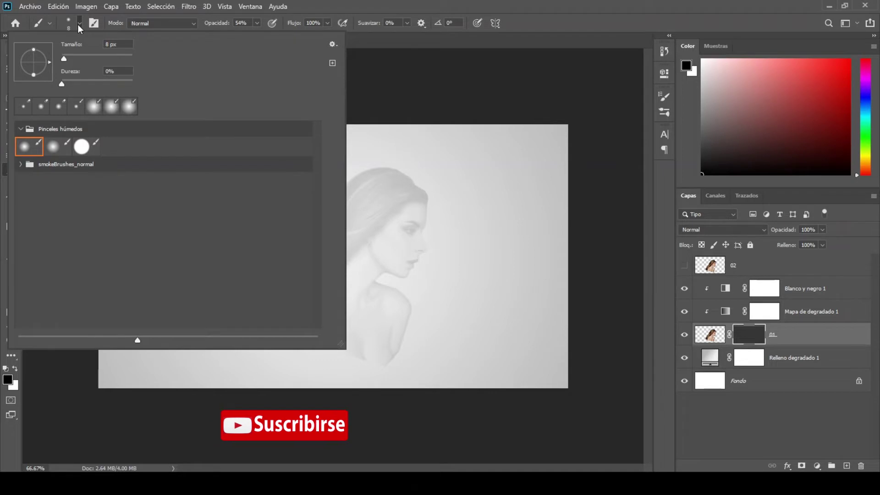
left_click(91, 24)
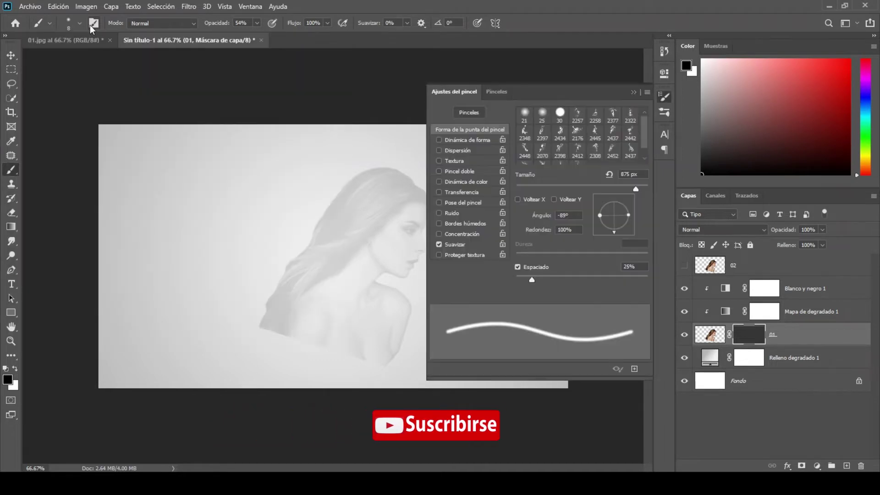
Zoom to 100% on the portrait, make white the foreground, and select smoke brush 2437 at 308 px.
key("ctrl+1")
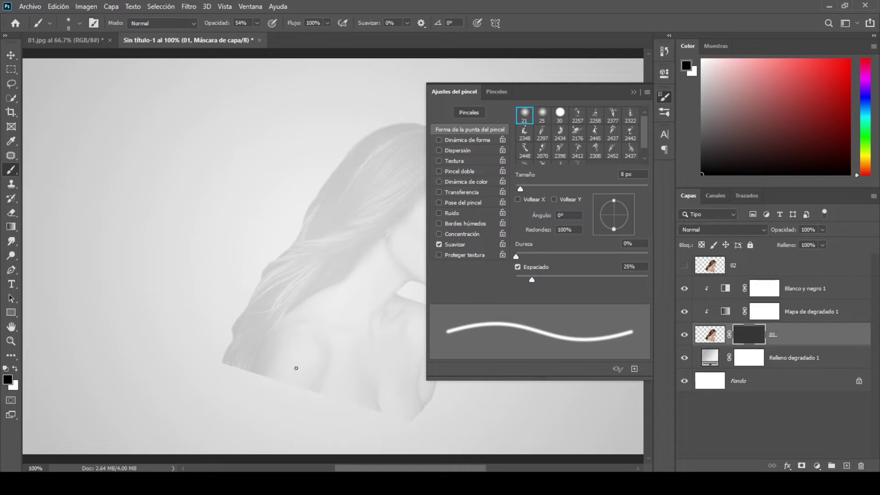
left_click_drag(368, 468, 419, 467)
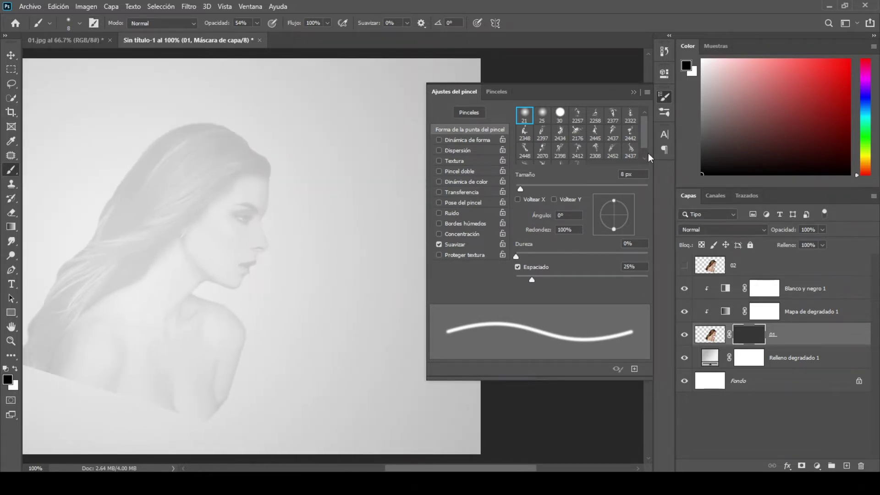
left_click_drag(646, 132, 644, 140)
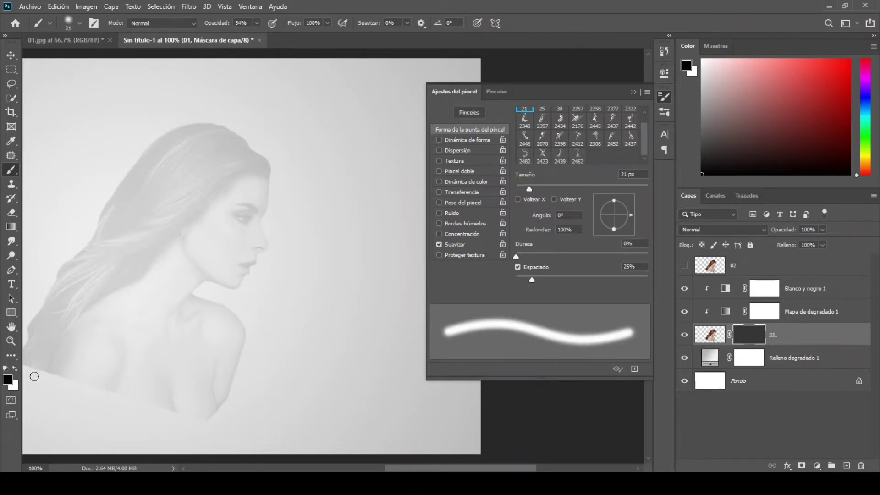
left_click(16, 368)
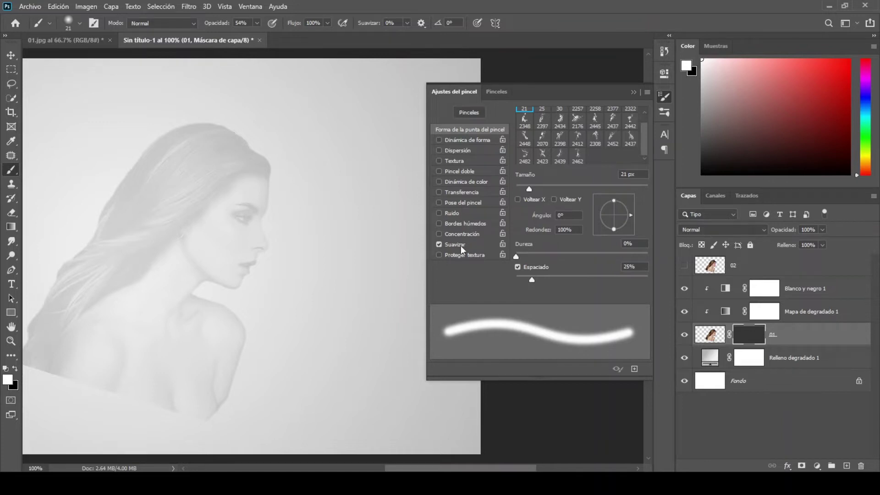
left_click(613, 122)
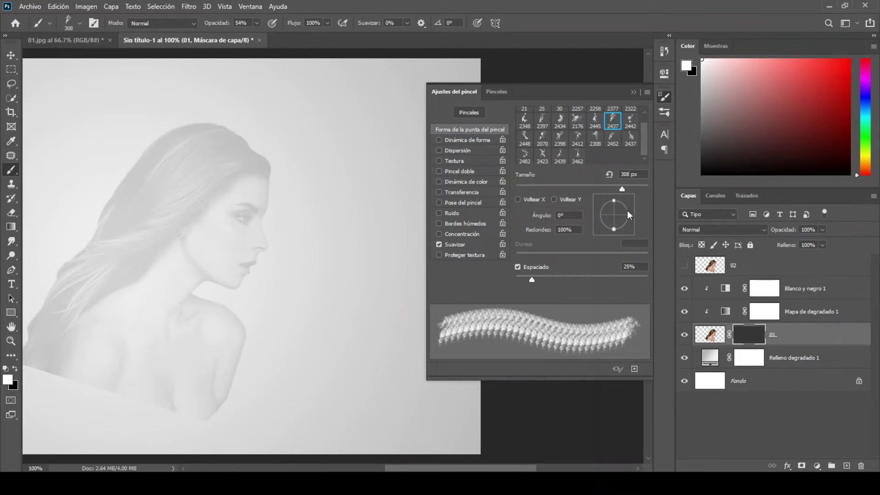
Paint smoke into the 01 mask over cheek, neck and hair, rotating the tip to 96°.
left_click_drag(631, 215, 618, 237)
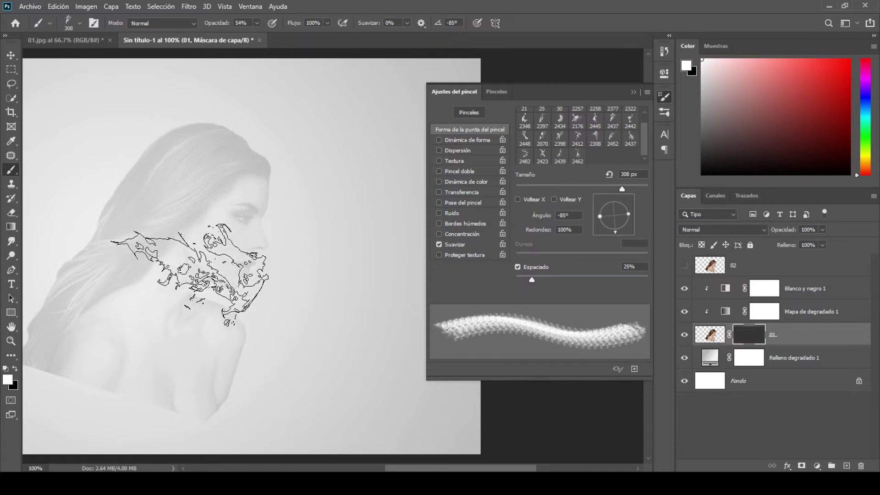
left_click(188, 274)
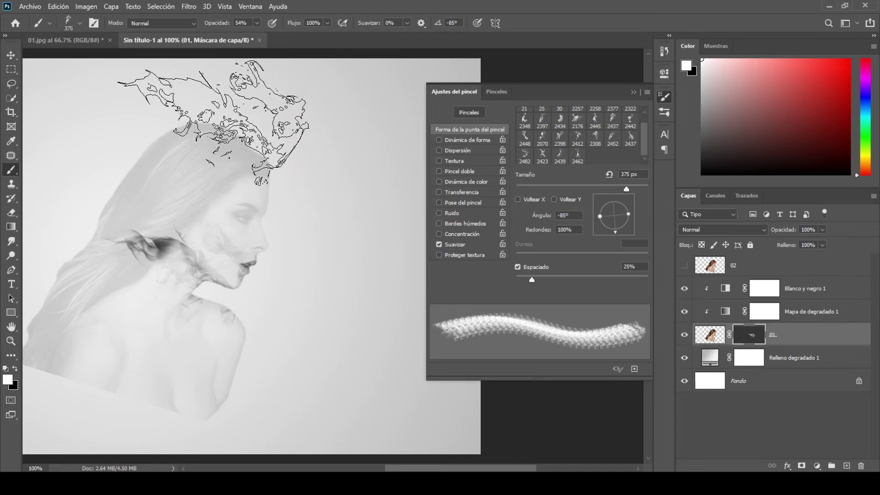
left_click(211, 126)
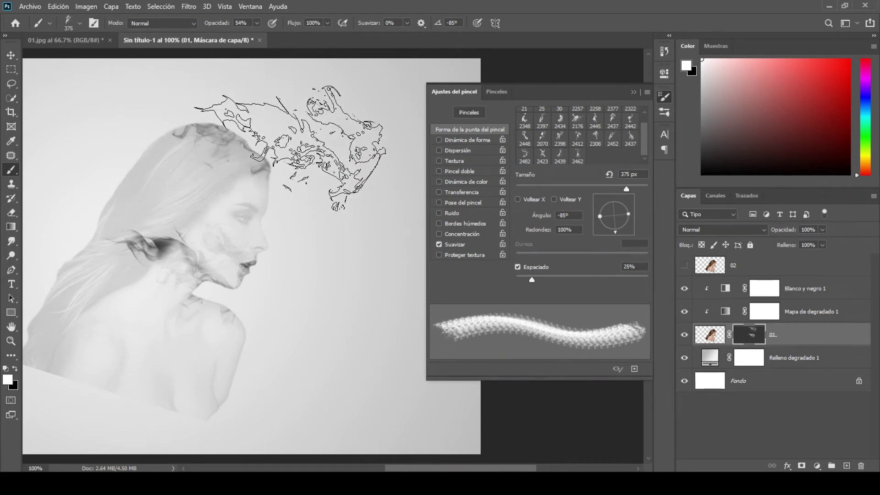
left_click_drag(615, 232, 611, 204)
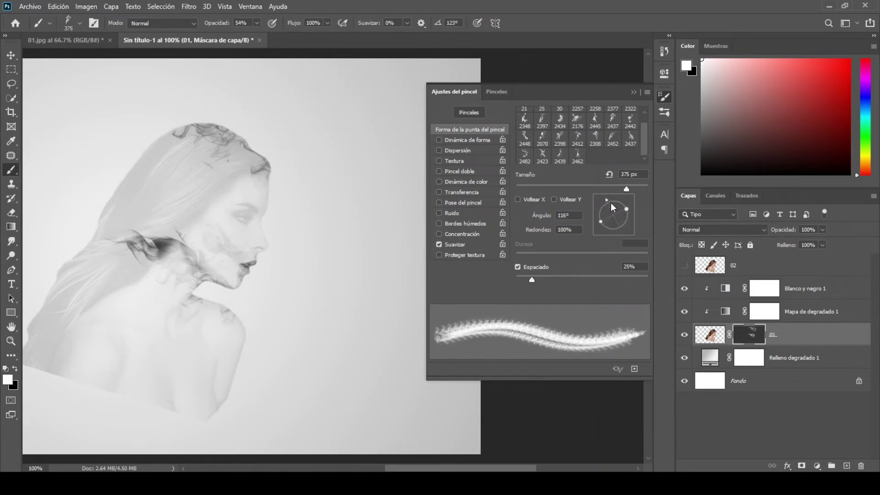
left_click_drag(612, 202, 613, 202)
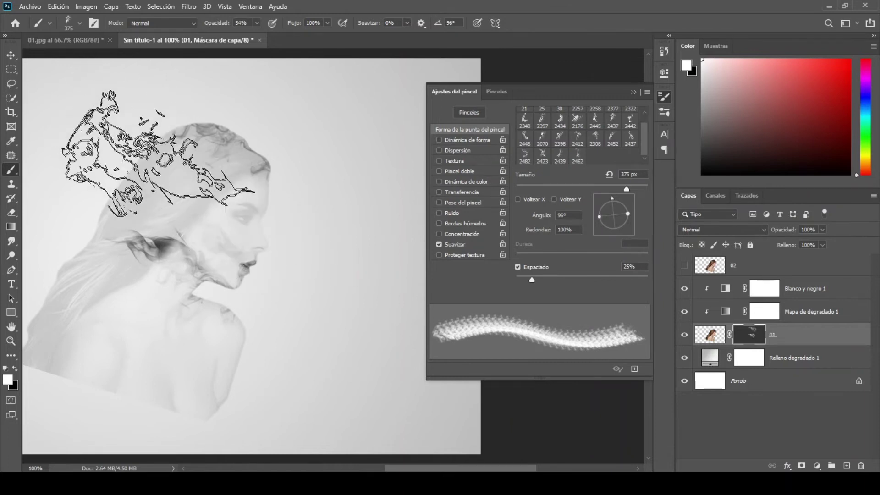
left_click(164, 159)
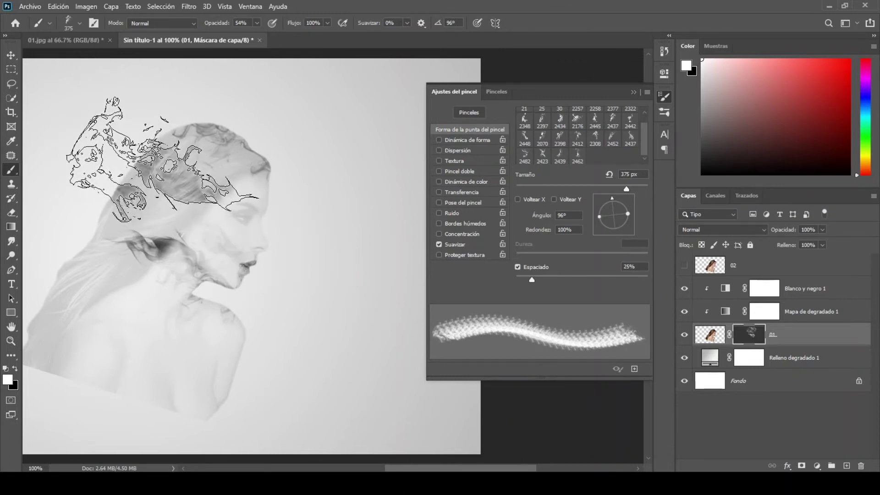
left_click_drag(163, 159, 159, 126)
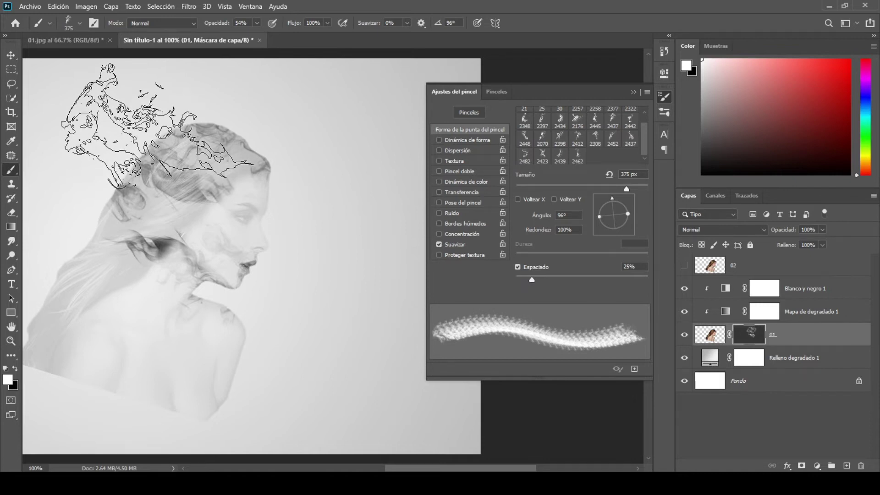
left_click(165, 126)
Stamp smoke over forehead and face with a smaller, re-rotated brush, undoing the last stamps.
left_click_drag(625, 189, 618, 188)
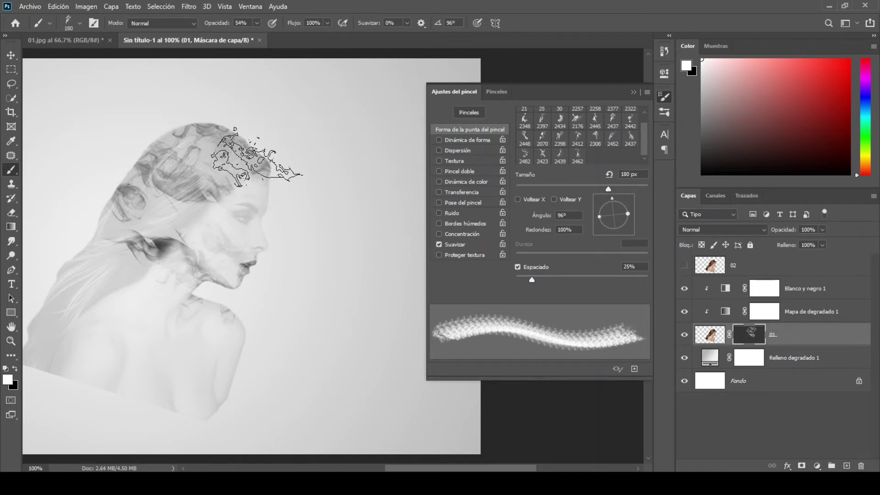
left_click(295, 183)
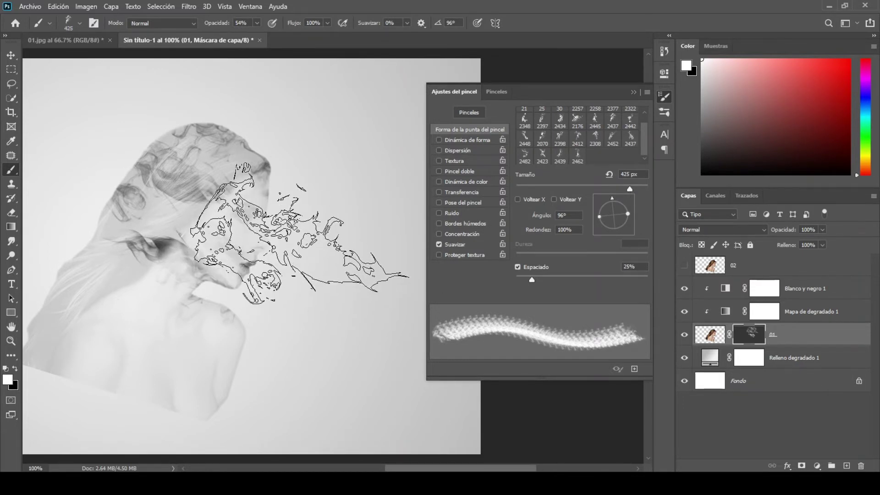
left_click(265, 227)
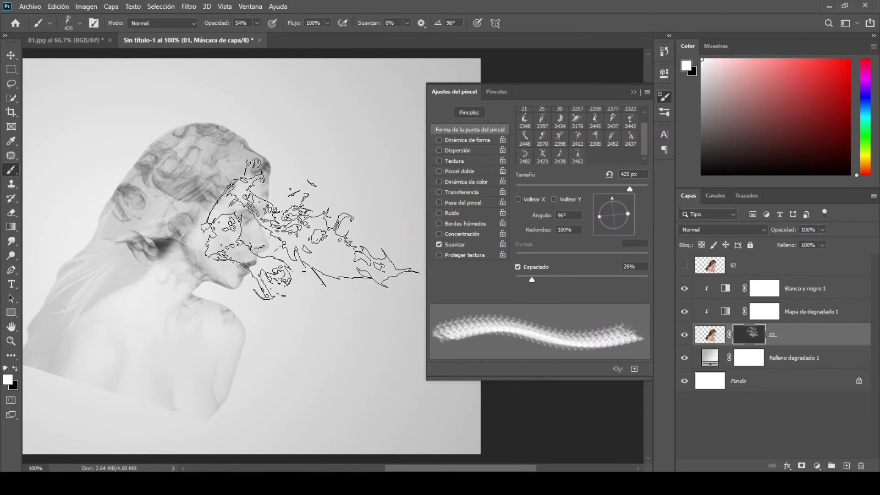
left_click(310, 227)
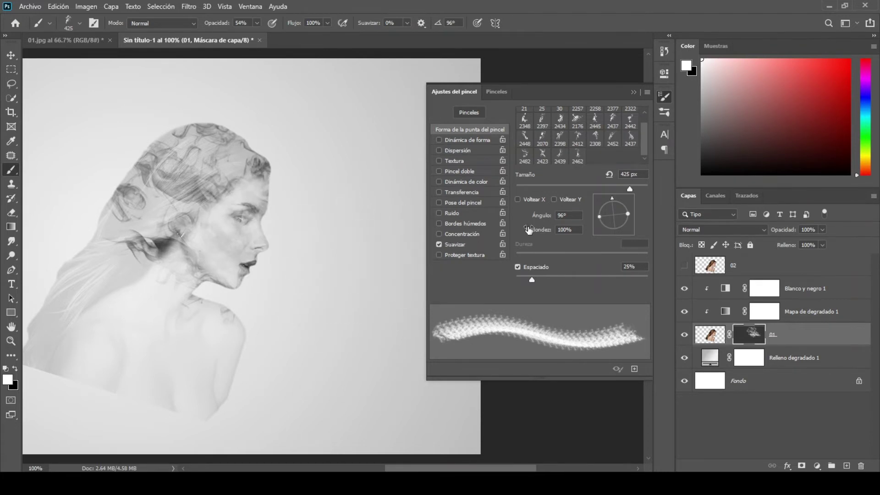
left_click_drag(612, 197, 624, 232)
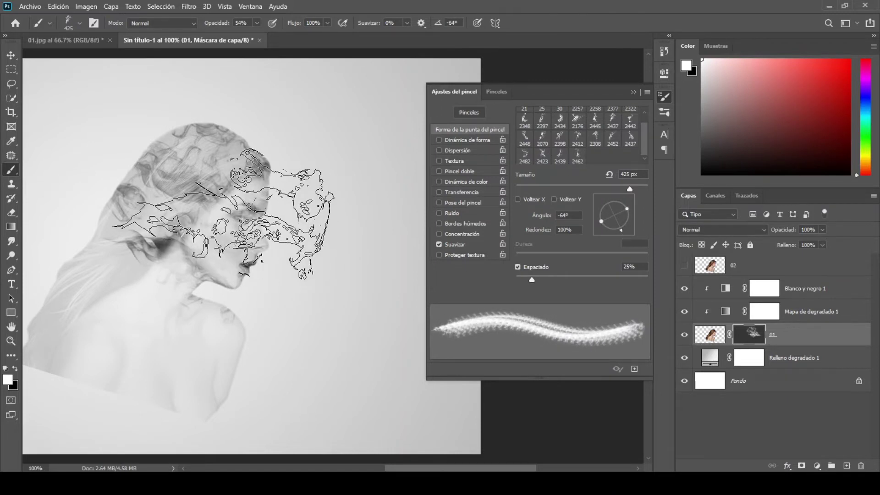
left_click(223, 215)
left_click(223, 214)
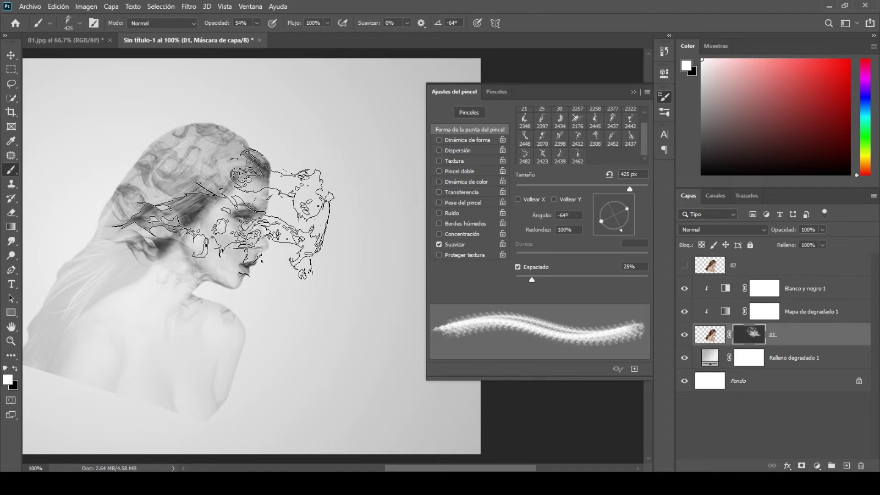
key("ctrl+z")
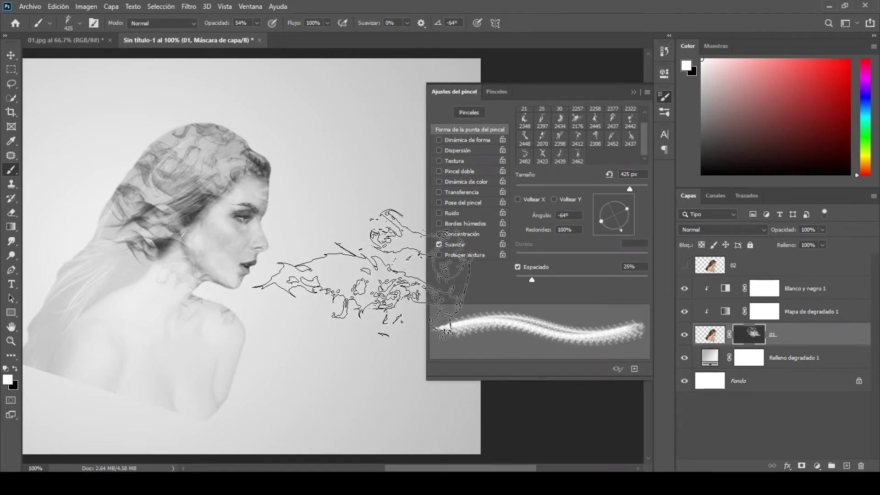
Switch to smoke brush 2452 at 400 px, -39°, and paint smoke around neck and shoulder.
left_click(615, 143)
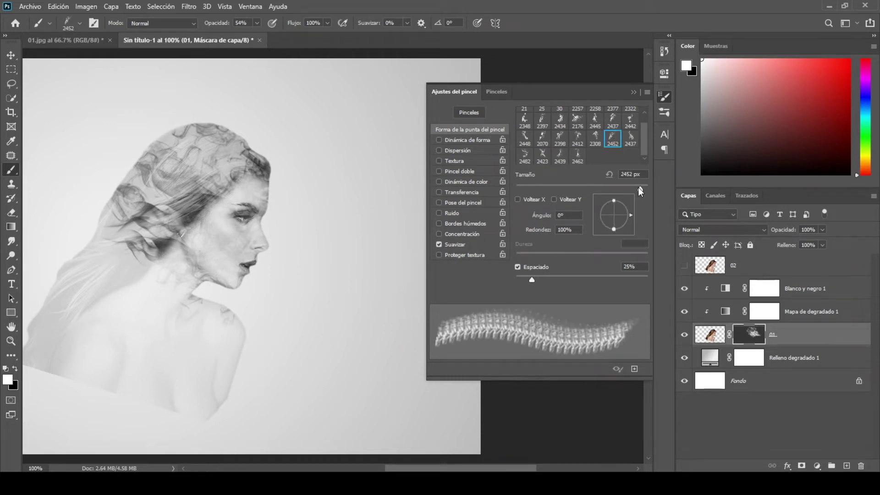
left_click_drag(637, 187, 624, 188)
left_click_drag(630, 214, 624, 231)
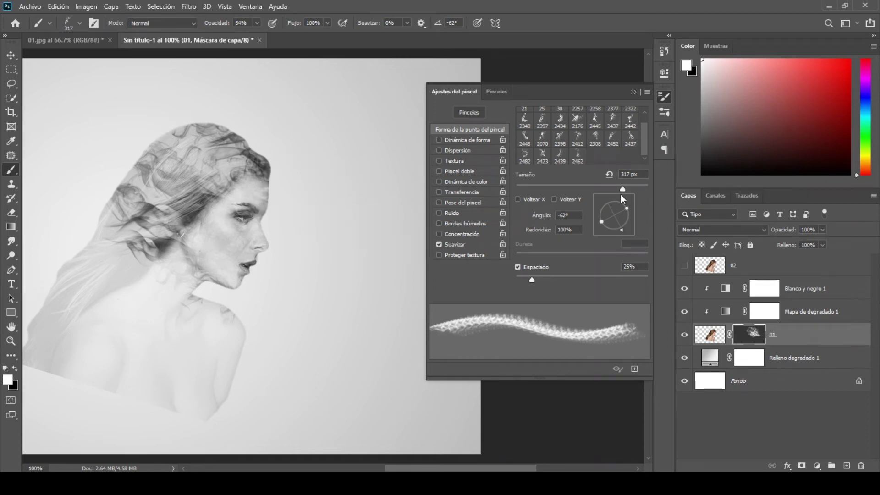
left_click_drag(625, 193, 630, 193)
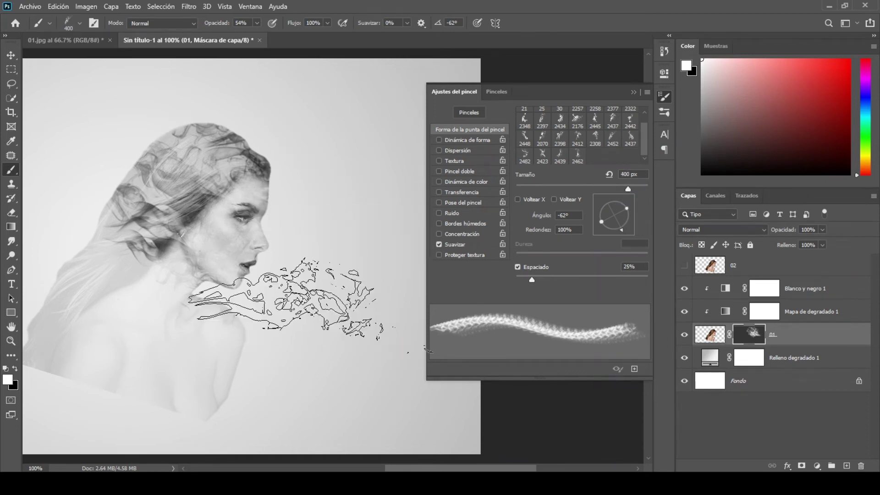
left_click(268, 301)
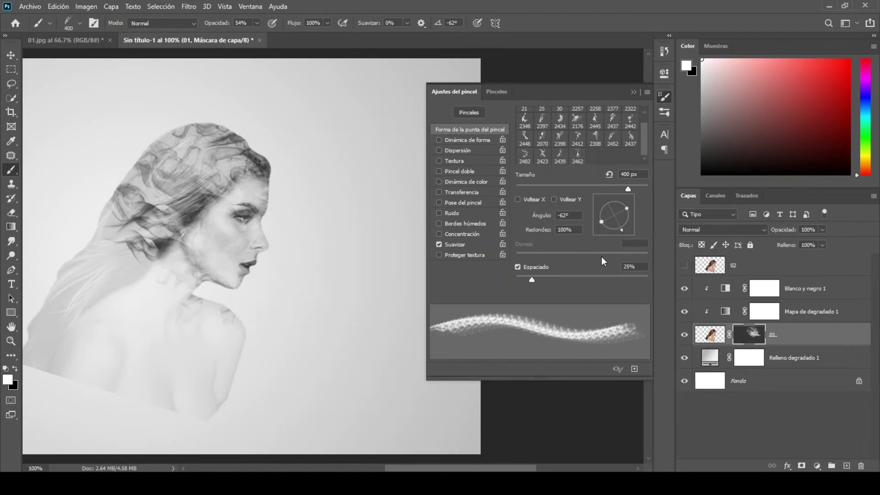
left_click_drag(623, 229, 613, 233)
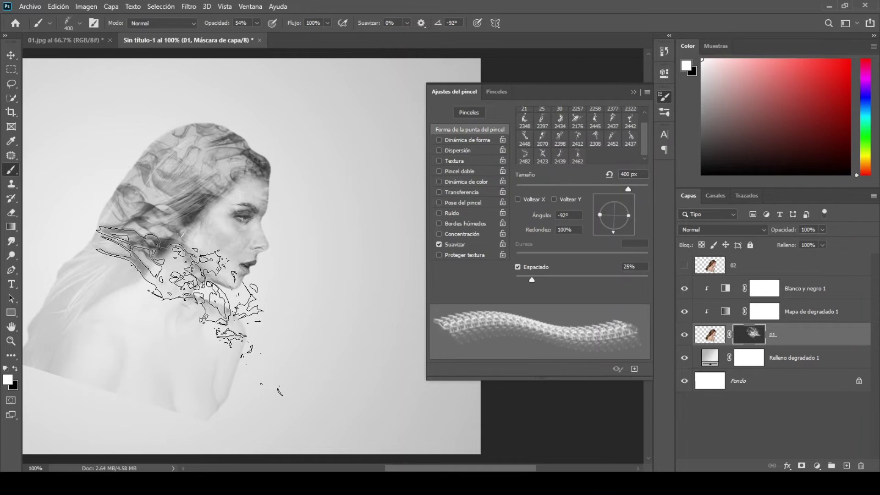
left_click(631, 93)
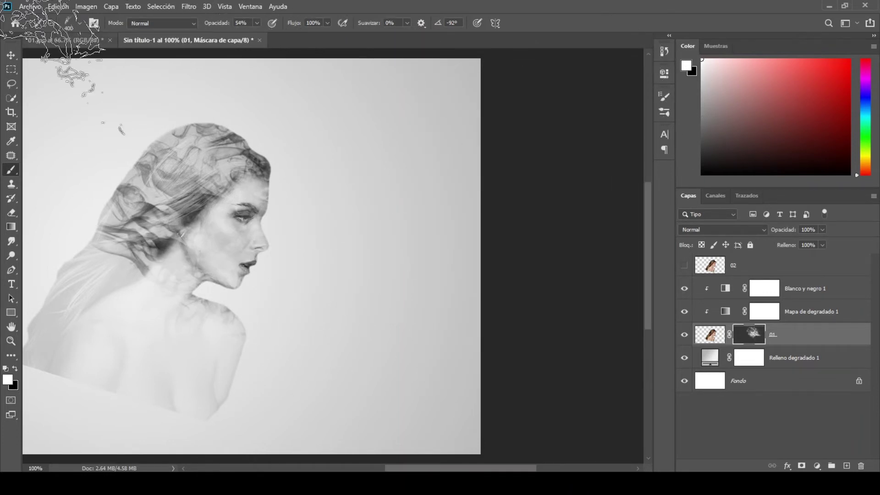
left_click(9, 56)
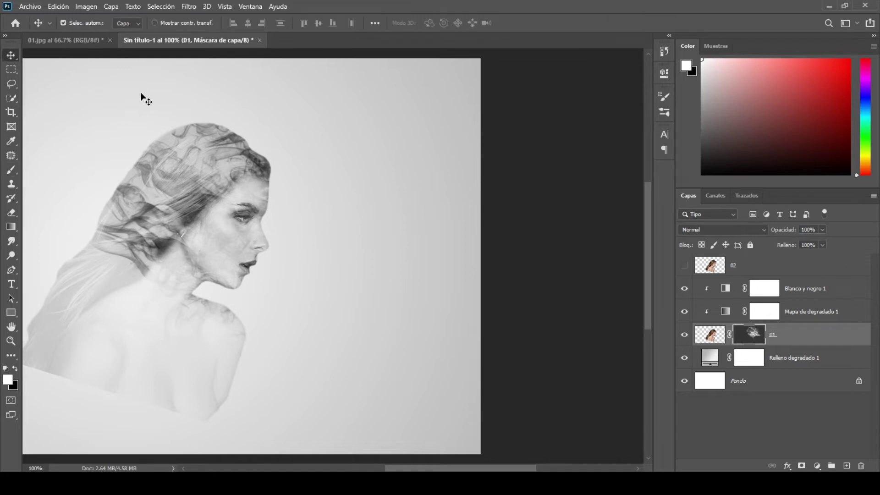
Zoom out and raise layer 01's mask density back to 100%.
key("ctrl+minus")
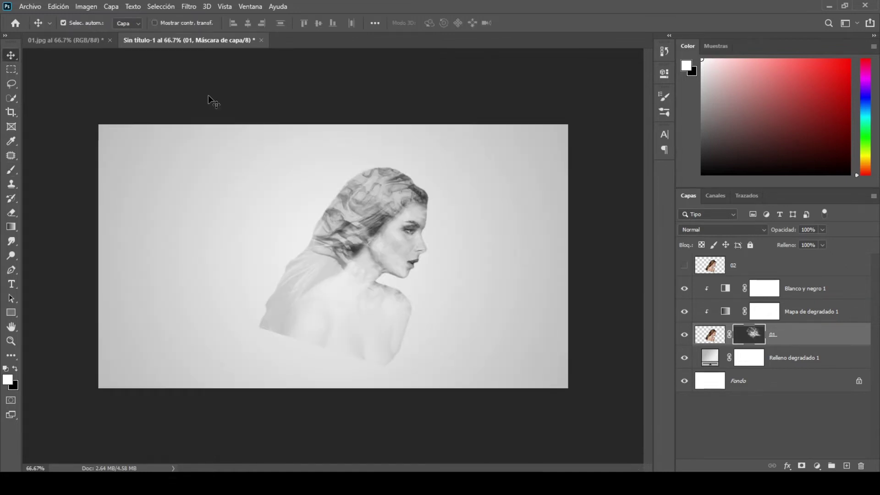
left_click(666, 74)
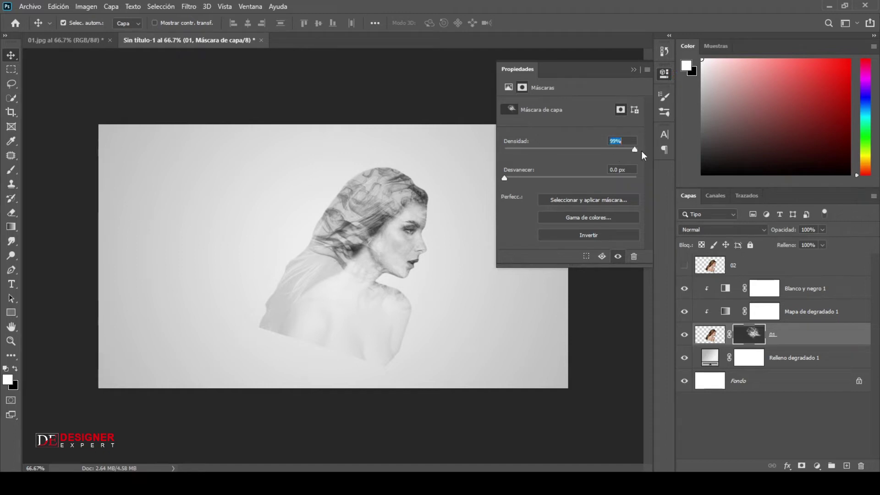
left_click_drag(615, 150, 648, 153)
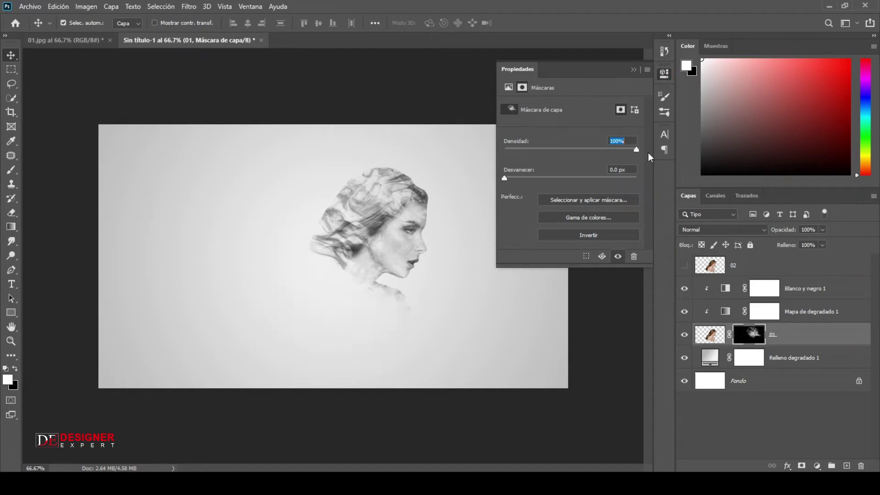
left_click(633, 68)
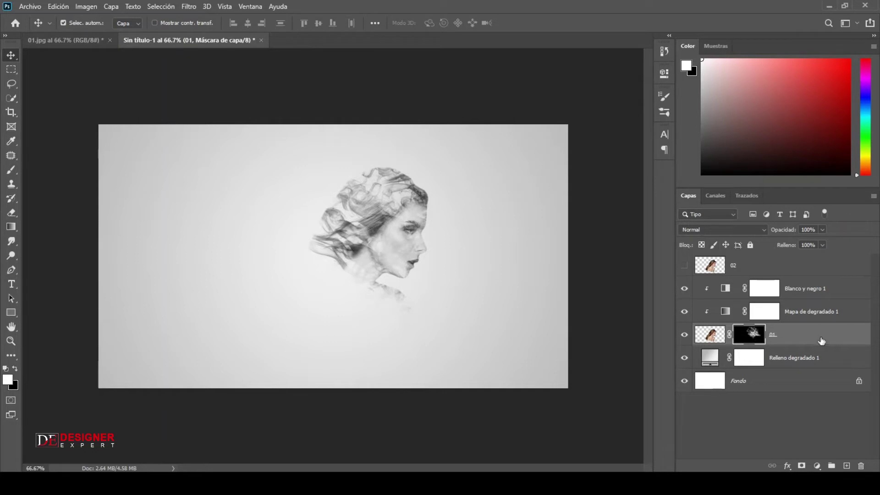
Duplicate Mapa de degradado 1, move the copy to the top, and clip it.
left_click(839, 316)
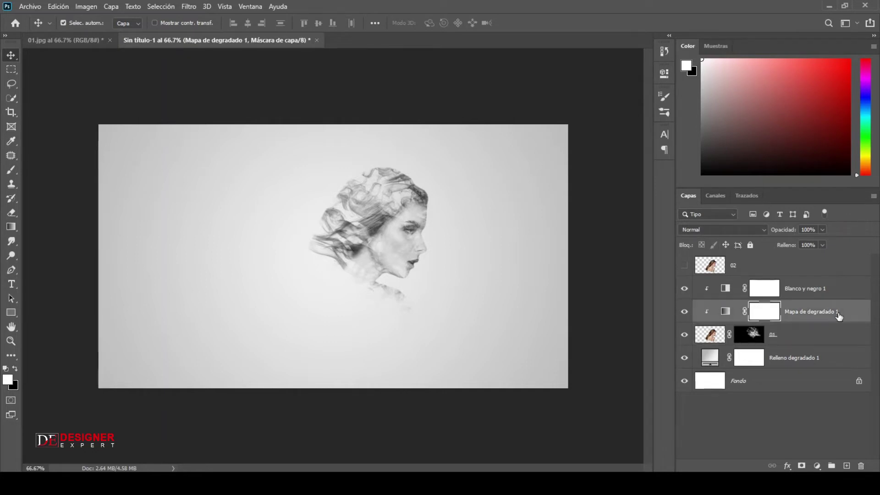
right_click(838, 317)
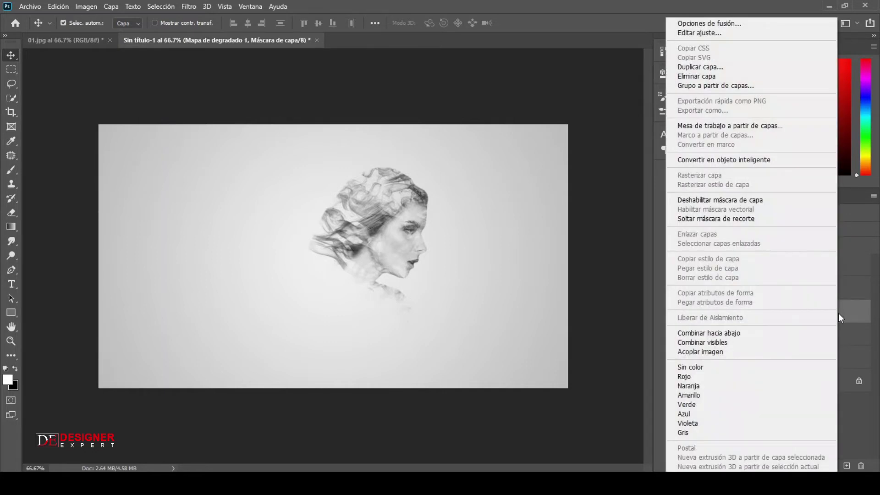
left_click(756, 67)
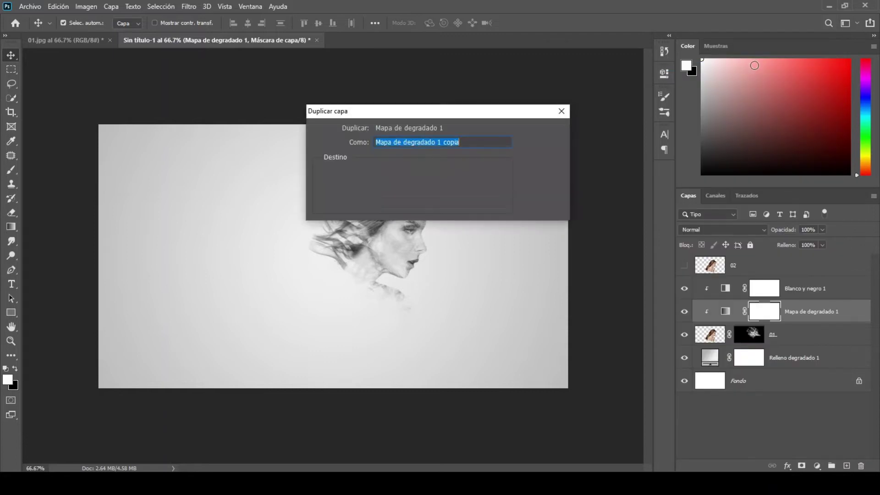
left_click(541, 134)
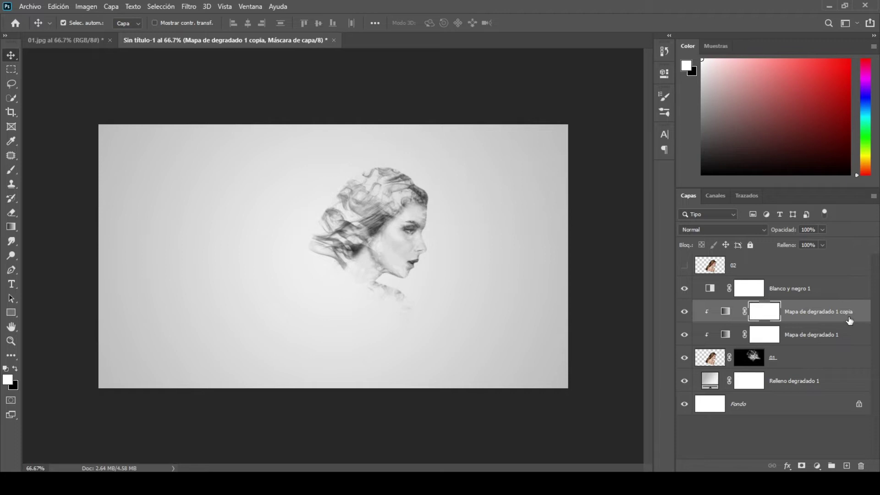
left_click_drag(842, 319, 837, 265)
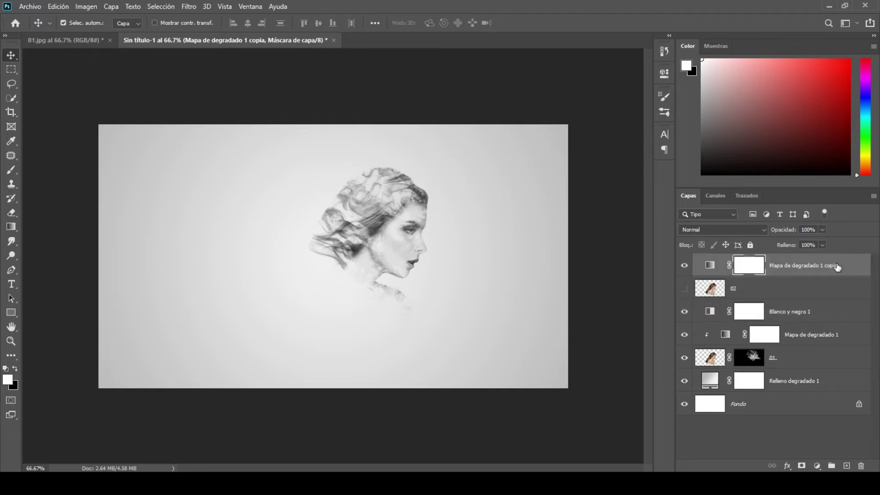
right_click(837, 269)
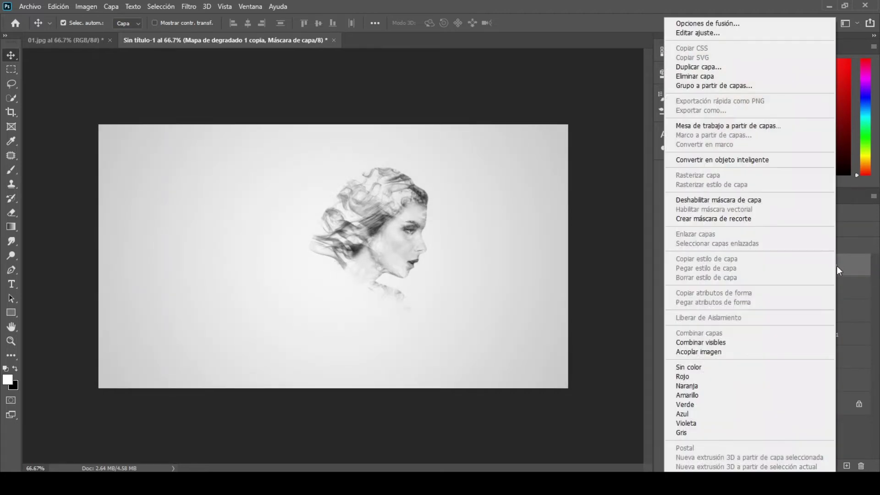
left_click(795, 220)
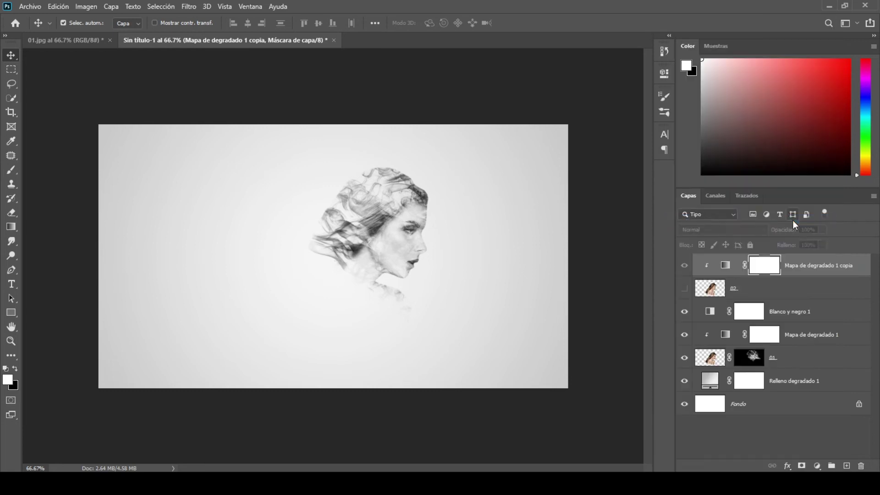
Duplicate Blanco y negro 1, move the copy to the top, and clip it.
left_click(818, 316)
right_click(818, 316)
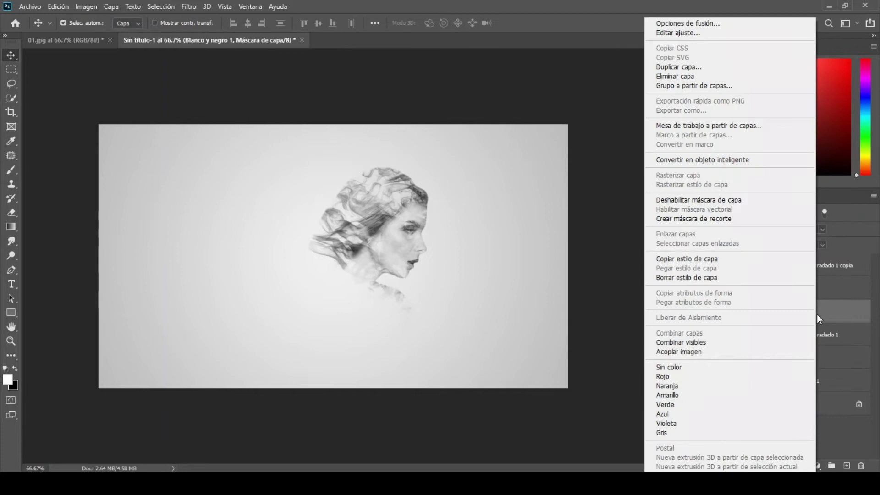
left_click(753, 67)
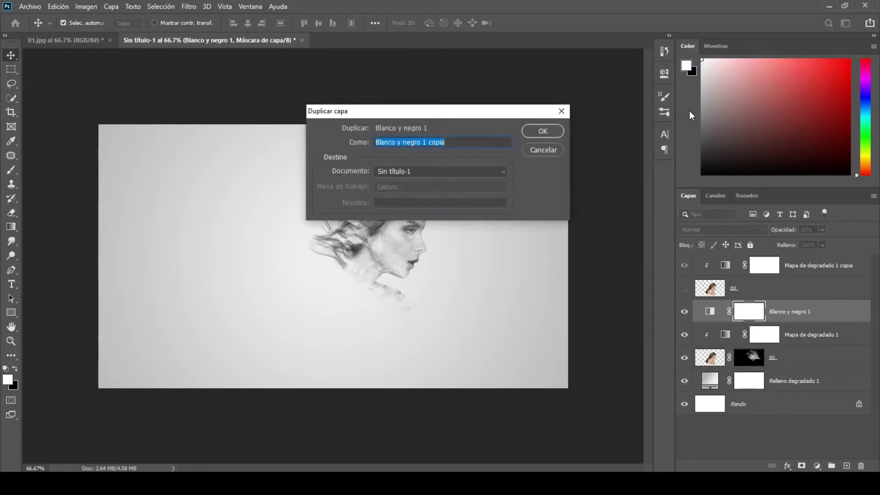
left_click(546, 132)
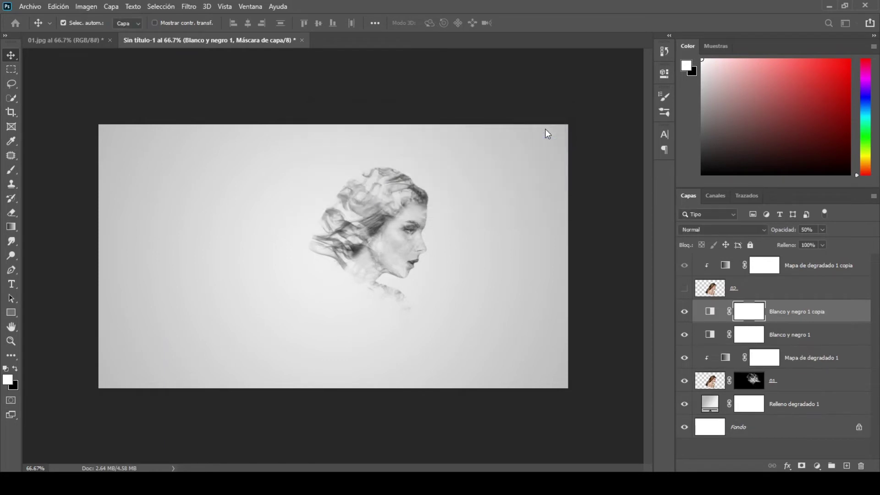
left_click_drag(840, 318, 830, 265)
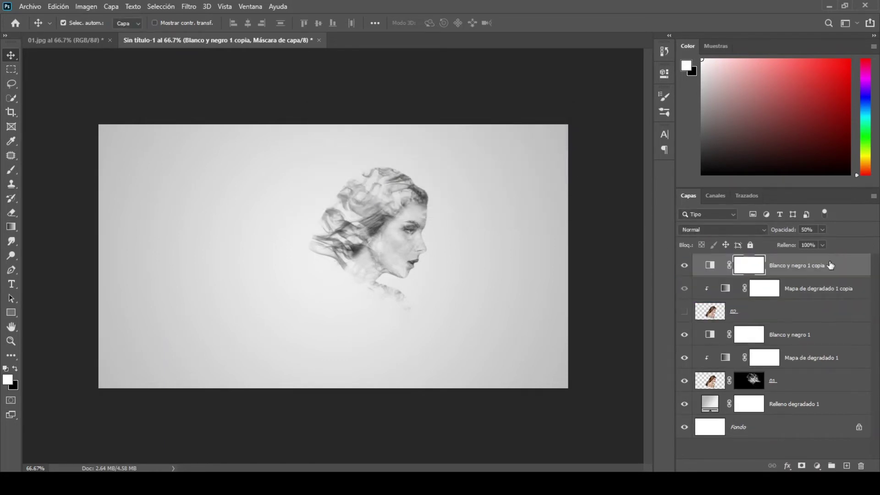
right_click(830, 273)
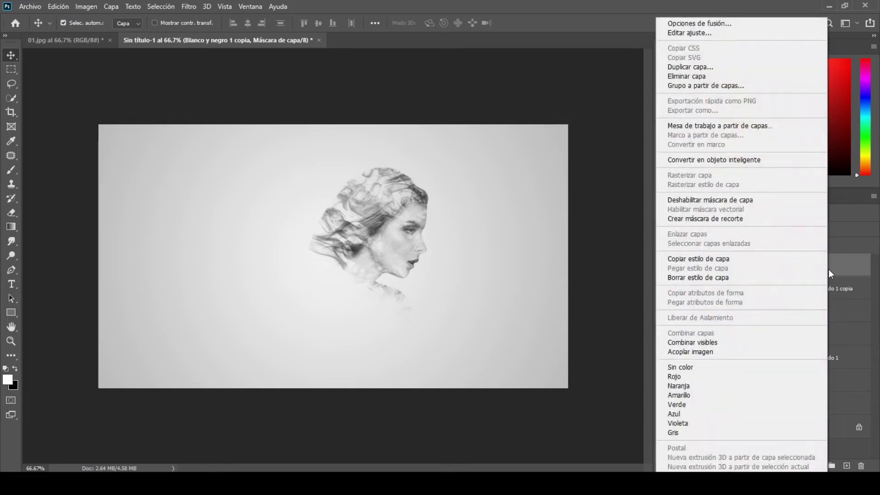
left_click(776, 218)
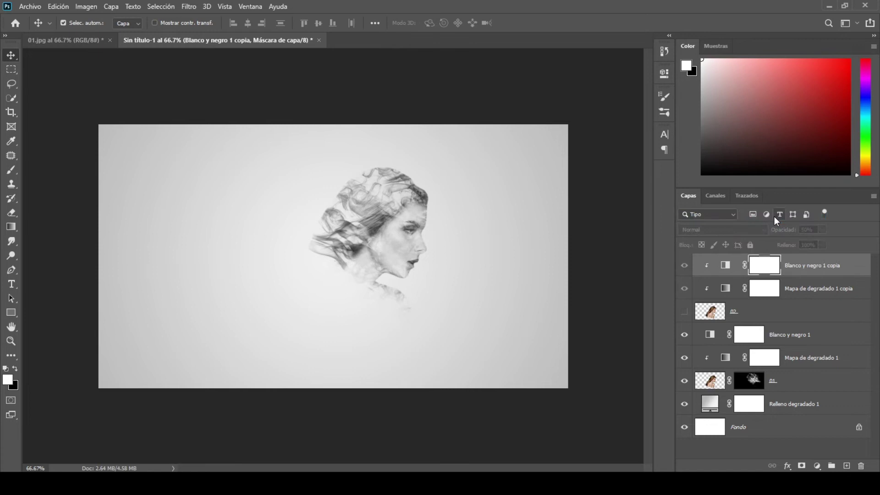
Clip the original Blanco y negro 1 to the layer below and make layer 02 visible.
left_click(820, 337)
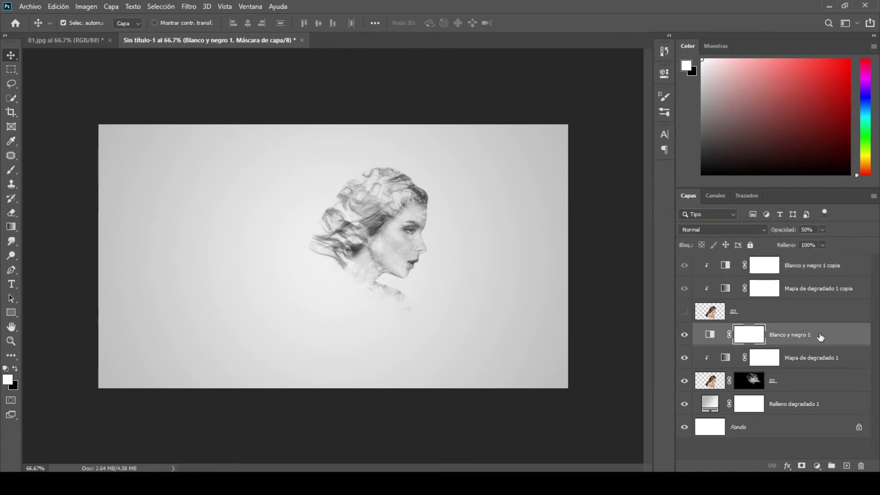
right_click(820, 336)
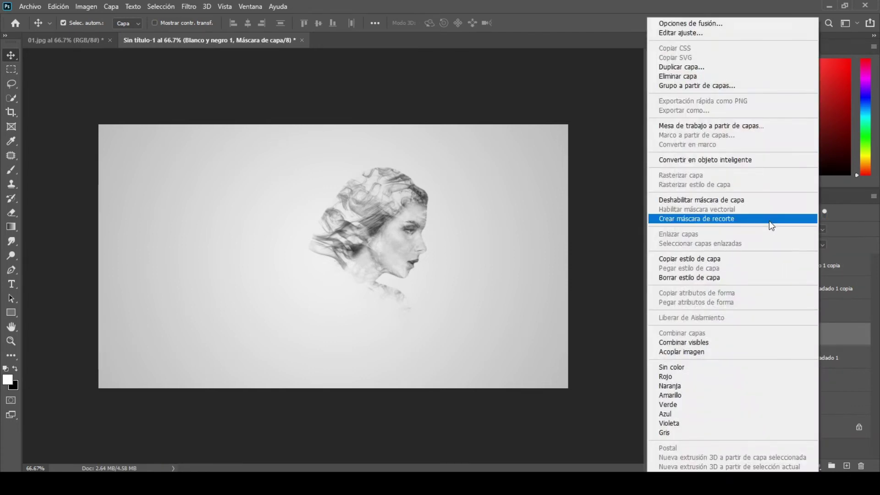
left_click(769, 221)
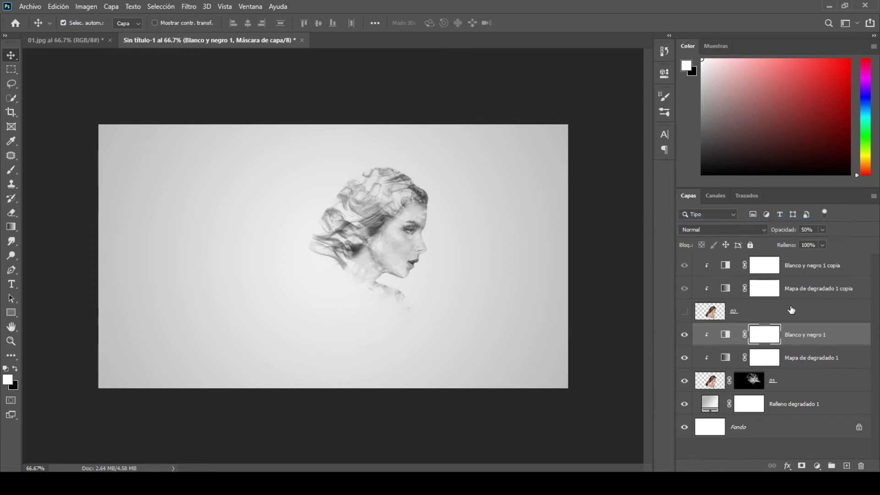
left_click(797, 269)
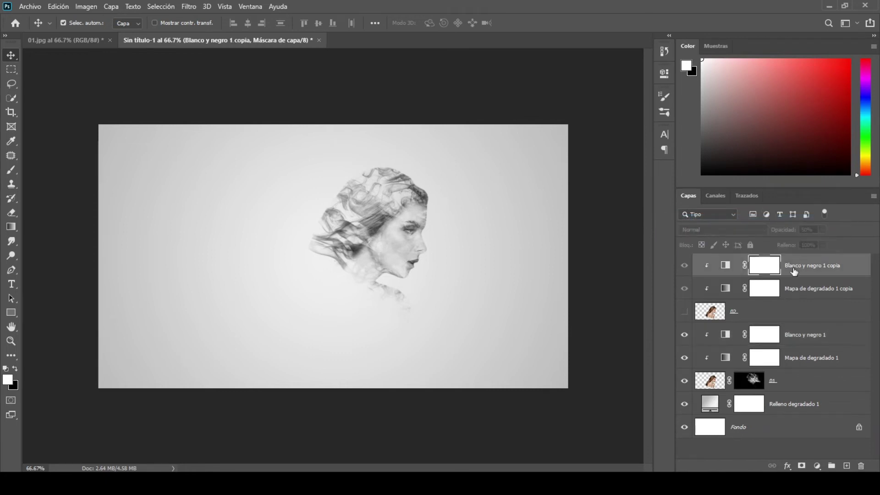
left_click(685, 312)
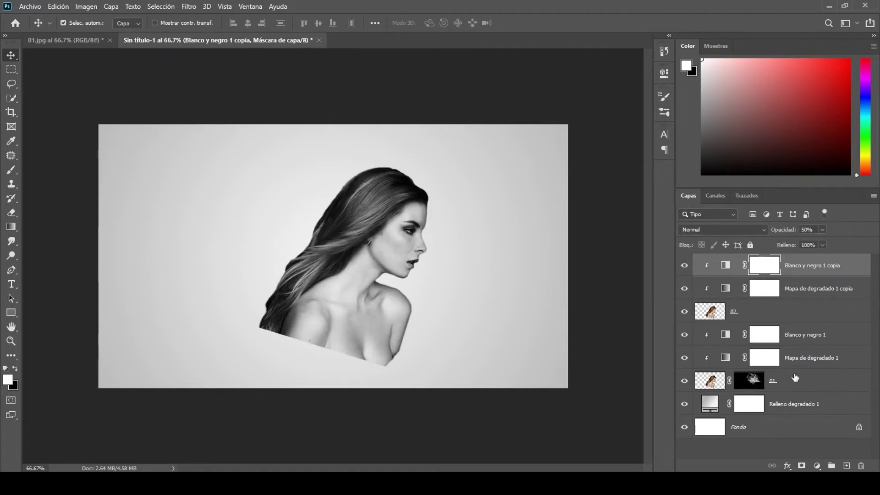
Add a Levels adjustment with input levels 86/1.00/242 and output levels 0–176.
left_click(817, 466)
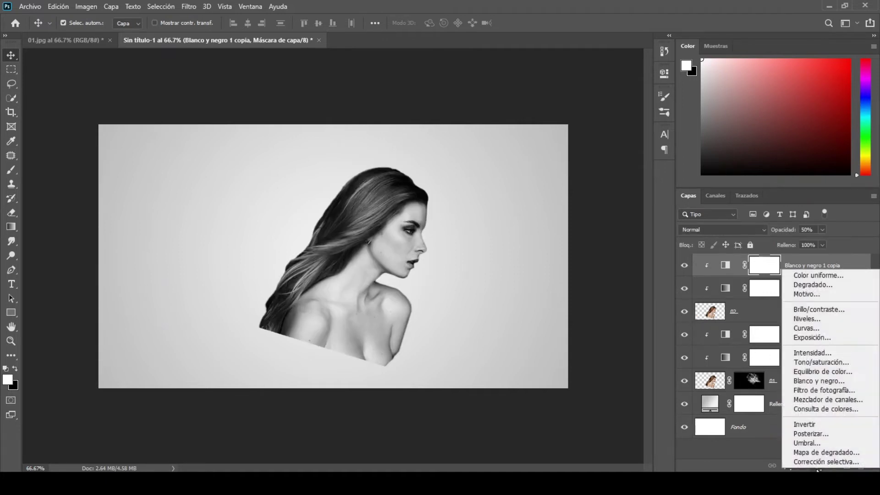
left_click(817, 319)
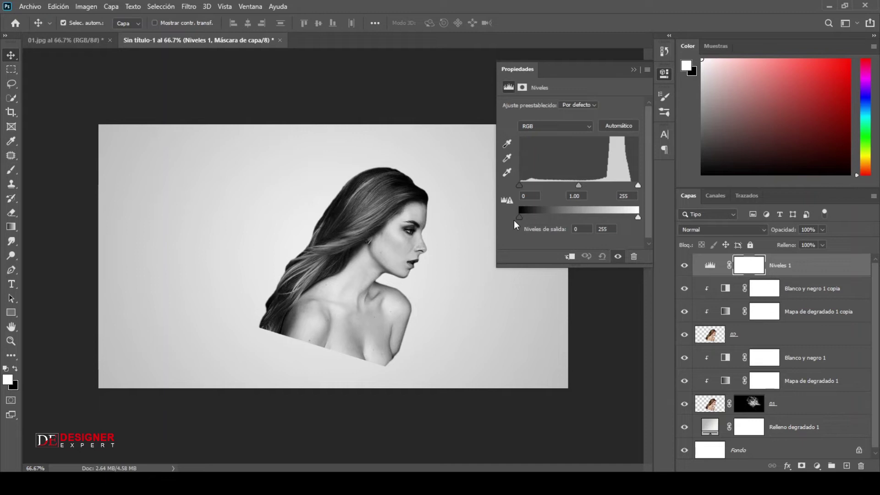
mouse_move(519, 217)
left_mouse_down()
mouse_move(530, 218)
mouse_move(519, 218)
left_mouse_up()
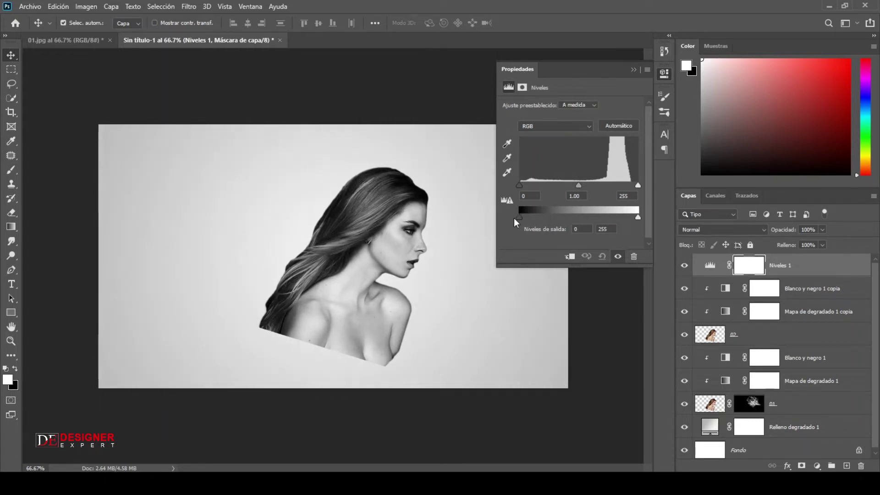
left_click_drag(637, 218, 604, 217)
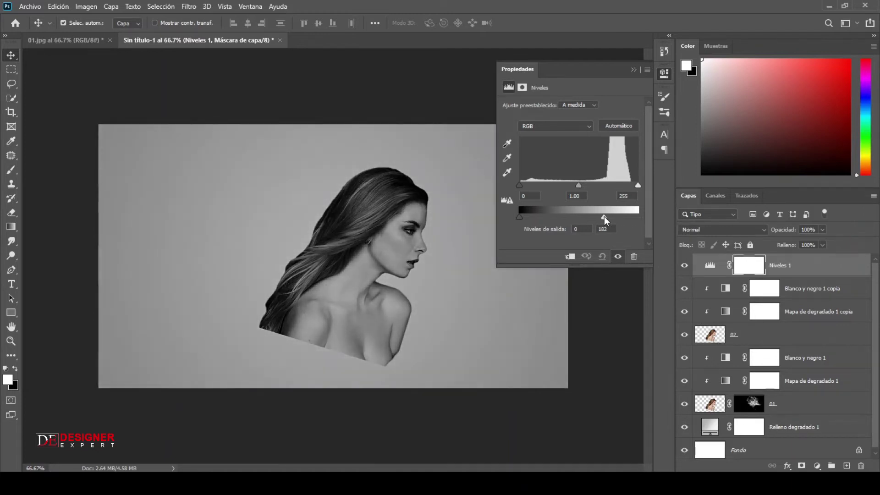
left_click_drag(519, 185, 560, 193)
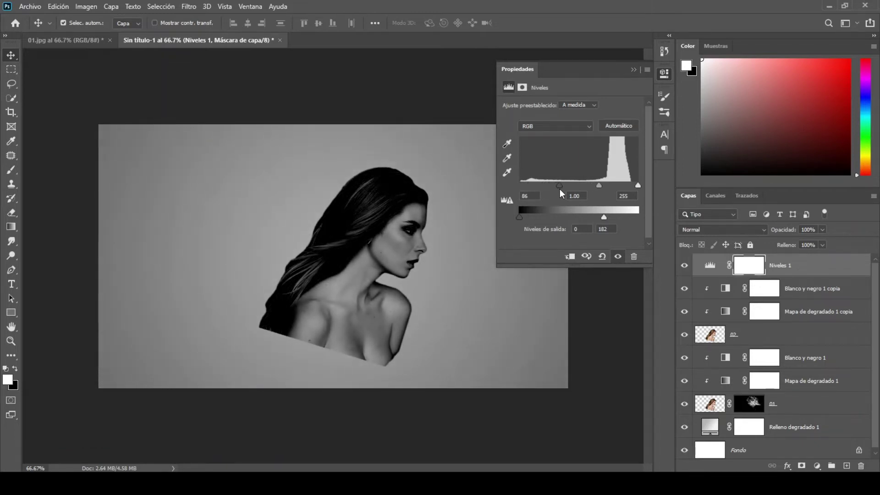
left_click_drag(604, 219, 601, 219)
left_click_drag(637, 185, 632, 185)
Clip Niveles 1 to the layers beneath it and select layer 02.
left_click(633, 69)
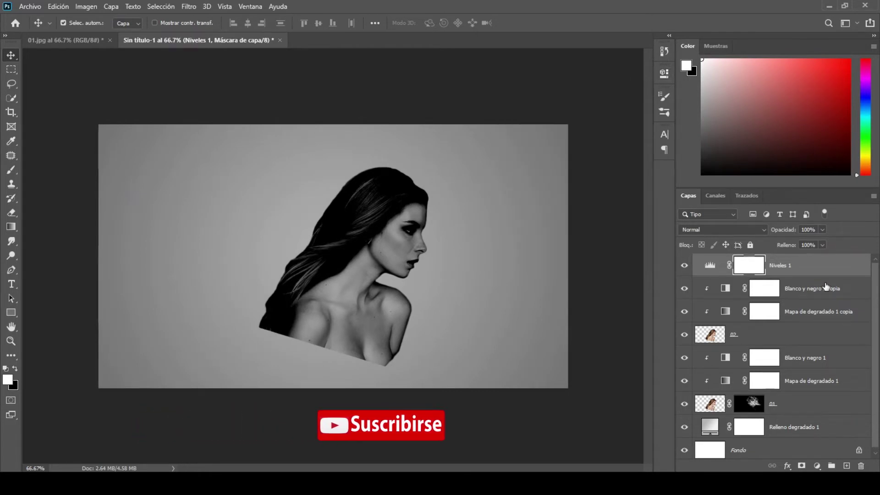
right_click(827, 268)
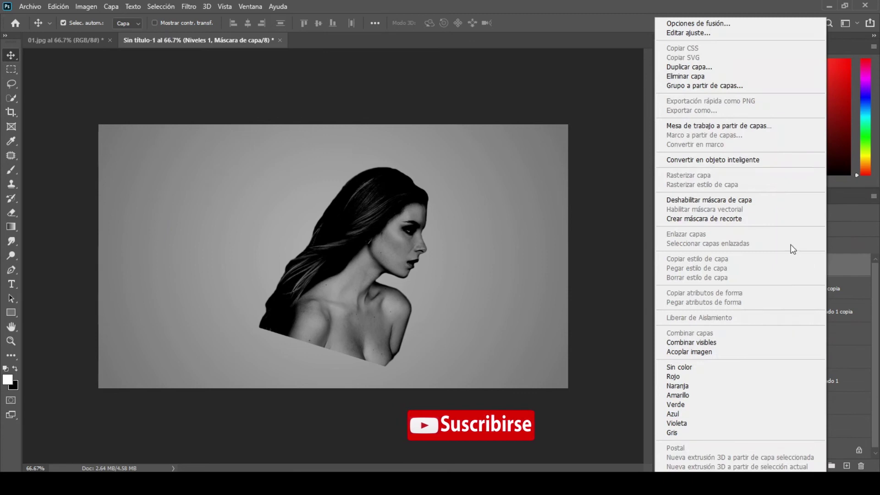
left_click(782, 221)
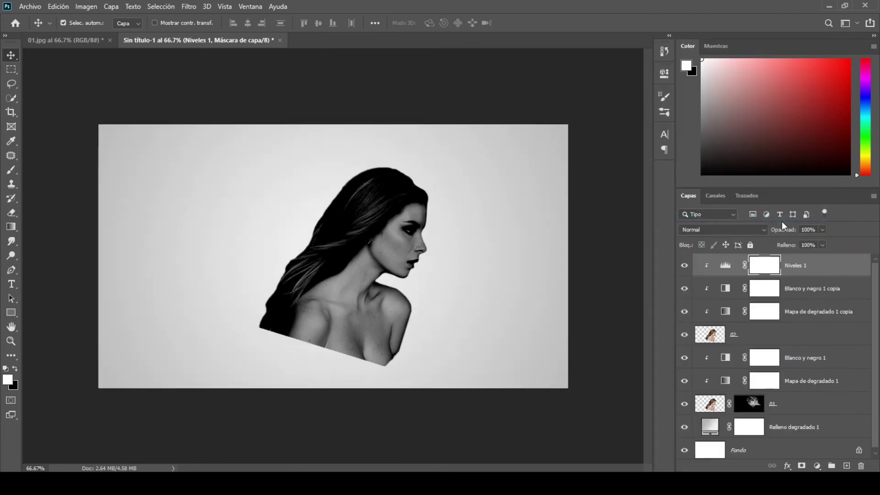
left_click(786, 335)
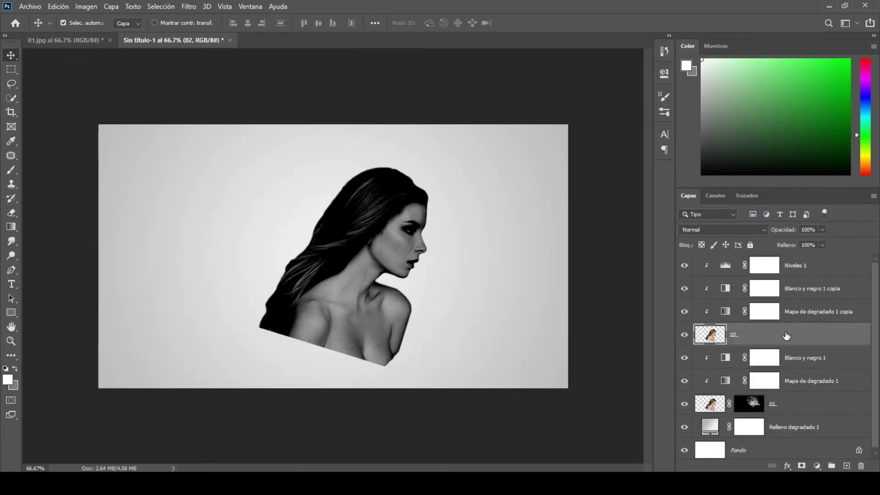
Liquify layer 02 with a 92-size Forward Warp brush, sweeping the hair toward the upper left.
left_click(192, 7)
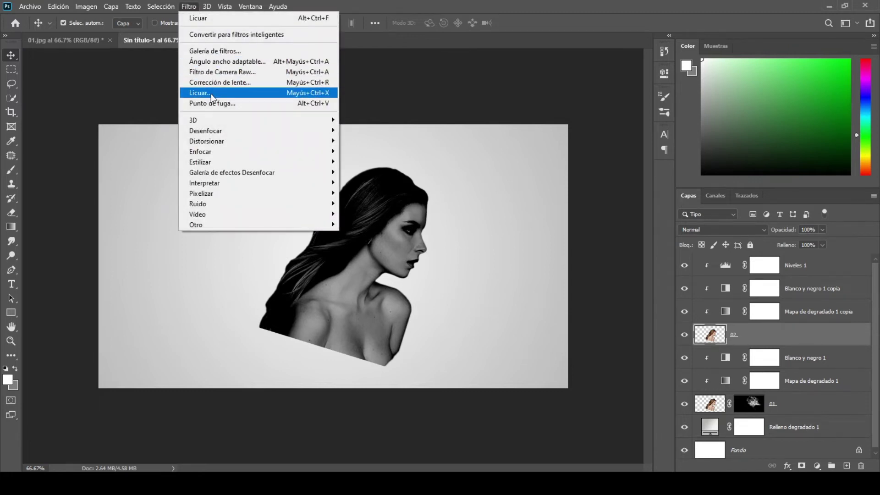
key("Escape")
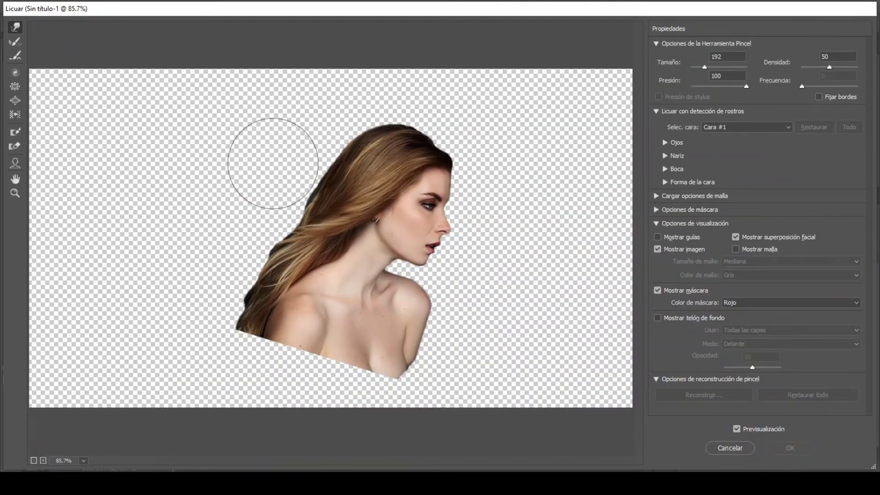
left_click_drag(272, 164, 240, 165)
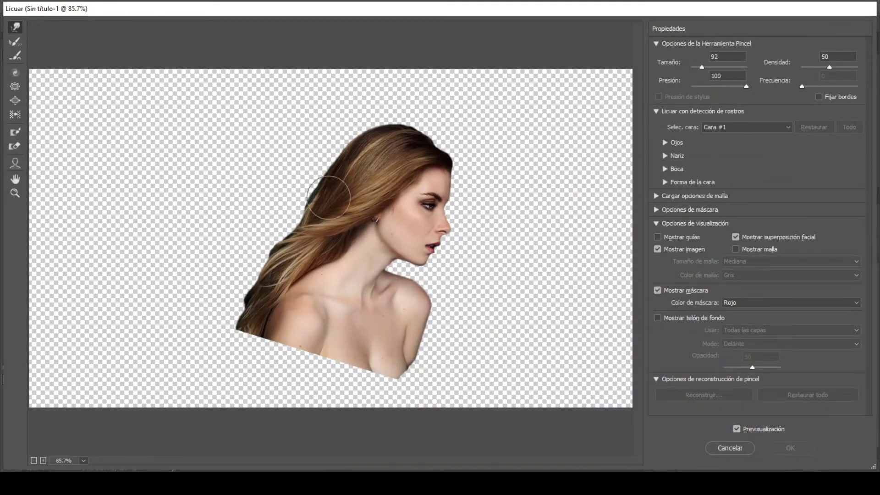
mouse_move(394, 147)
left_mouse_down()
mouse_move(343, 138)
mouse_move(255, 273)
mouse_move(390, 149)
mouse_move(196, 317)
mouse_move(294, 69)
mouse_move(138, 226)
mouse_move(88, 236)
mouse_move(139, 119)
mouse_move(318, 114)
mouse_move(115, 131)
mouse_move(362, 125)
mouse_move(305, 97)
mouse_move(59, 275)
mouse_move(274, 382)
left_mouse_up()
key("bracketright")
key("bracketright")
key("bracketright")
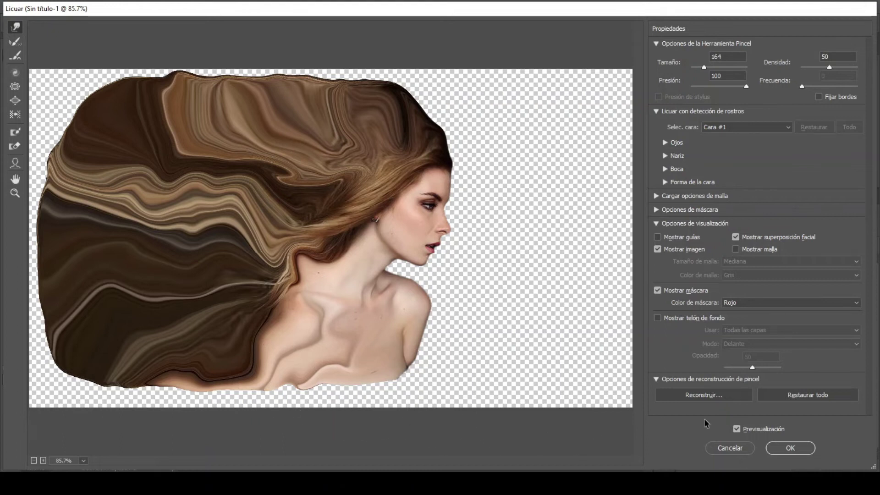
left_click(804, 450)
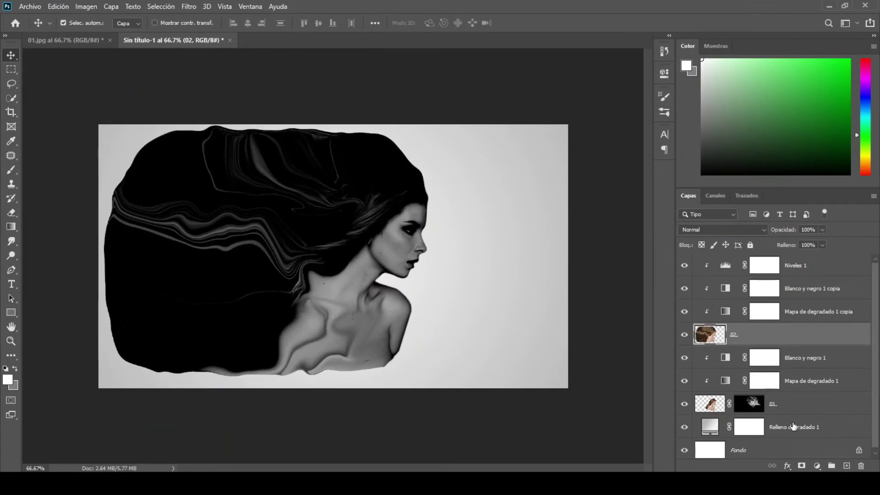
Give layer 02 a black hide-all mask at 85% density and hide layer 01.
left_click(801, 467, "alt")
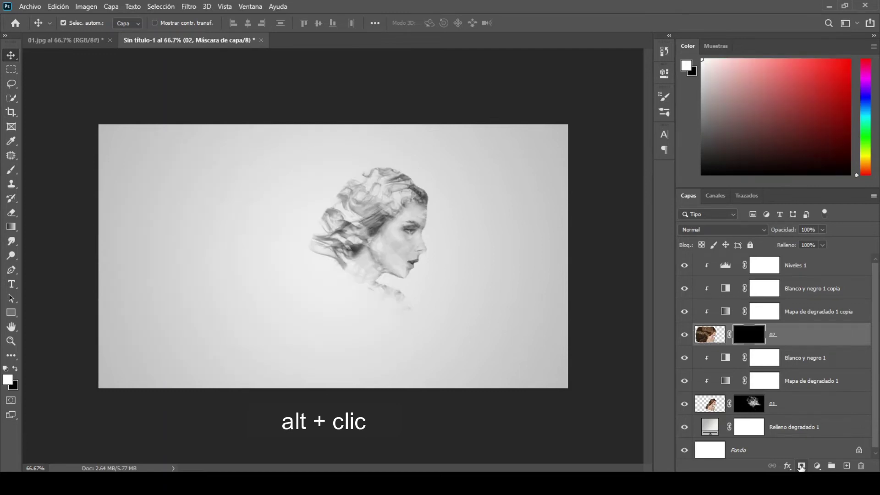
left_click(685, 404)
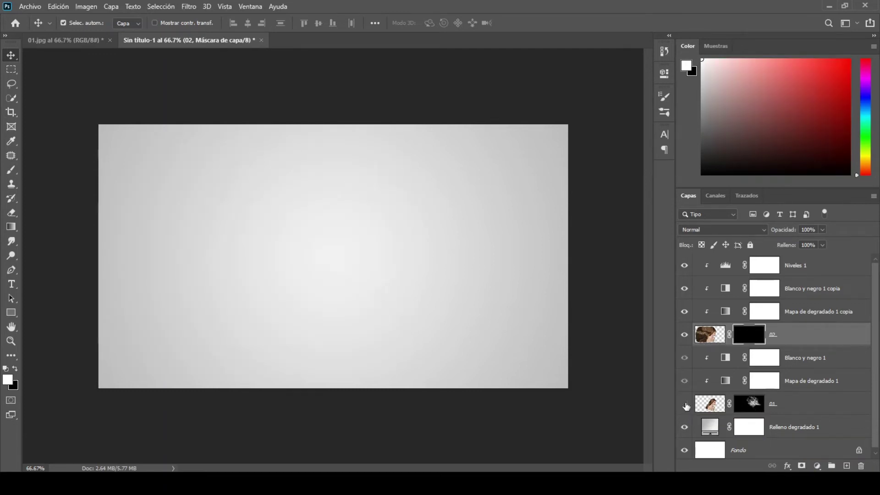
left_click(665, 78)
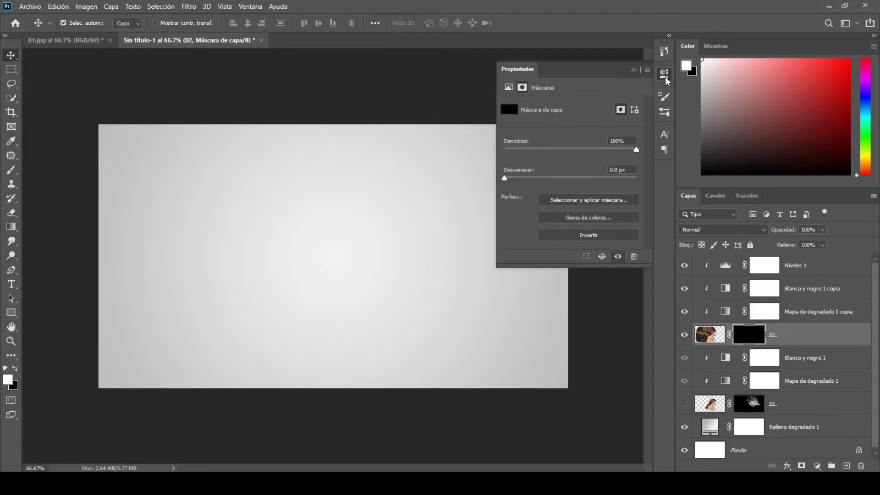
left_click_drag(626, 150, 615, 150)
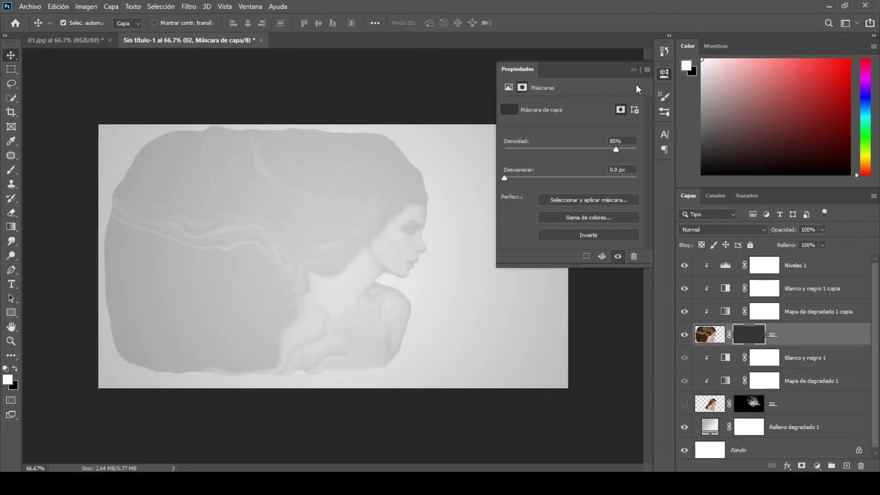
left_click(632, 68)
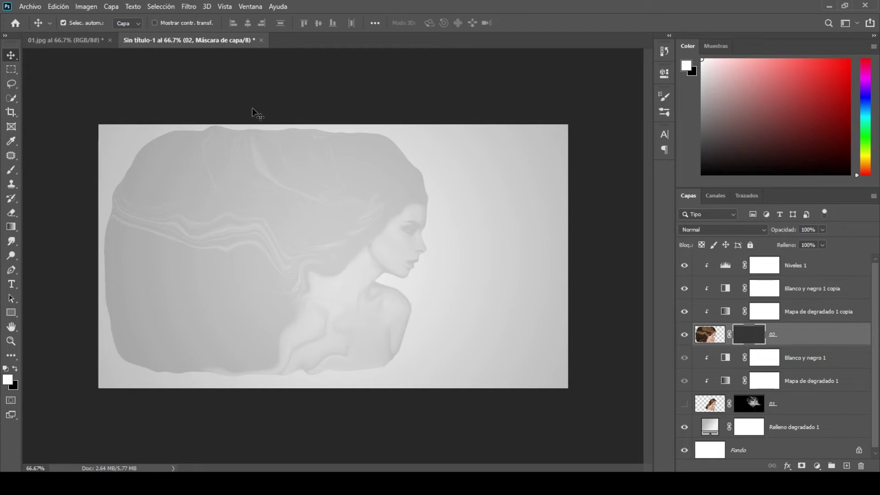
Set the Brush to 100% opacity with the 2452 smoke tip at 500 px, angled -91°.
left_click(12, 167)
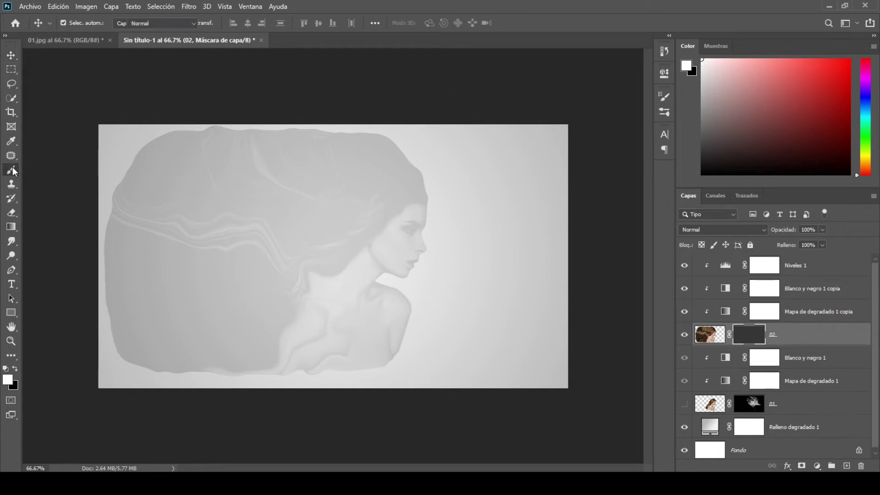
left_click_drag(205, 26, 240, 25)
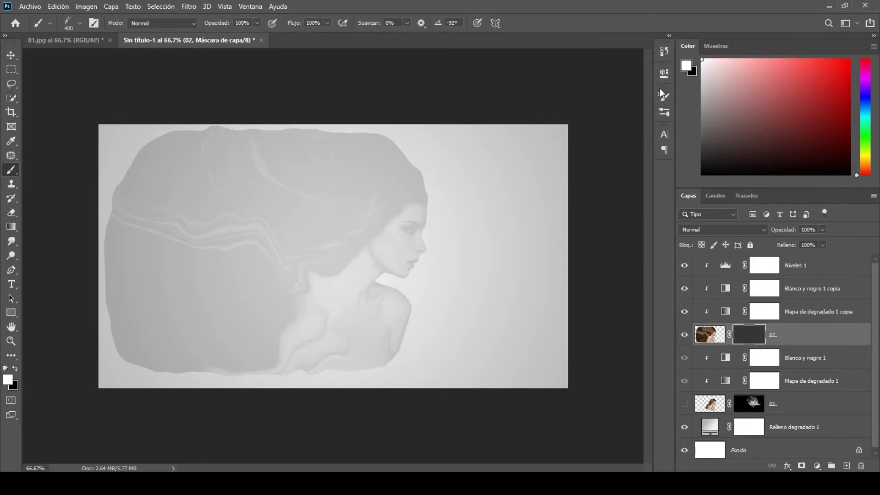
left_click(664, 99)
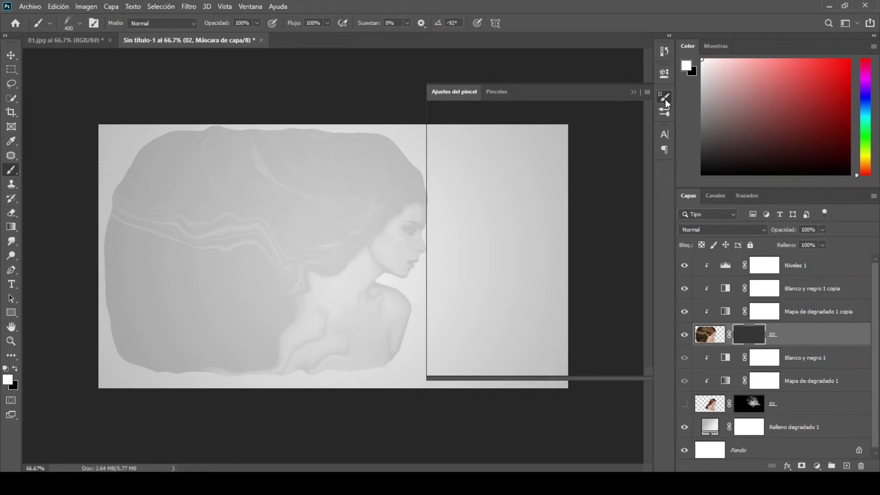
key("ctrl+minus")
key("ctrl+plus")
key("ctrl+plus")
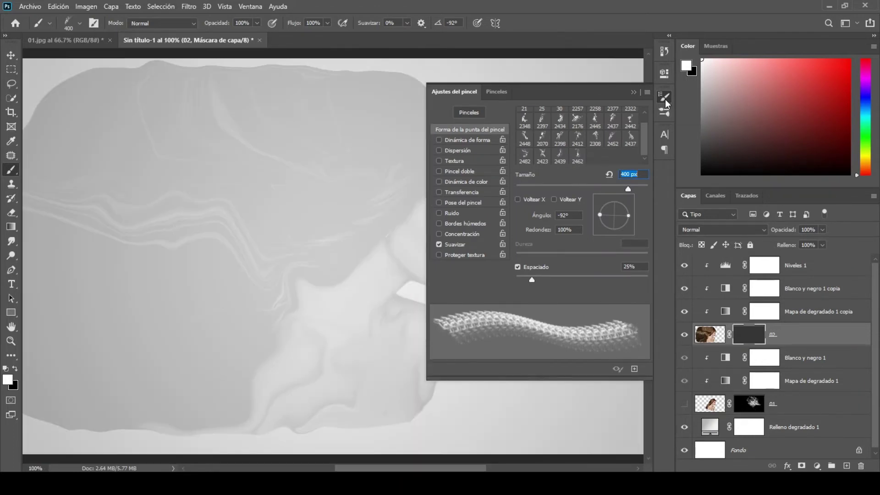
left_click_drag(429, 468, 472, 468)
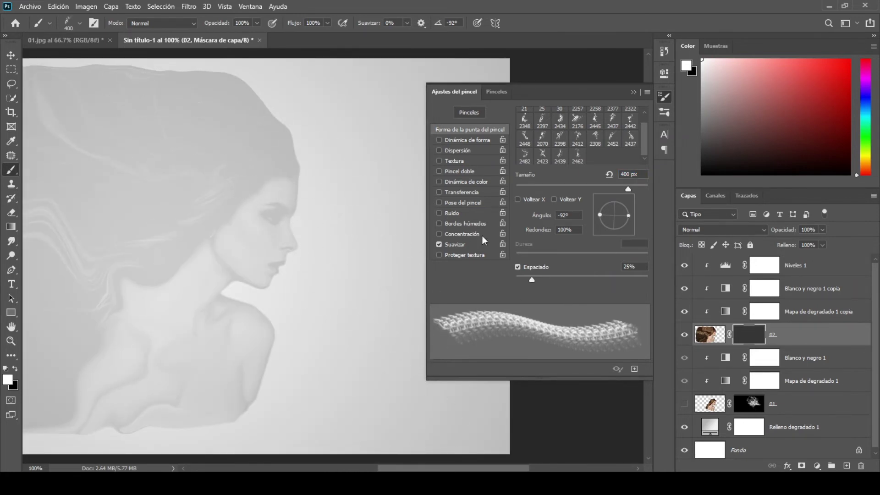
left_click(612, 138)
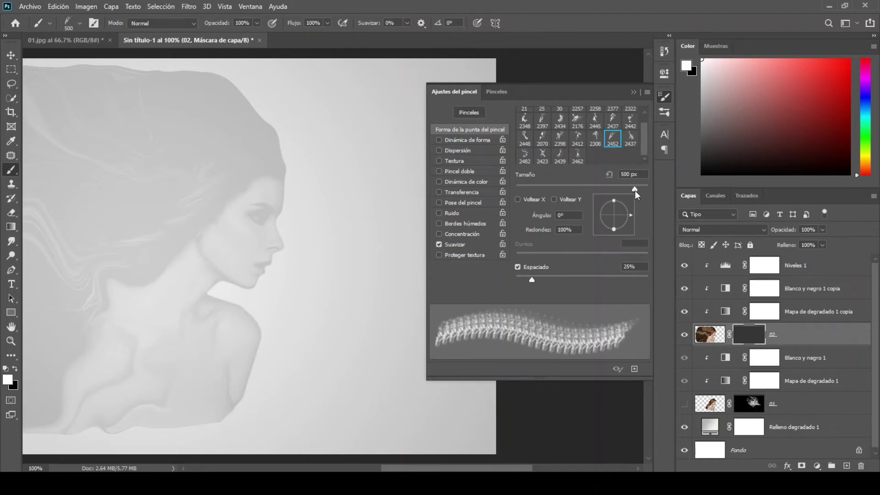
mouse_move(631, 215)
left_mouse_down()
mouse_move(630, 234)
mouse_move(601, 239)
mouse_move(616, 238)
left_mouse_up()
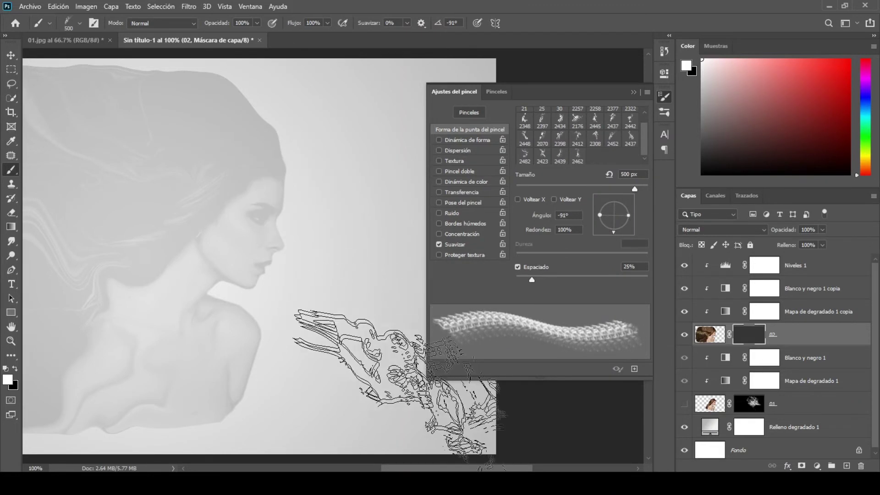
Stamp smoke wisps over the hair and neck, re-angling the tip between stamps to end at -61°.
left_click_drag(449, 468, 435, 468)
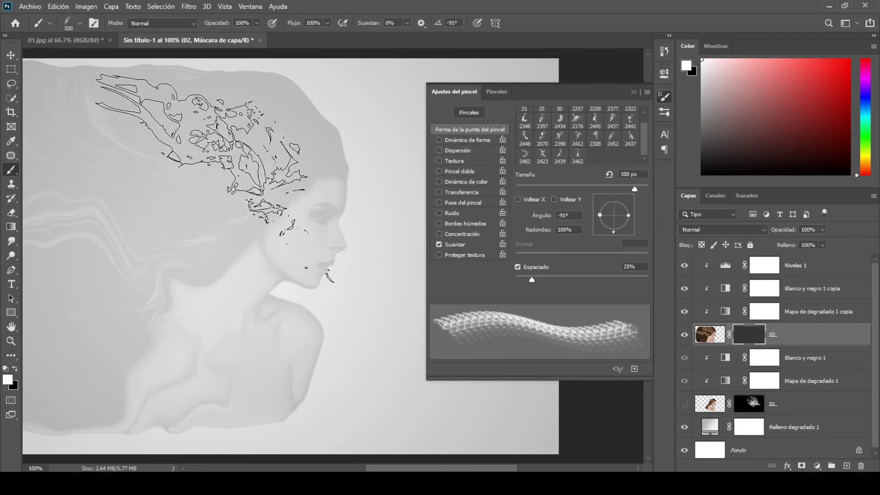
left_click(219, 179)
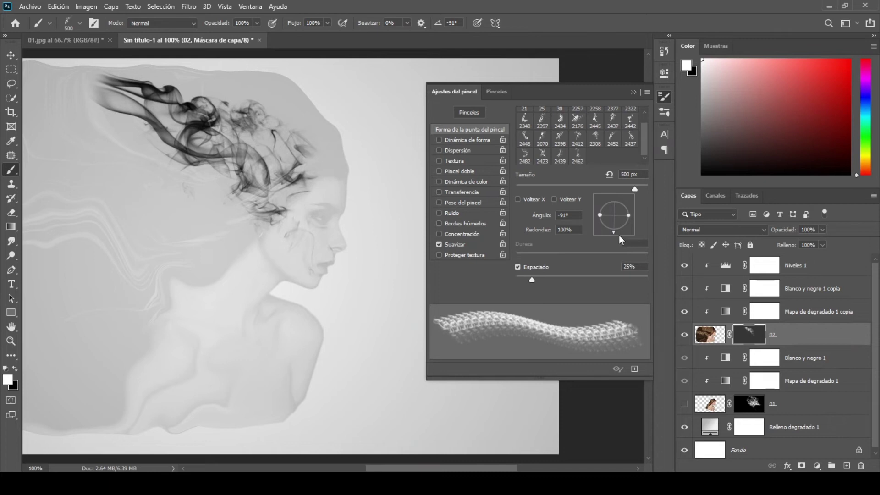
left_click_drag(615, 235, 622, 234)
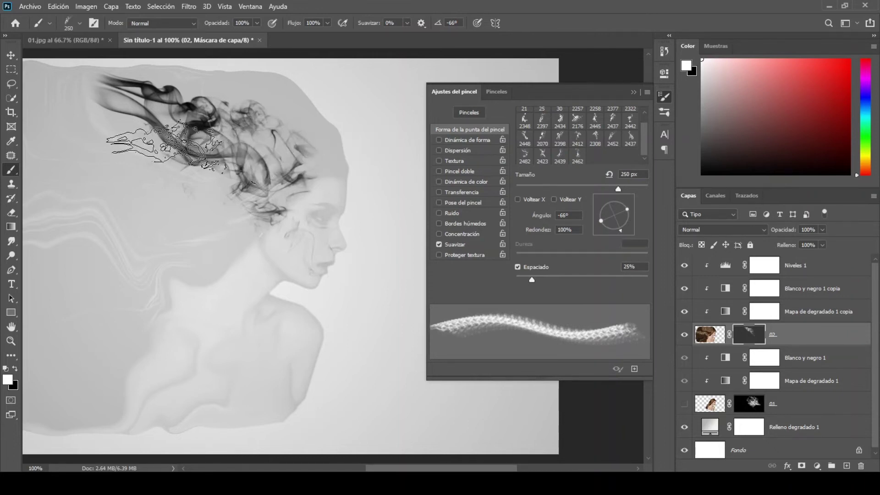
left_click(156, 148)
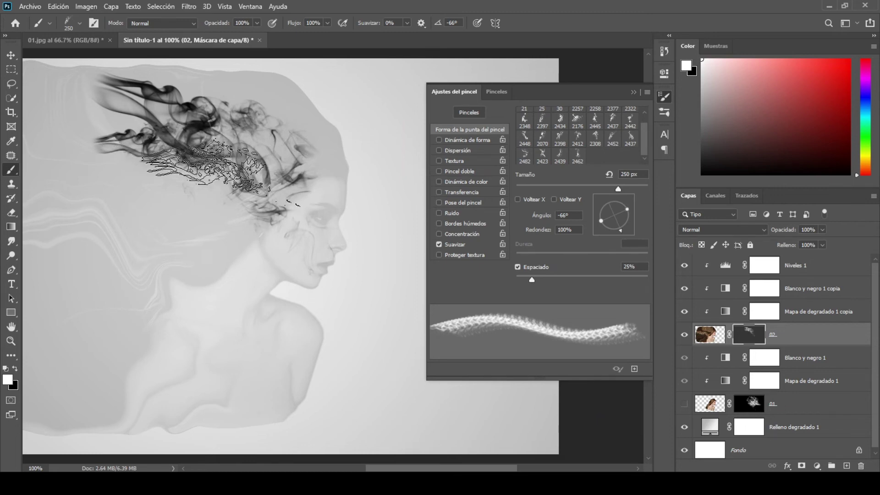
left_click_drag(621, 231, 607, 236)
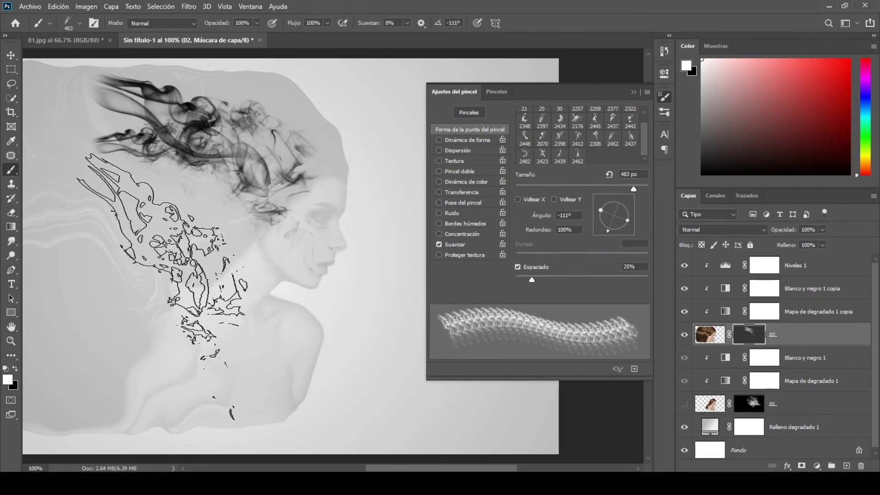
left_click(152, 285)
left_click(152, 284)
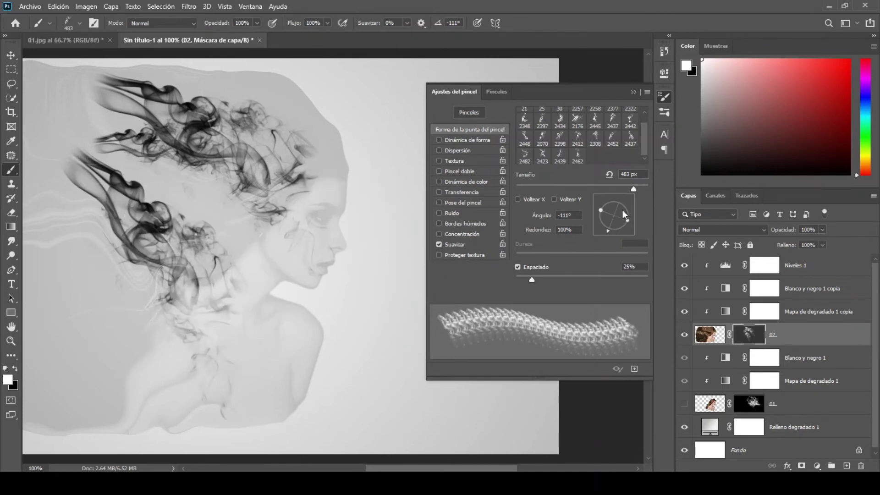
key("ctrl+minus")
left_click_drag(632, 189, 619, 189)
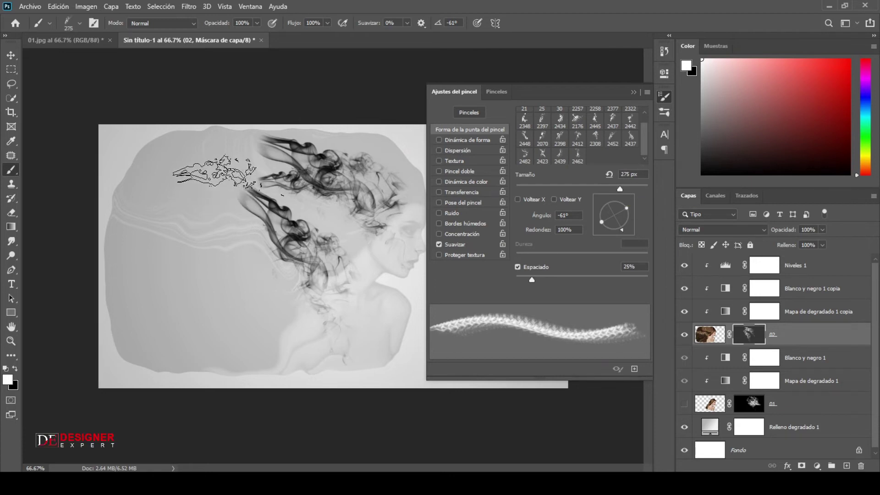
Stamp smoke across the upper hair, then again with resized, rotated preset 2445.
left_click(297, 166)
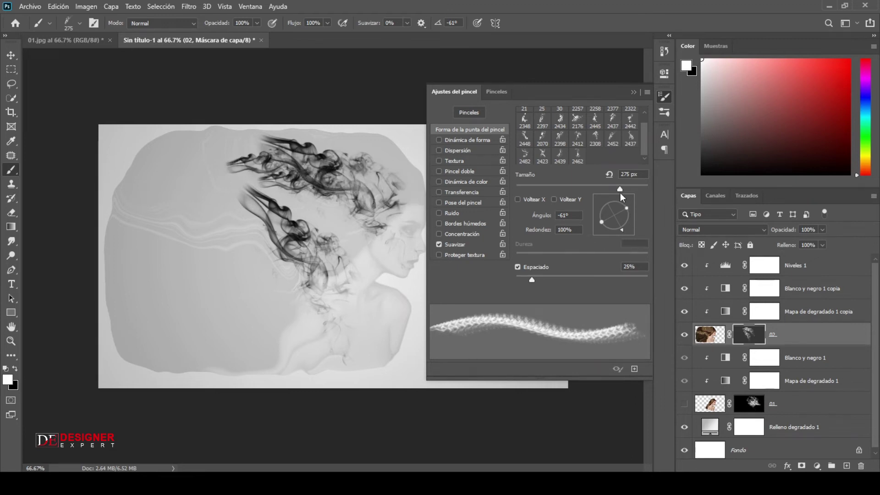
left_click_drag(618, 191, 609, 191)
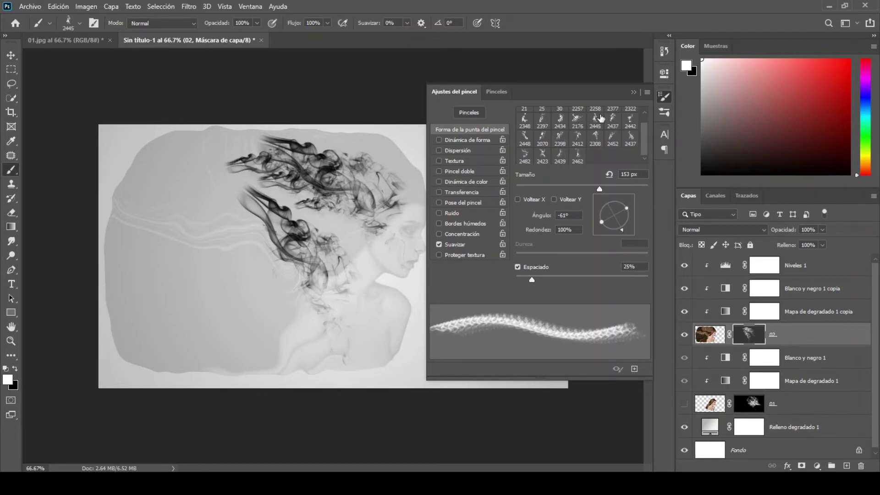
left_click(600, 119)
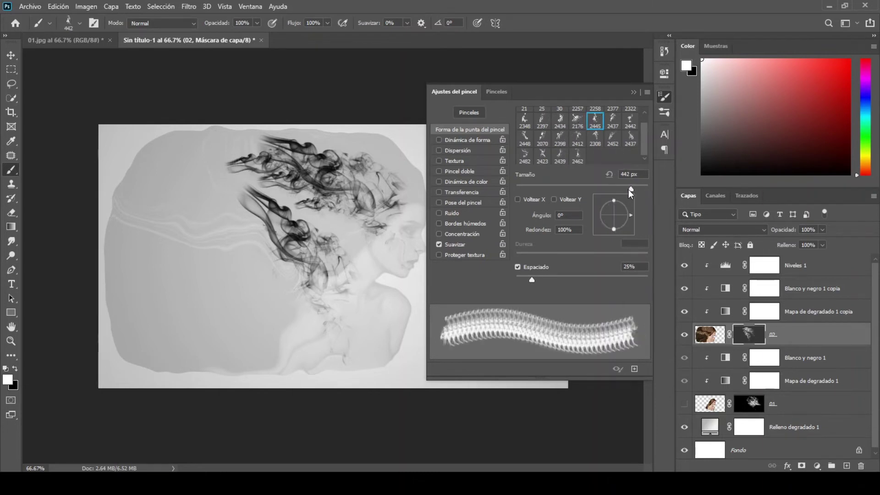
left_click_drag(626, 191, 630, 189)
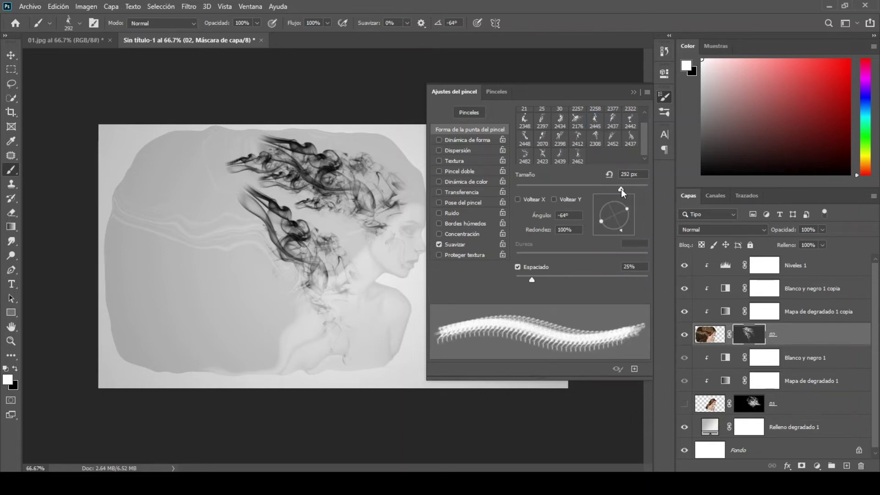
left_click_drag(621, 229, 626, 230)
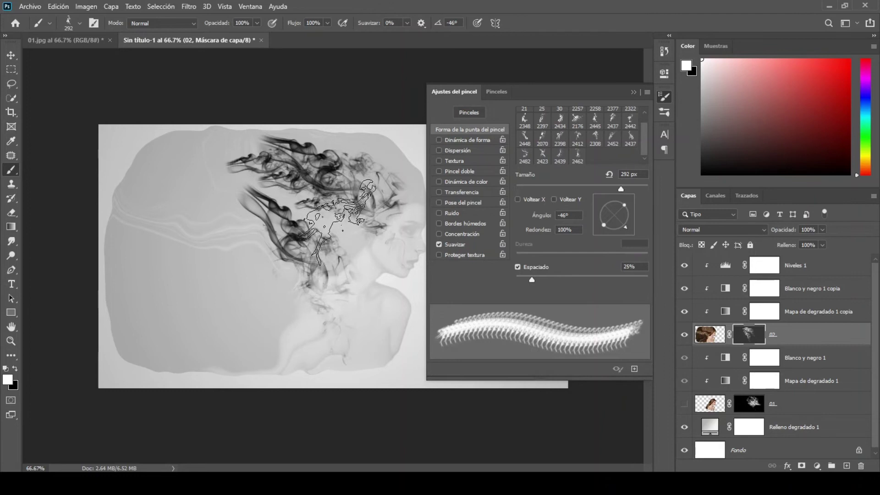
left_click(339, 219)
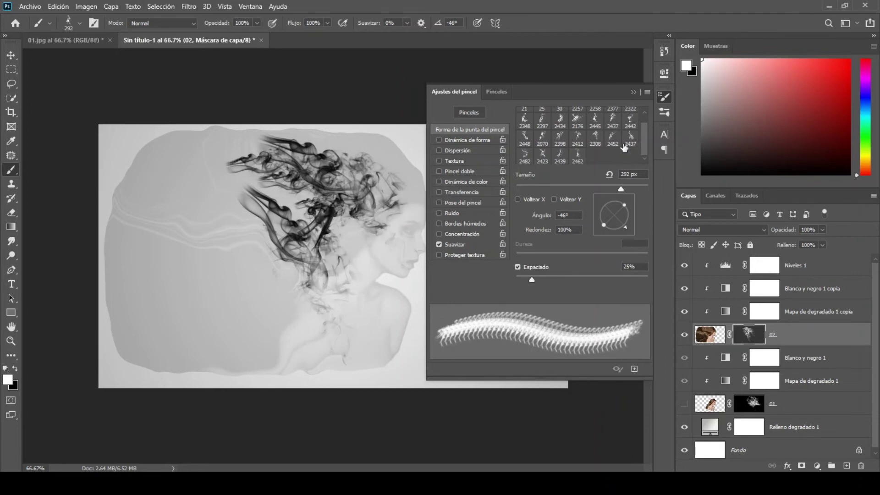
Stamp smoke strands near the neck using preset 2442 at 408 px, ending at -33°.
left_click(631, 121)
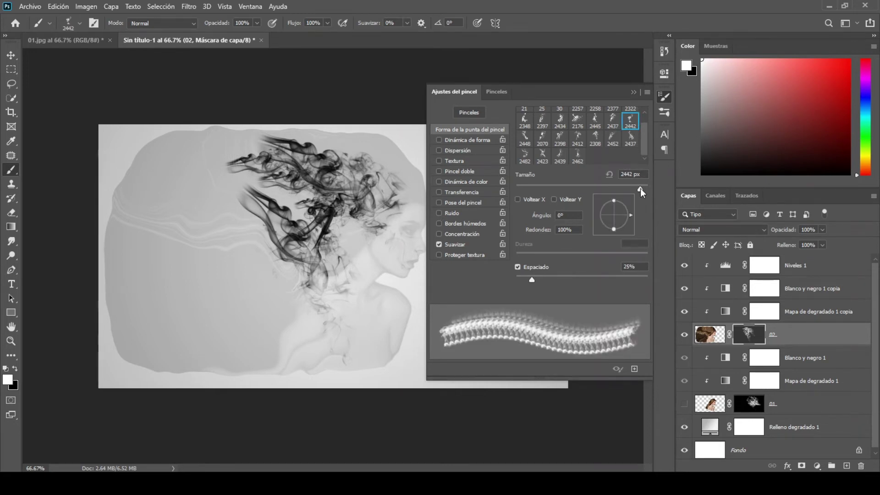
left_click_drag(635, 188, 631, 187)
left_click_drag(630, 214, 629, 200)
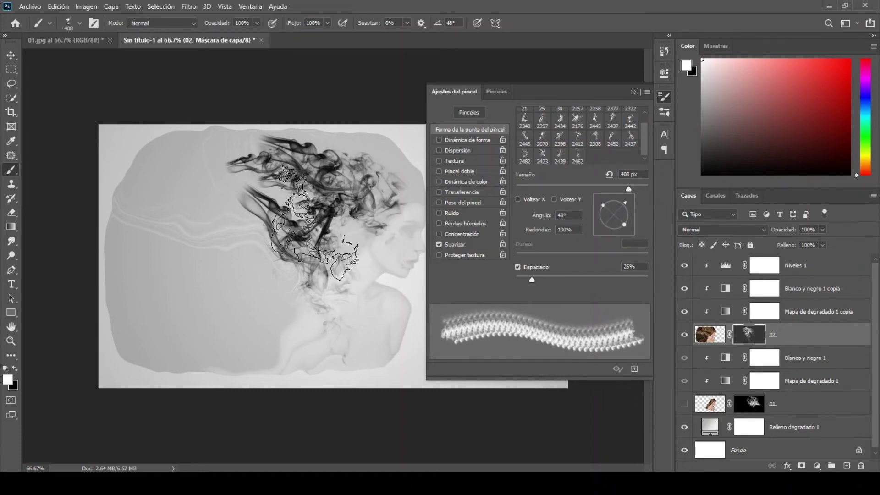
left_click(279, 227)
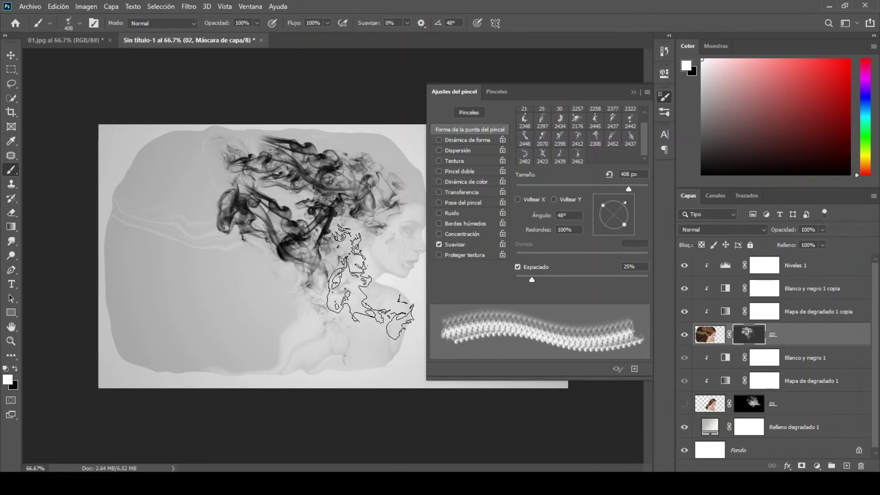
left_click_drag(626, 203, 630, 226)
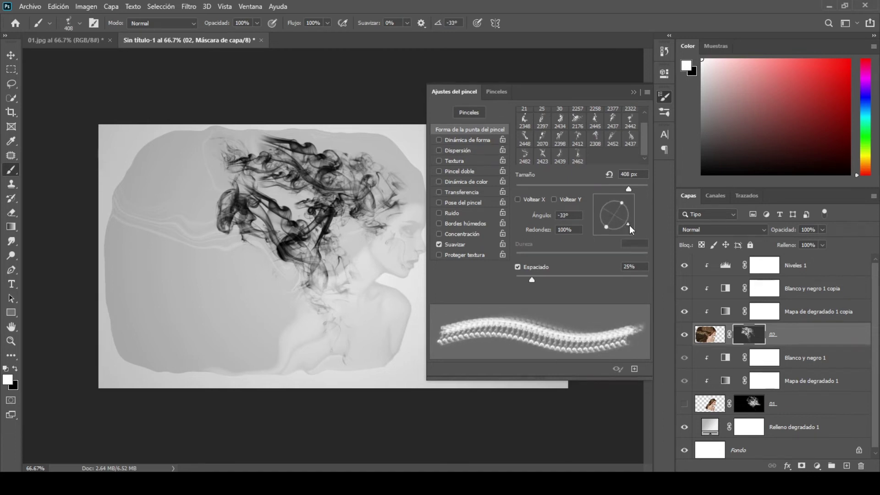
Stamp a large smoke patch left of the hair and more smoke over the neck.
left_click_drag(629, 191, 619, 191)
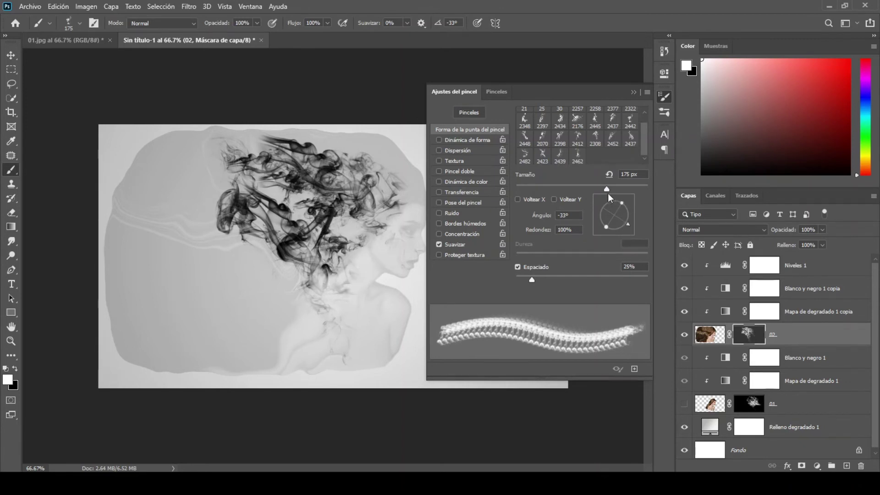
mouse_move(628, 223)
left_mouse_down()
mouse_move(598, 210)
mouse_move(602, 234)
left_mouse_up()
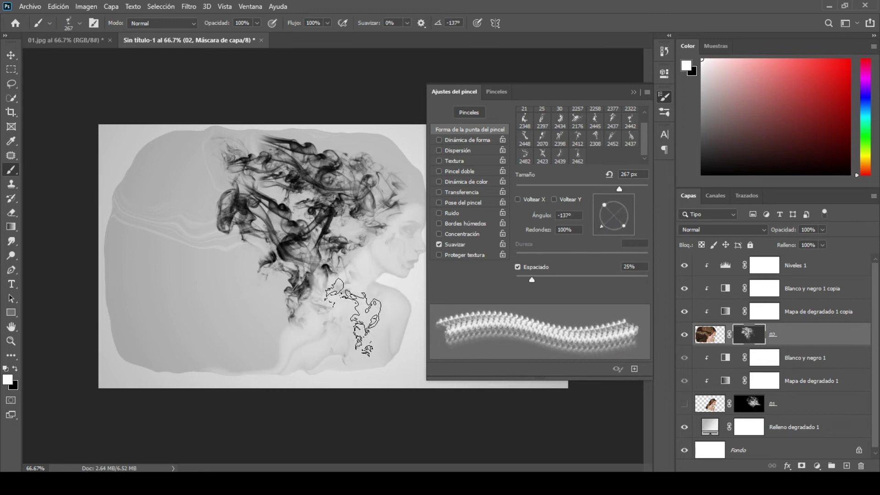
left_click_drag(620, 189, 635, 188)
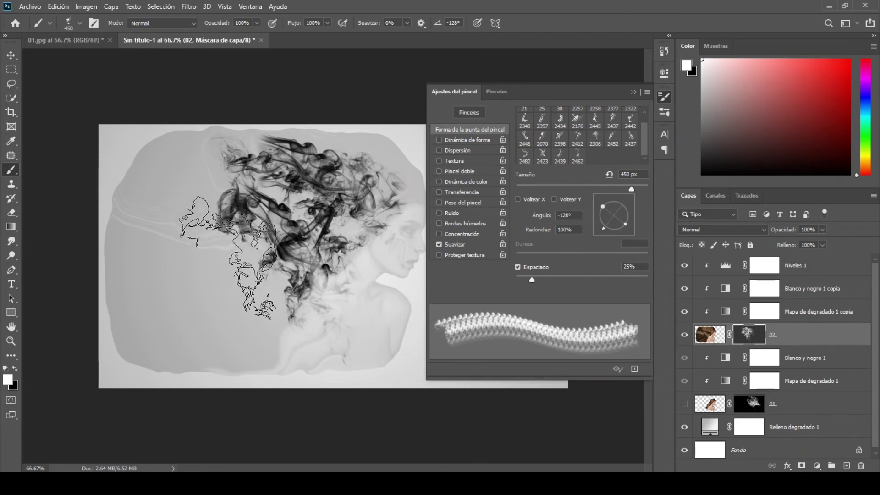
left_click(235, 264)
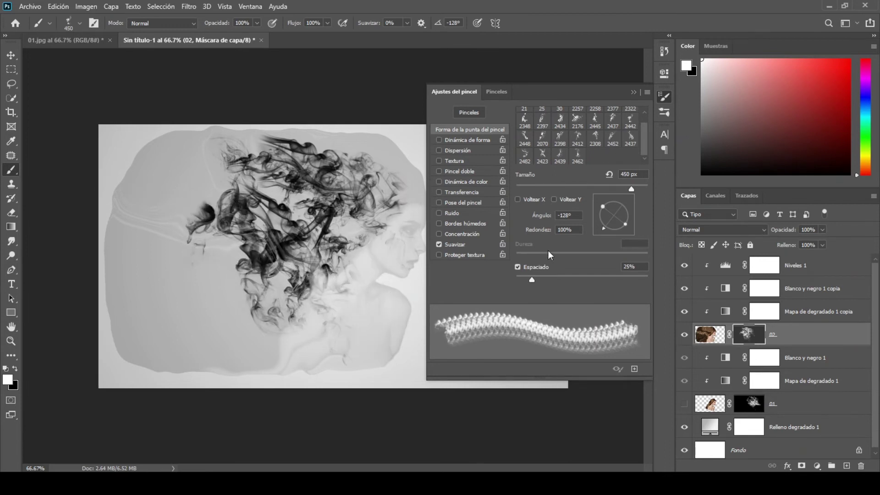
left_click_drag(603, 234, 609, 234)
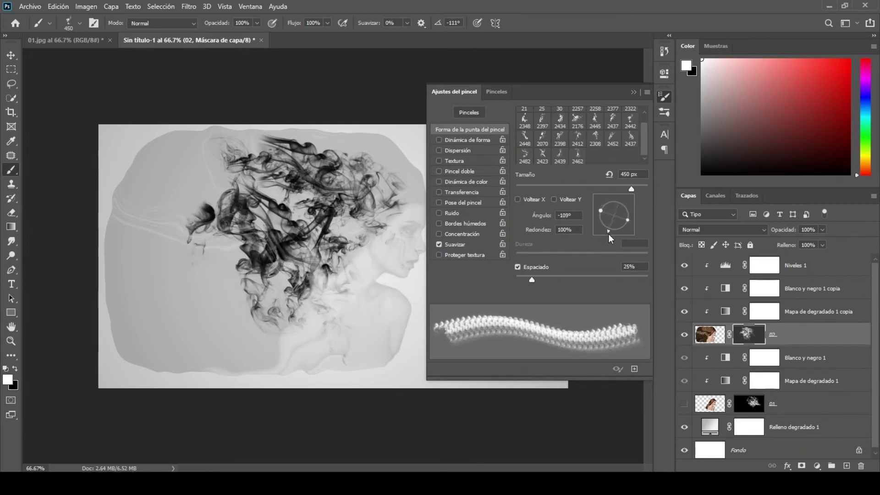
left_click(376, 341)
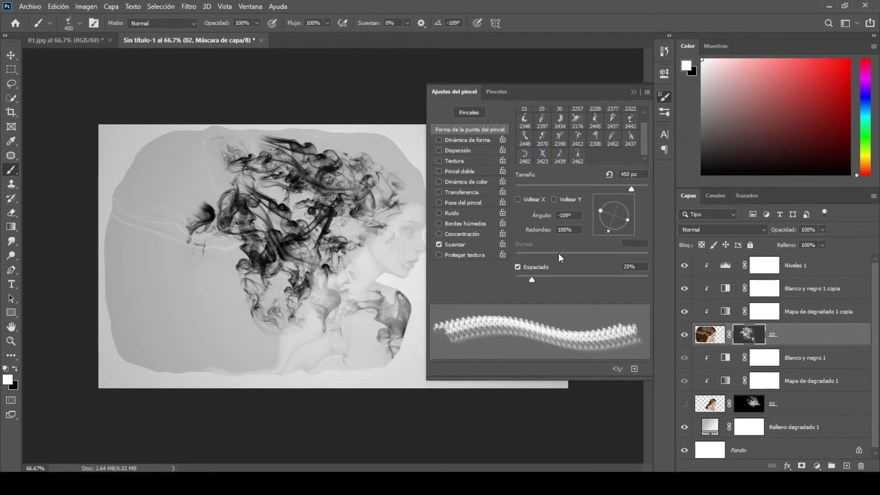
Switch to preset 2434 at 153 px, 114° for the shoulder smoke, checking it at 100% zoom.
left_click_drag(627, 224, 612, 234)
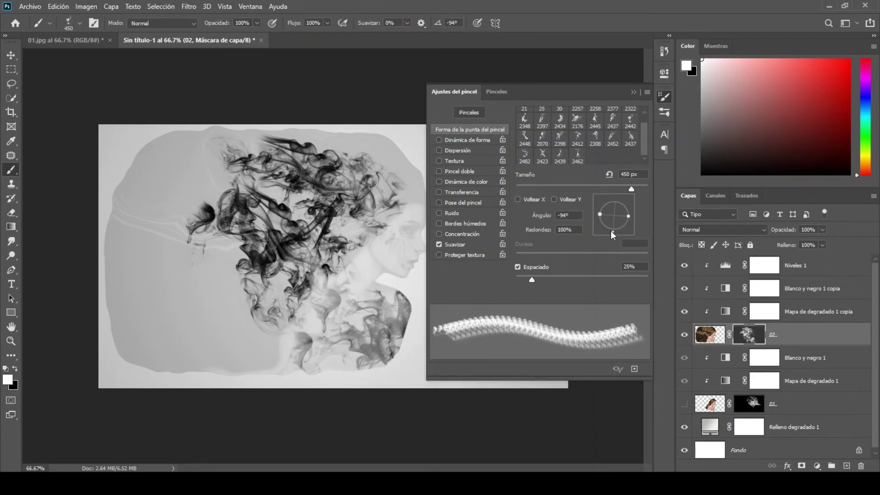
left_click_drag(612, 233, 617, 212)
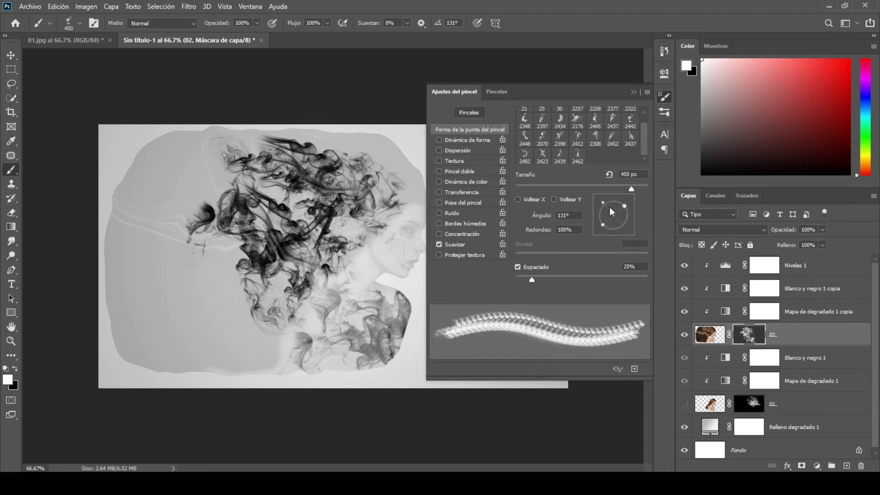
left_click_drag(630, 191, 632, 189)
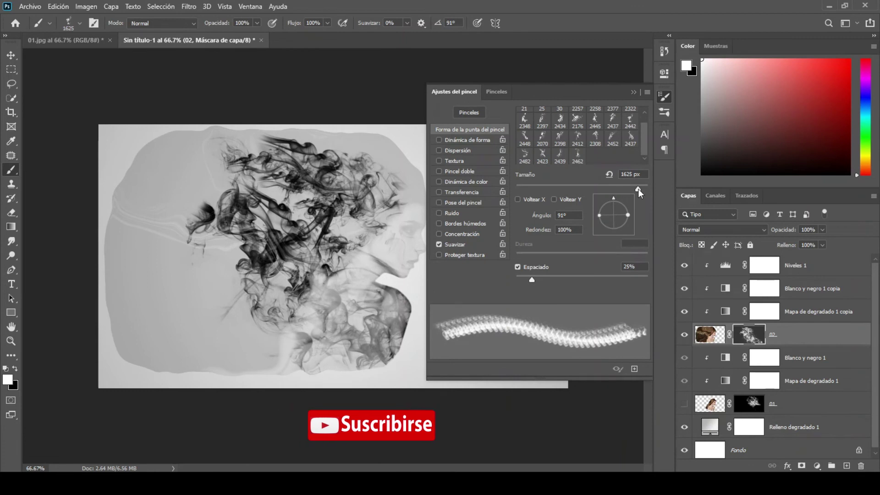
left_click_drag(637, 188, 600, 186)
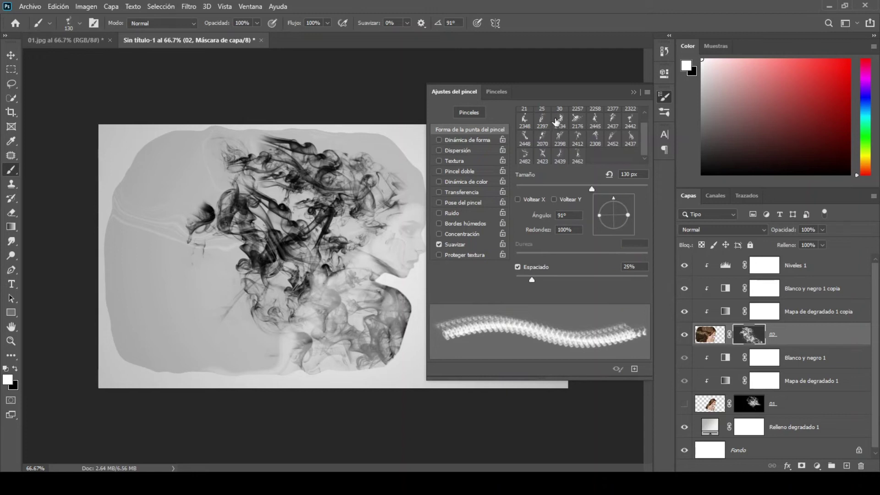
left_click(557, 122)
left_click_drag(639, 188, 621, 189)
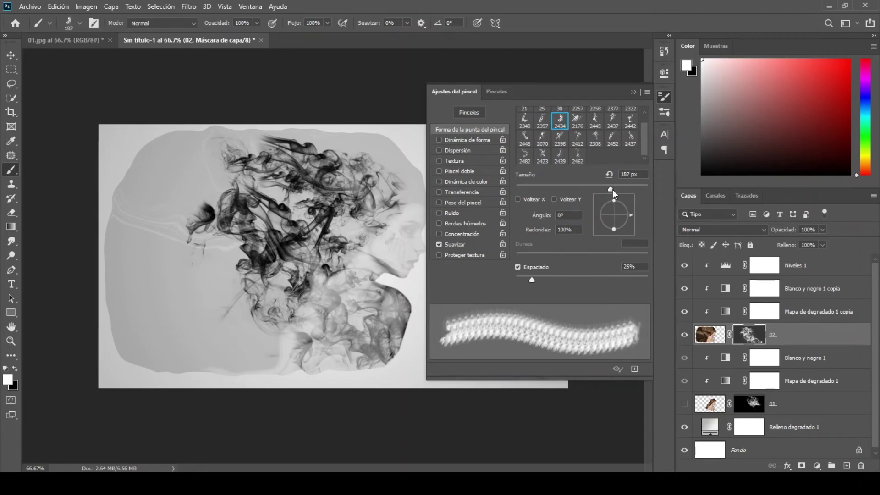
left_click_drag(630, 211, 631, 231)
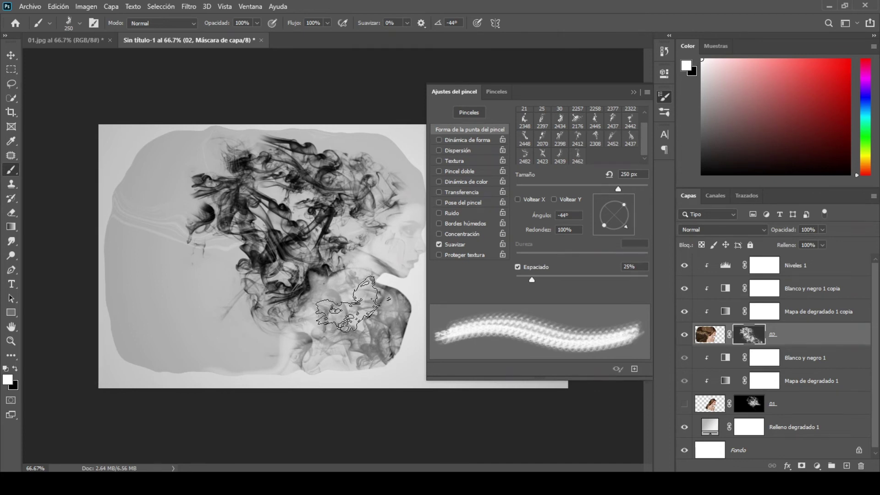
left_click_drag(626, 228, 618, 235)
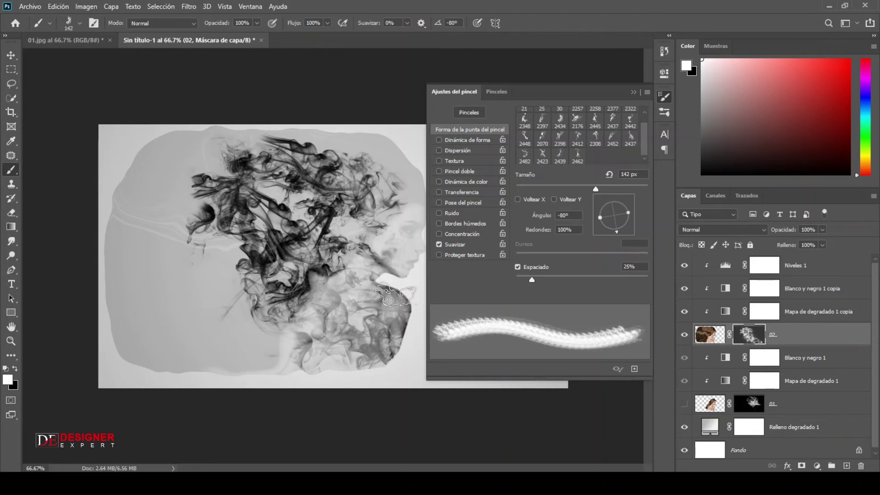
mouse_move(616, 230)
left_mouse_down()
mouse_move(604, 220)
mouse_move(596, 190)
left_mouse_up()
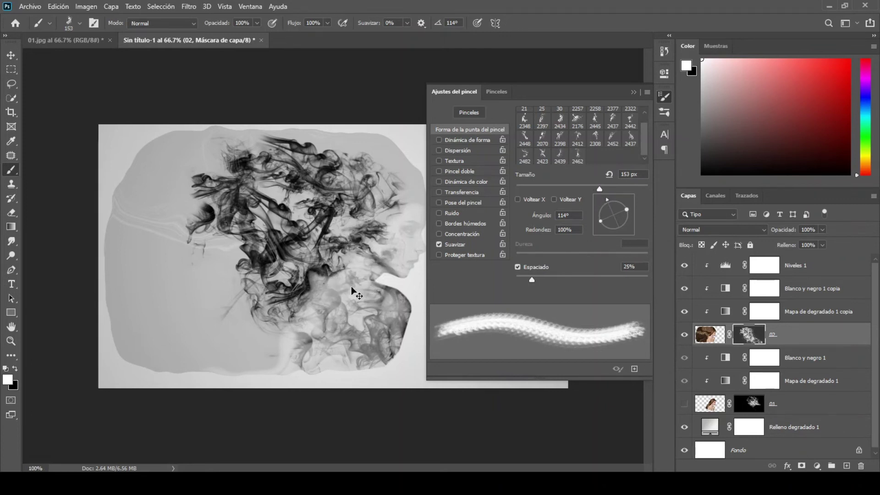
key("ctrl+plus")
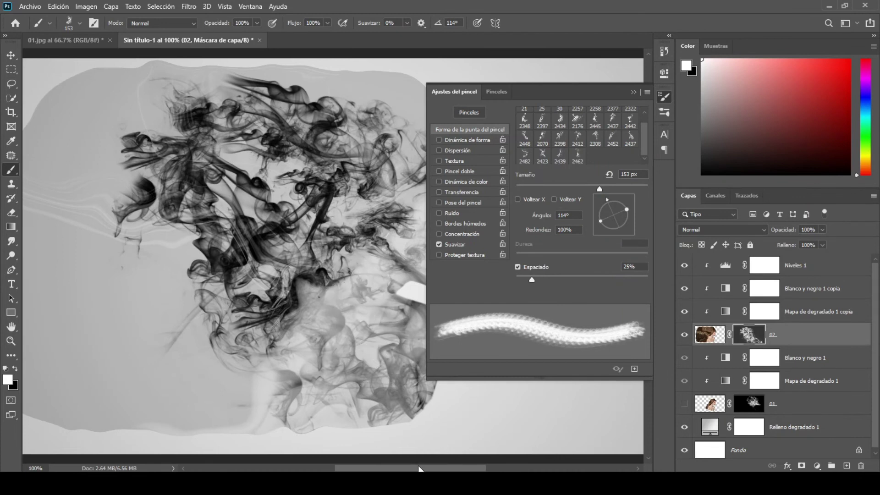
left_click_drag(419, 467, 443, 469)
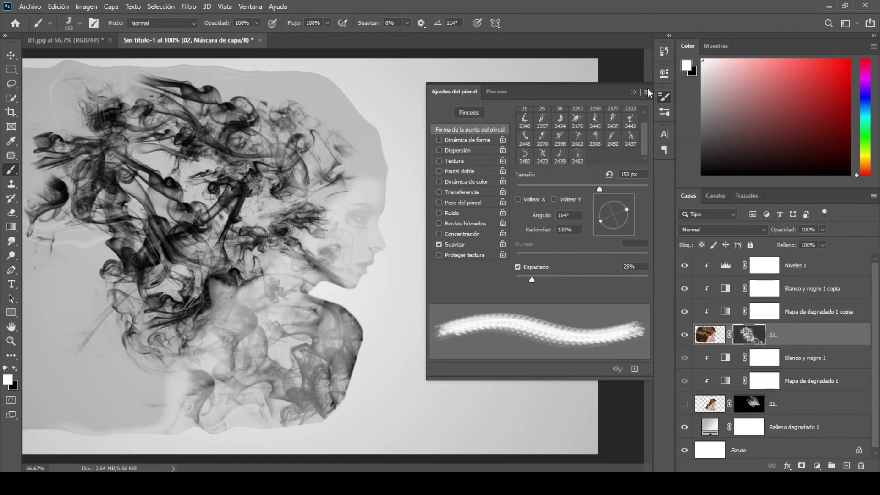
key("ctrl+minus")
key("ctrl+minus")
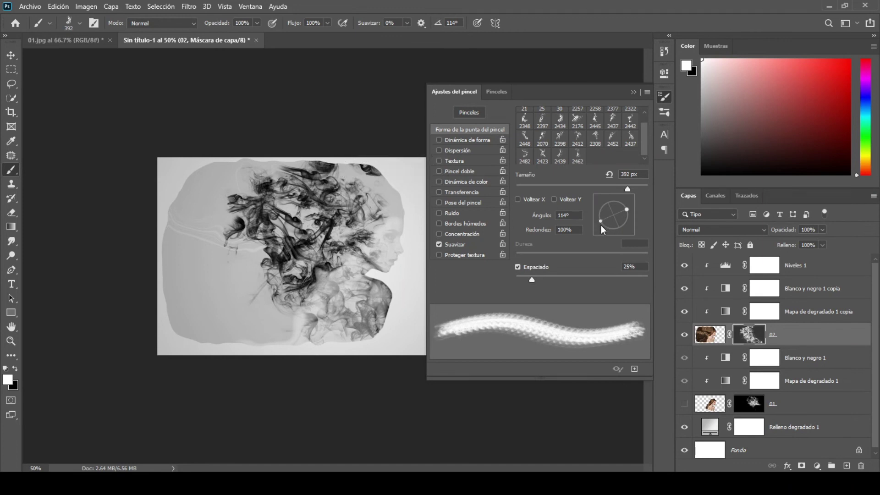
Switch the brush to preset 2452 at 350 px, 70° angle, and 39% opacity.
left_click_drag(611, 231, 609, 232)
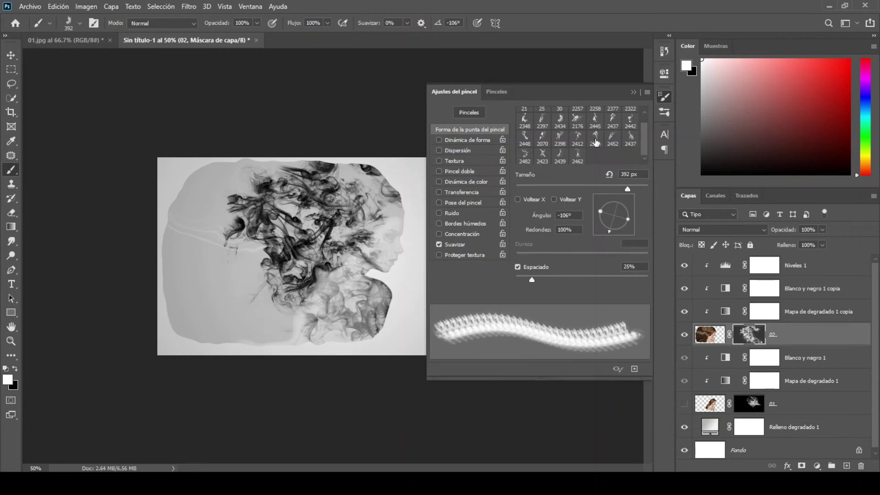
left_click(612, 137)
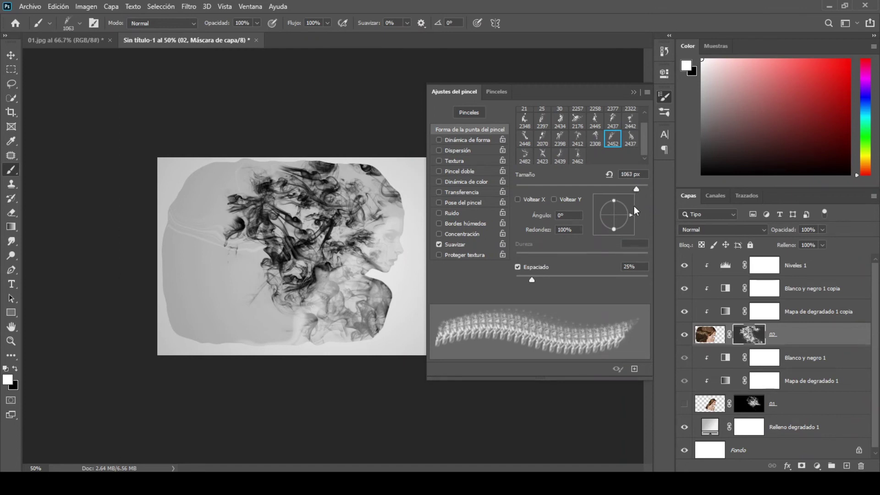
mouse_move(630, 215)
left_mouse_down()
mouse_move(632, 235)
mouse_move(629, 213)
mouse_move(601, 202)
mouse_move(620, 199)
left_mouse_up()
key("5")
key("7")
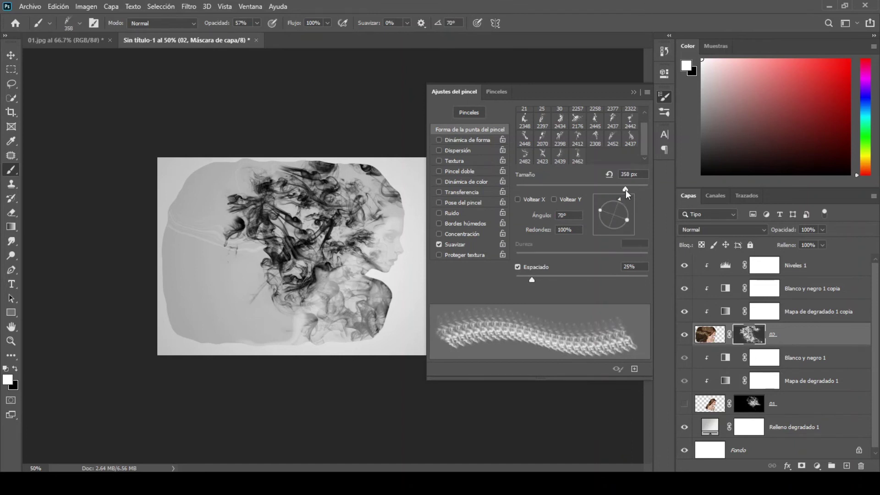
left_click_drag(626, 190, 624, 190)
left_click_drag(226, 25, 196, 25)
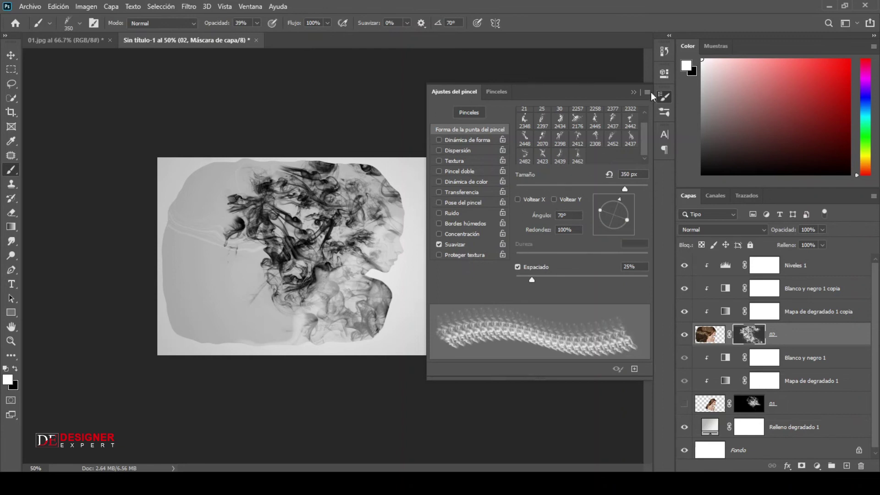
Close Brush Settings and raise layer 02's mask density from 84% to 100%.
left_click(632, 93)
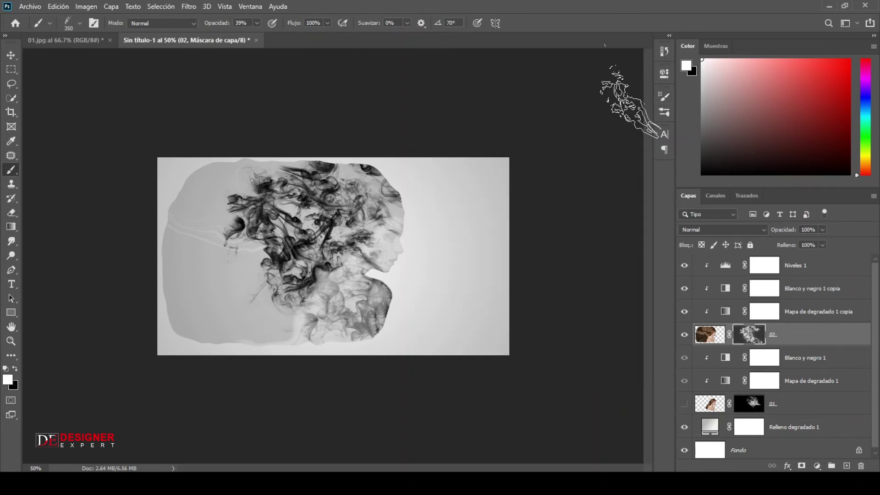
left_click(664, 74)
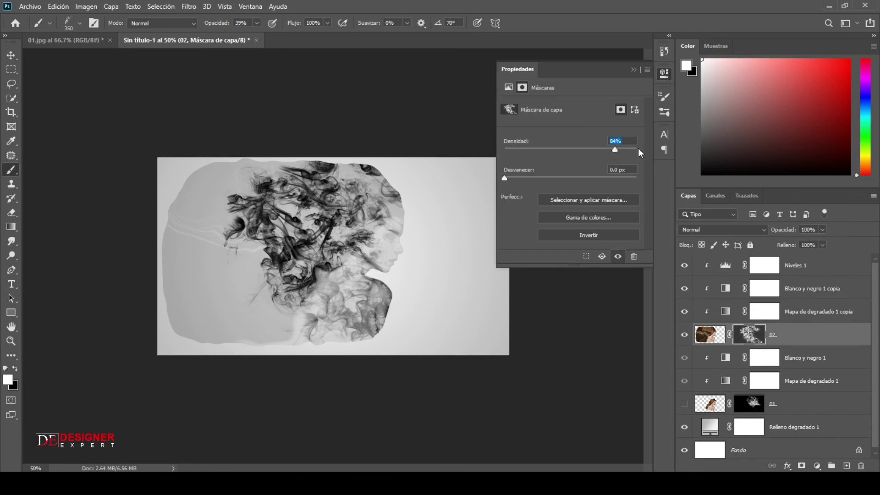
left_click_drag(639, 149, 648, 149)
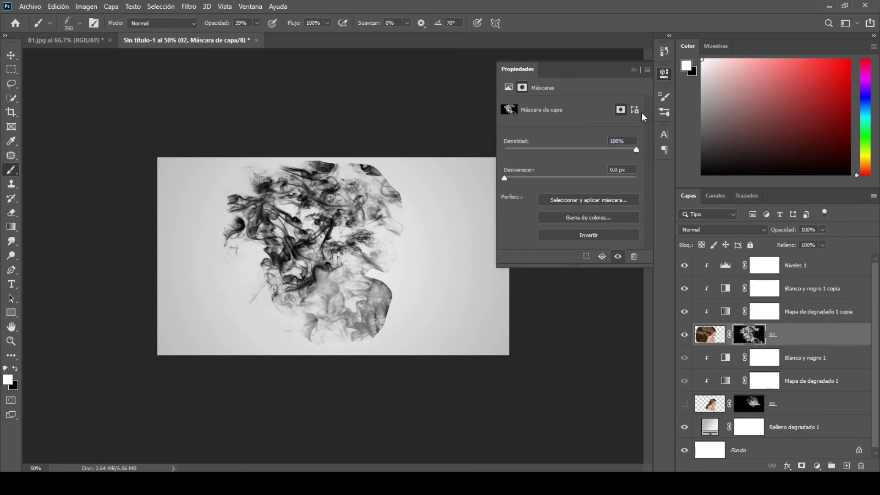
left_click(633, 70)
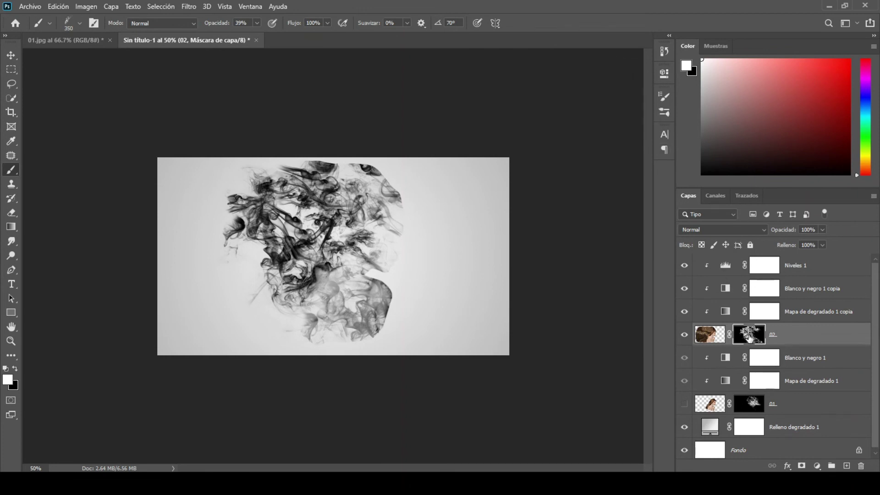
left_click_drag(749, 338, 21, 160)
Choose a small soft round brush at 20% opacity, zoomed to 100%.
left_click(80, 23)
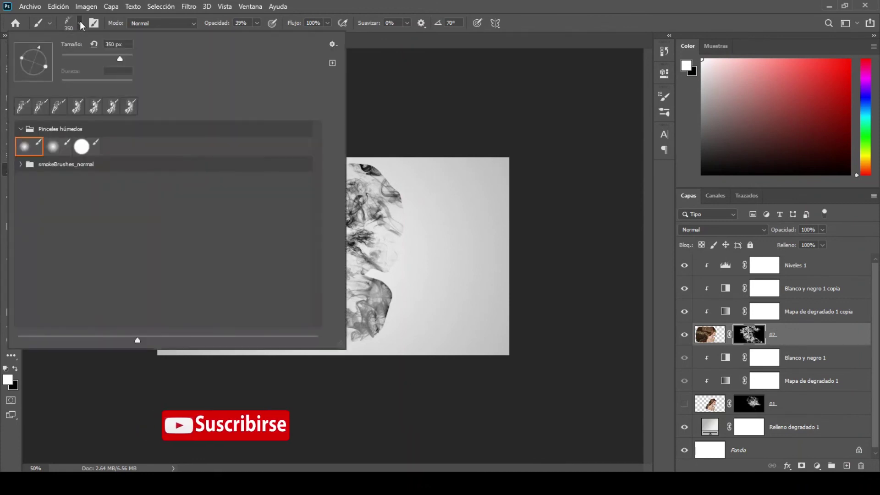
left_click(29, 145)
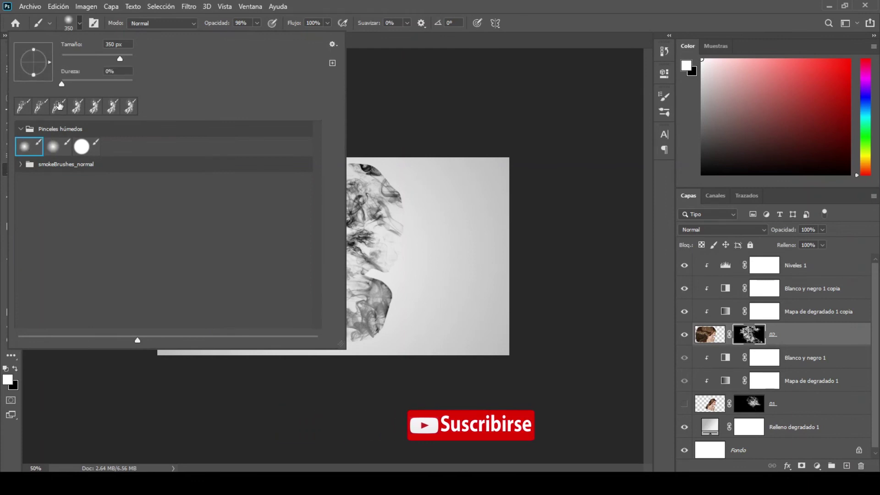
left_click(80, 24)
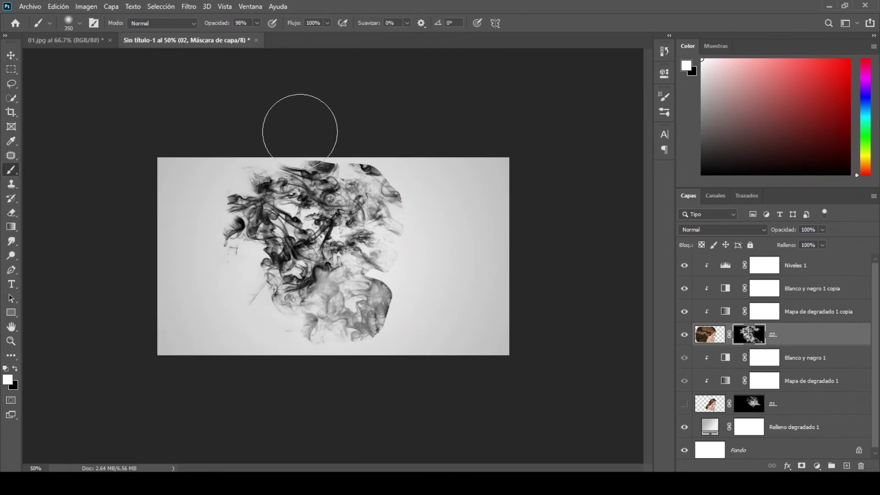
key("ctrl+plus")
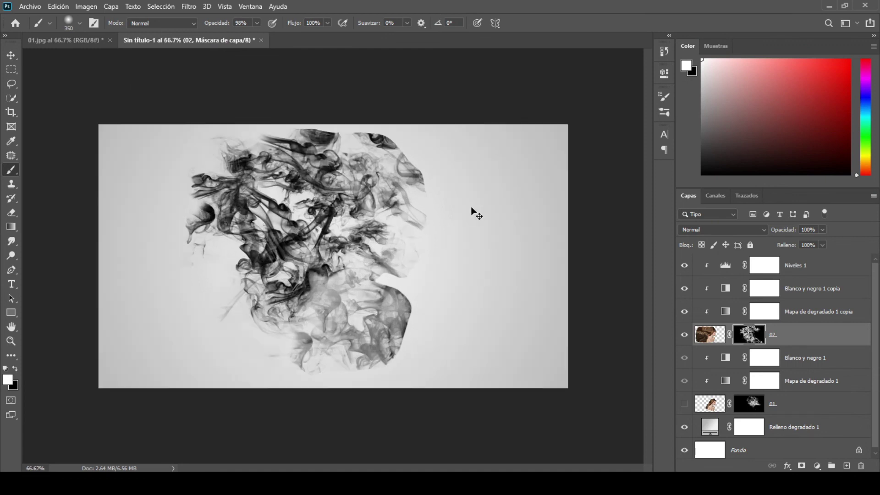
key("ctrl+plus")
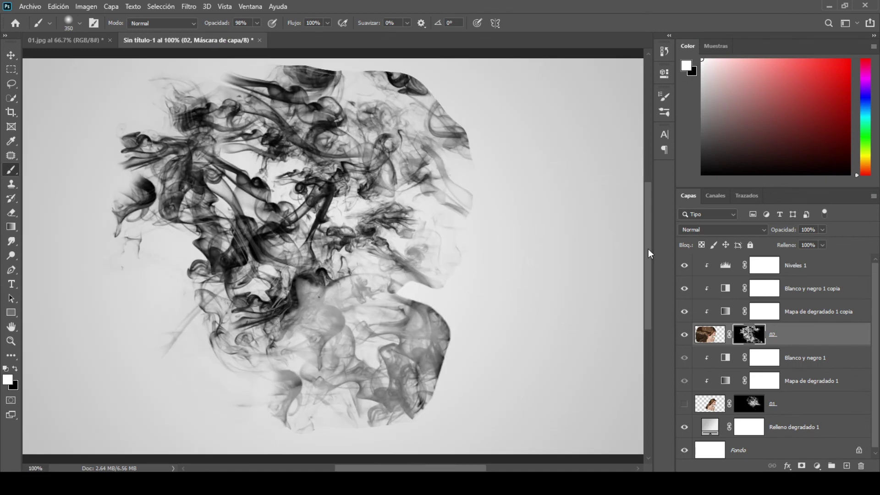
left_click_drag(648, 249, 648, 234)
left_click_drag(494, 201, 415, 199)
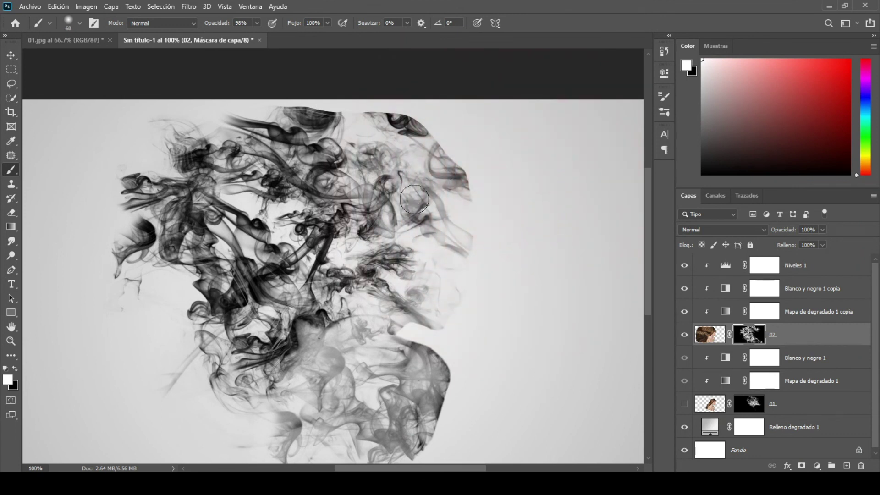
left_click_drag(219, 28, 225, 25)
Paint white on the mask to reveal the nose, lips, chin, eye and forehead.
left_click_drag(478, 260, 472, 292)
mouse_move(454, 261)
left_mouse_down()
mouse_move(442, 321)
mouse_move(444, 275)
mouse_move(466, 242)
mouse_move(444, 255)
mouse_move(421, 317)
left_mouse_up()
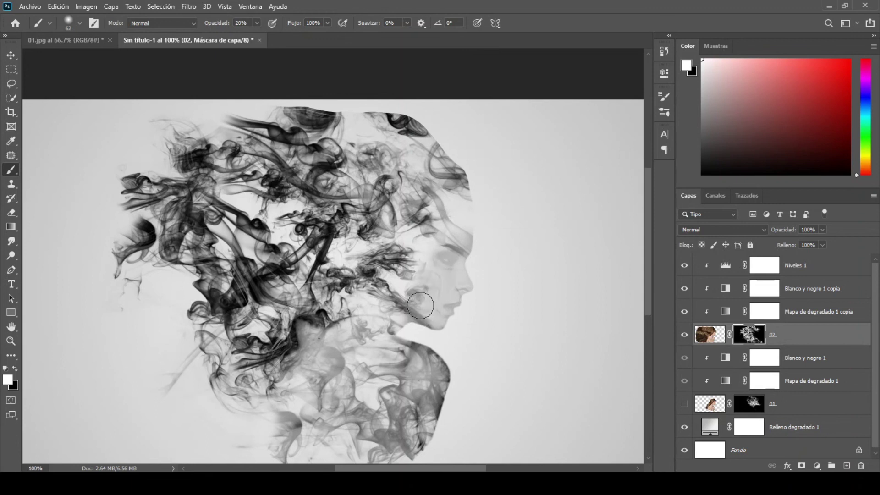
mouse_move(481, 241)
left_mouse_down()
mouse_move(456, 232)
mouse_move(435, 268)
mouse_move(425, 325)
left_mouse_up()
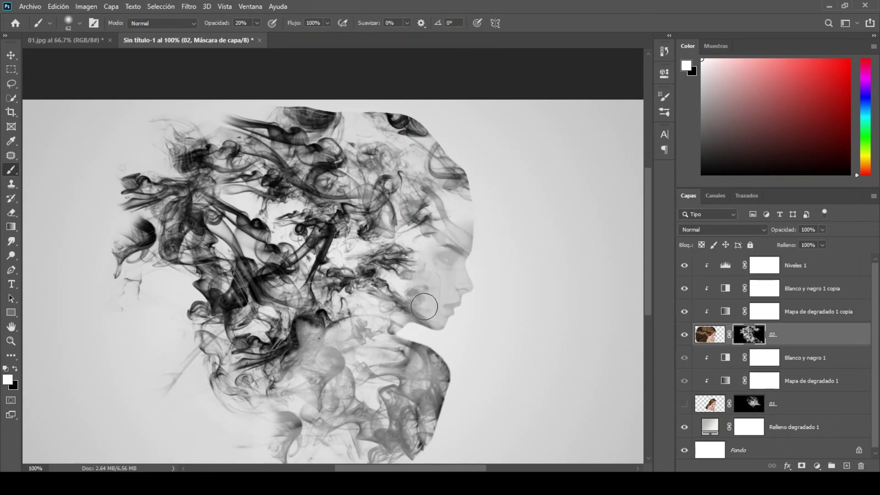
mouse_move(431, 259)
left_mouse_down()
mouse_move(458, 235)
mouse_move(492, 234)
left_mouse_up()
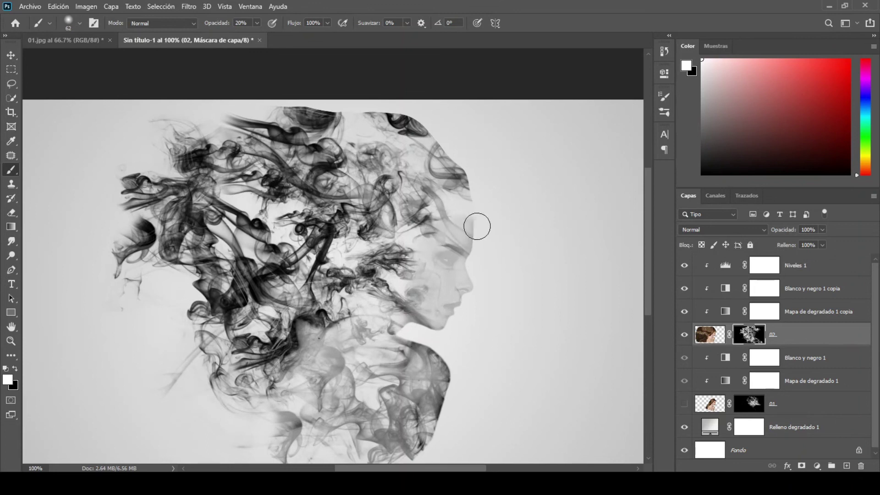
mouse_move(464, 218)
left_mouse_down()
mouse_move(475, 260)
mouse_move(459, 322)
mouse_move(446, 256)
mouse_move(452, 318)
mouse_move(438, 305)
mouse_move(431, 313)
left_mouse_up()
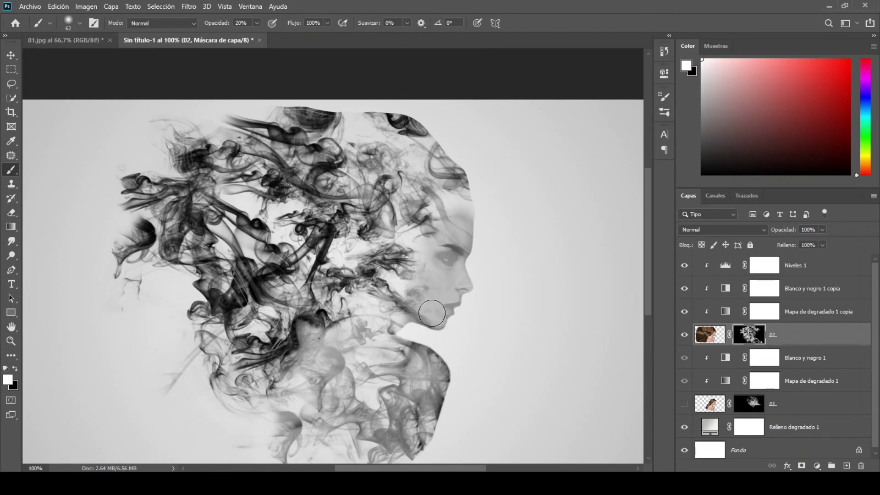
left_click_drag(452, 240, 506, 230)
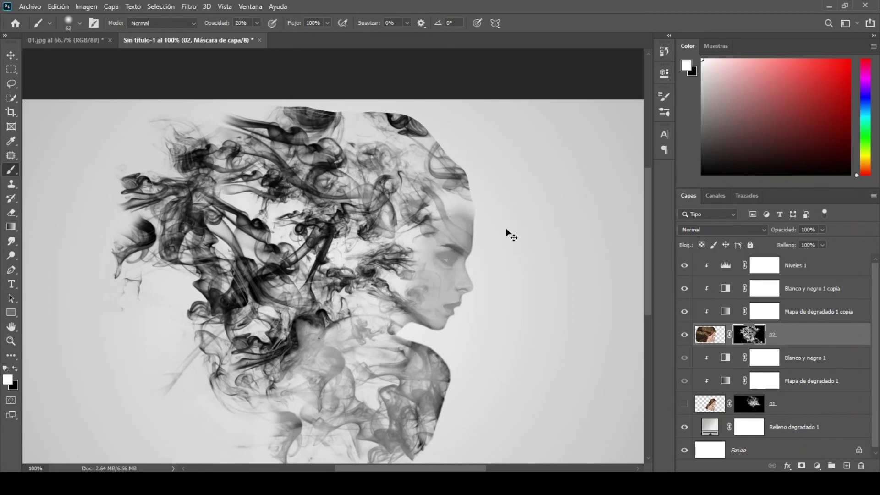
key("ctrl+minus")
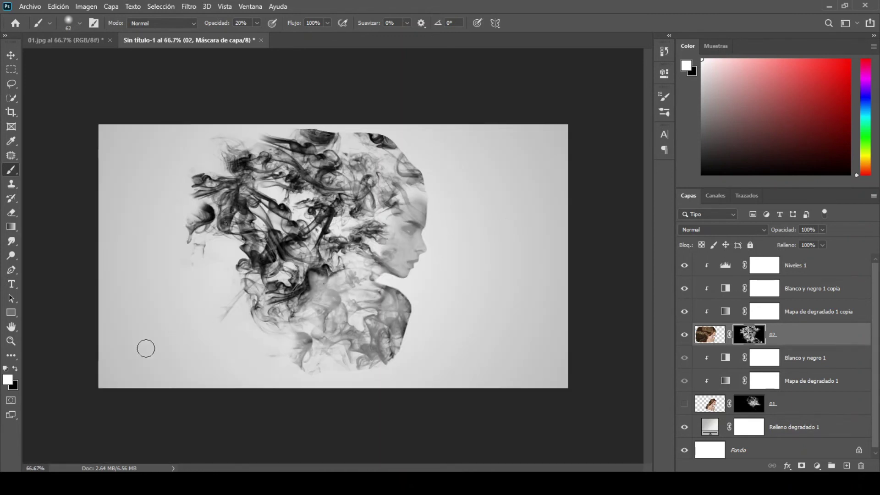
Switch to a black foreground and pick smoke brush 2423 from smokeBrushes_normal, shrunk to 81 px.
left_click(15, 369)
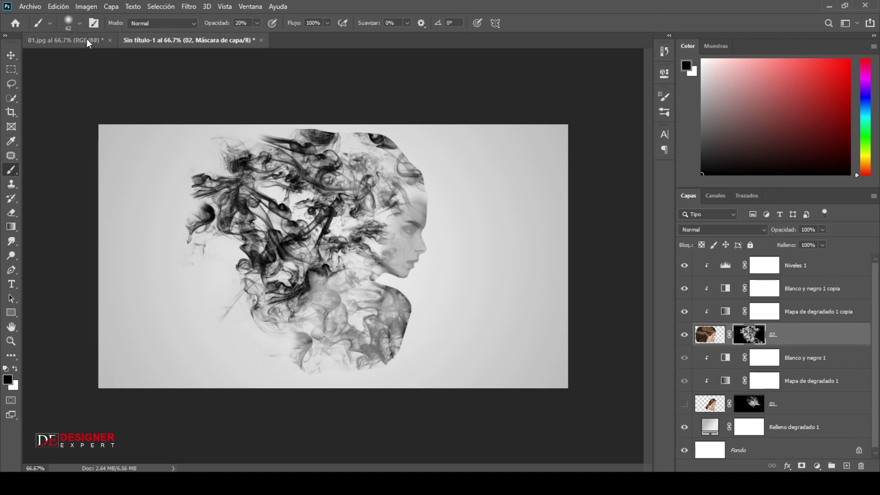
left_click(79, 23)
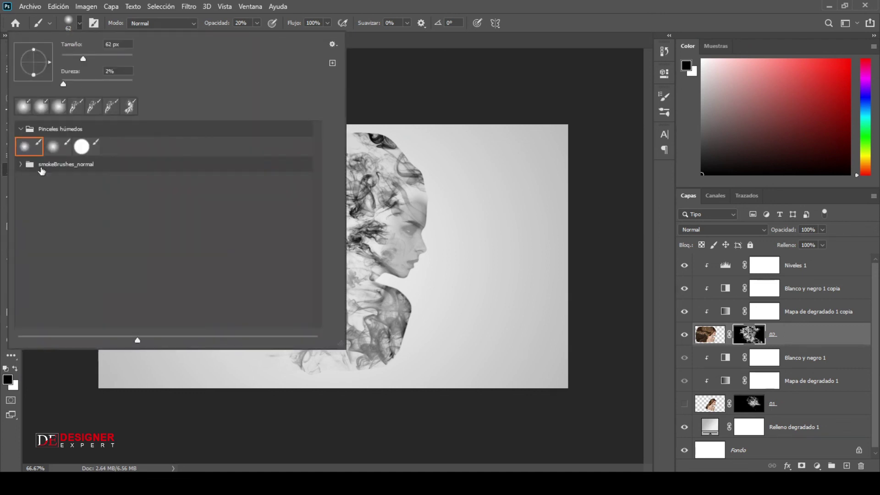
left_click(20, 165)
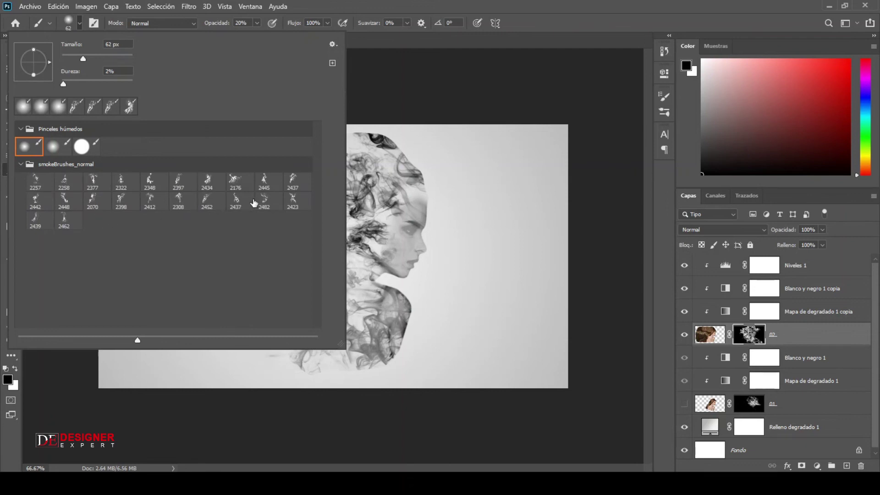
left_click(294, 201)
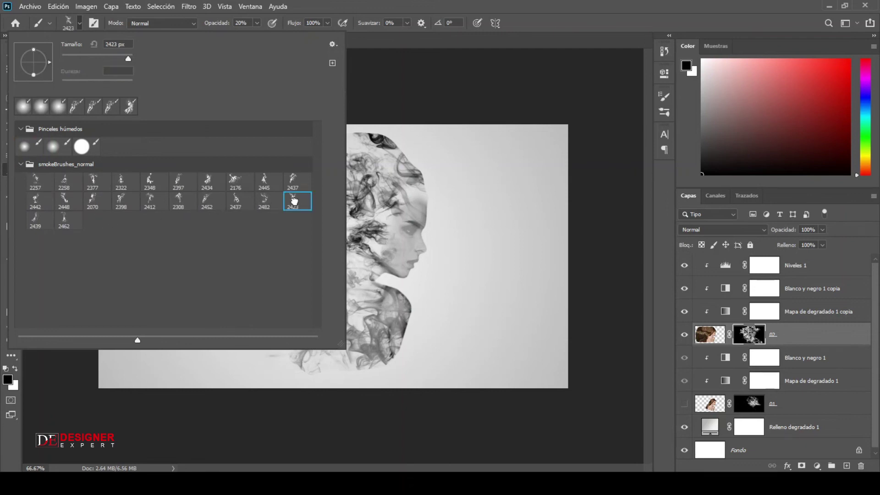
left_click_drag(130, 62, 115, 61)
left_click(82, 24)
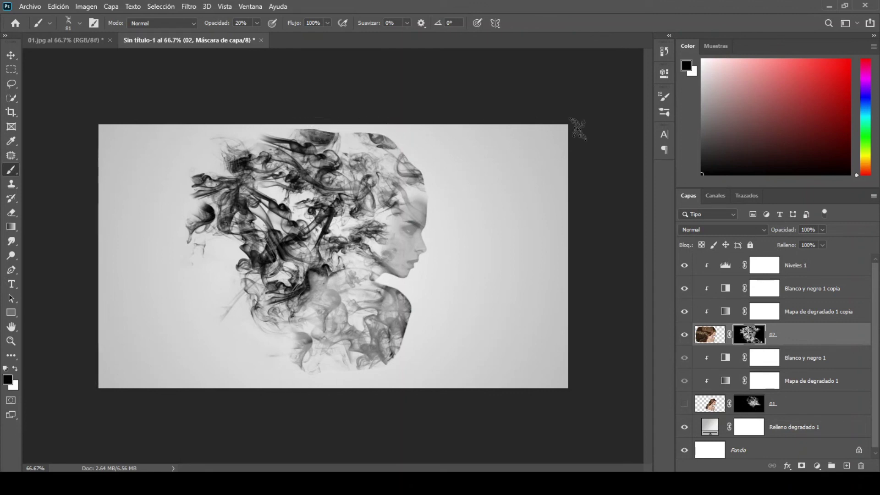
Angle the smoke brush to -36°, enlarge it to about 287 px, and stamp black smoke near the centre.
left_click(665, 97)
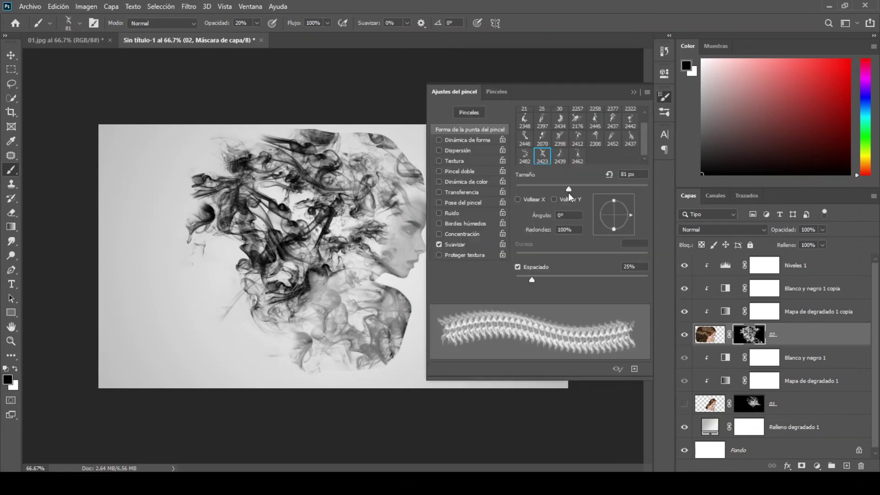
left_click_drag(569, 189, 584, 189)
left_click_drag(630, 216, 631, 226)
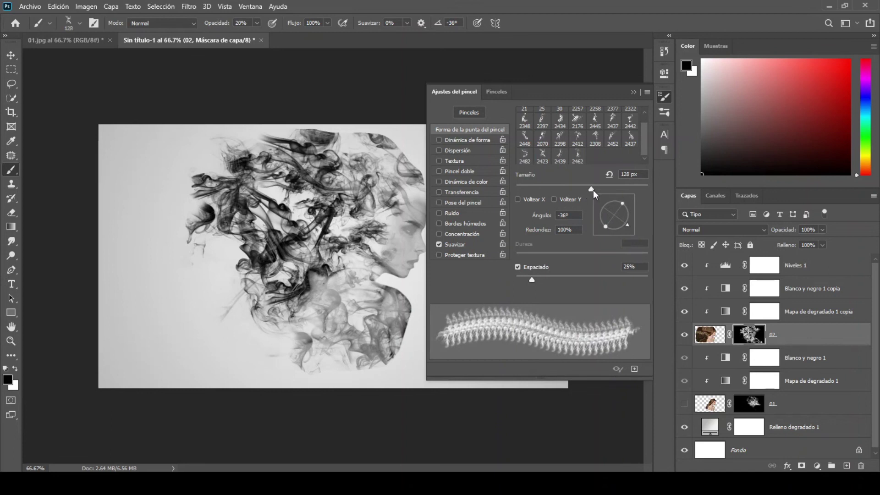
left_click_drag(609, 194, 617, 194)
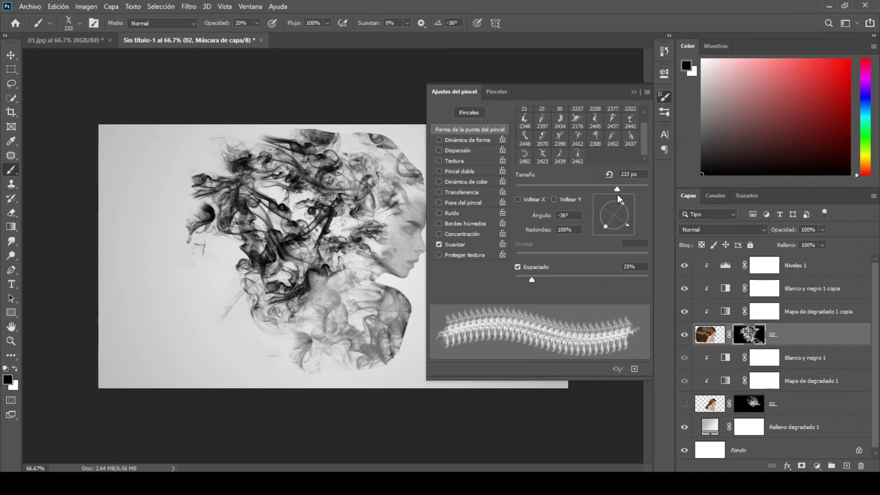
left_click(633, 91)
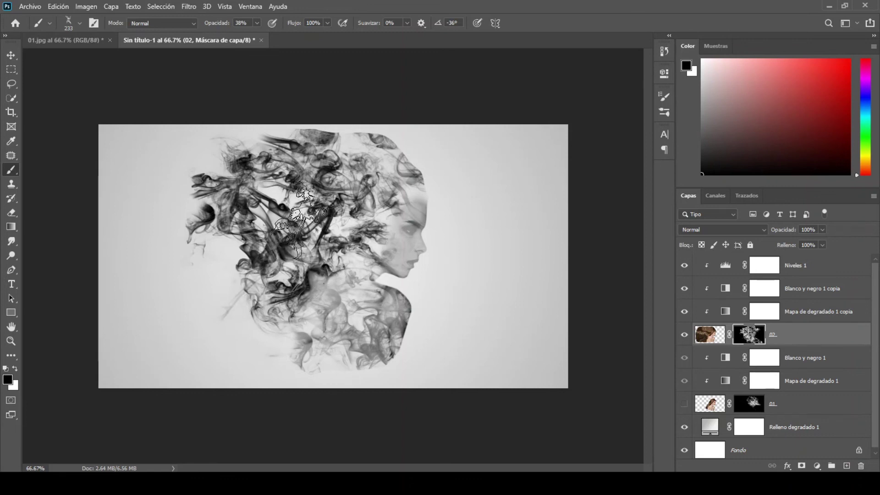
left_click_drag(296, 219, 321, 219)
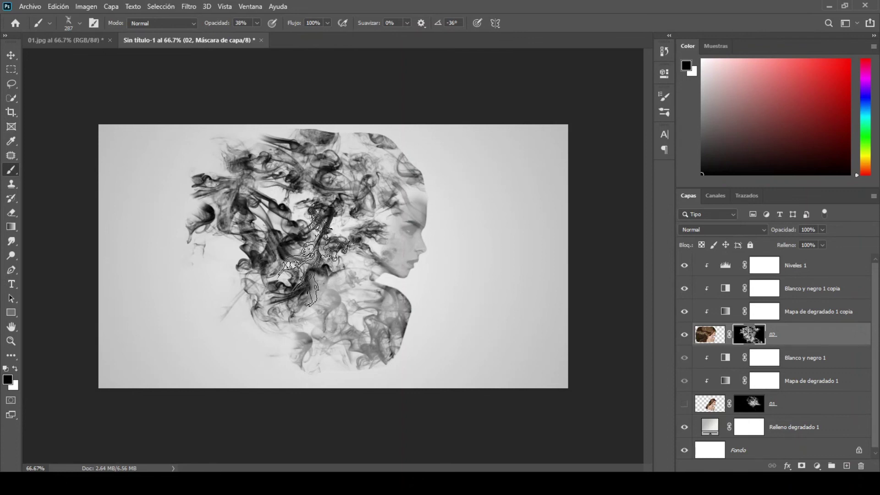
left_click(339, 280)
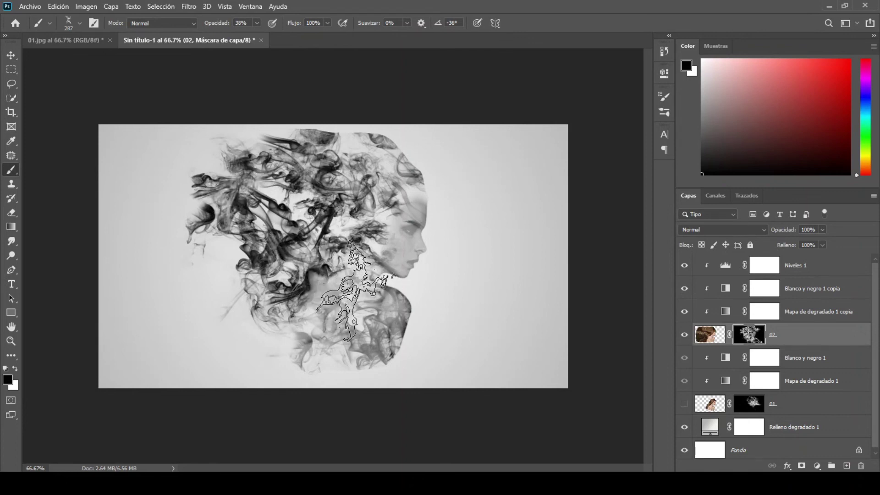